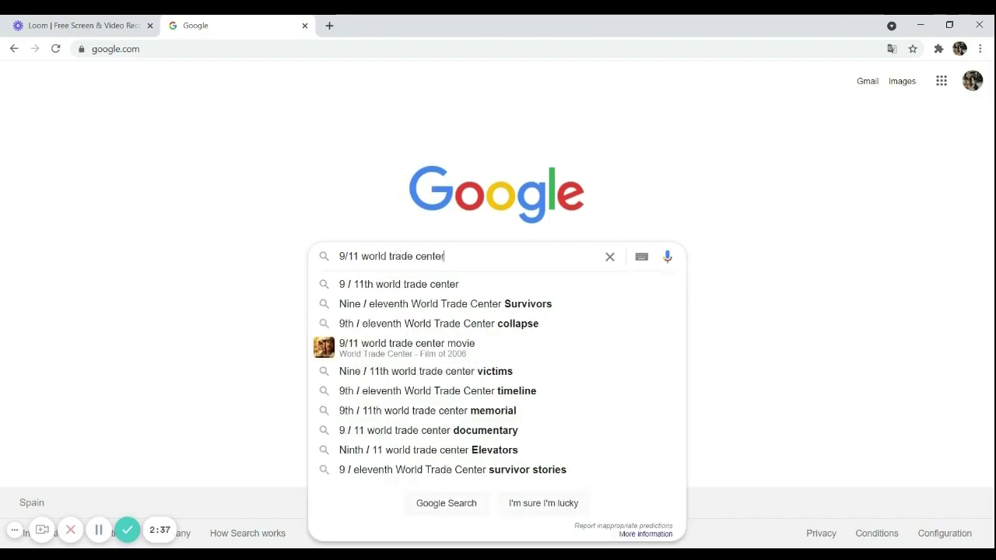
- Search for "9/11 world trade center" and check the publication dates shown in the results
key("Return")
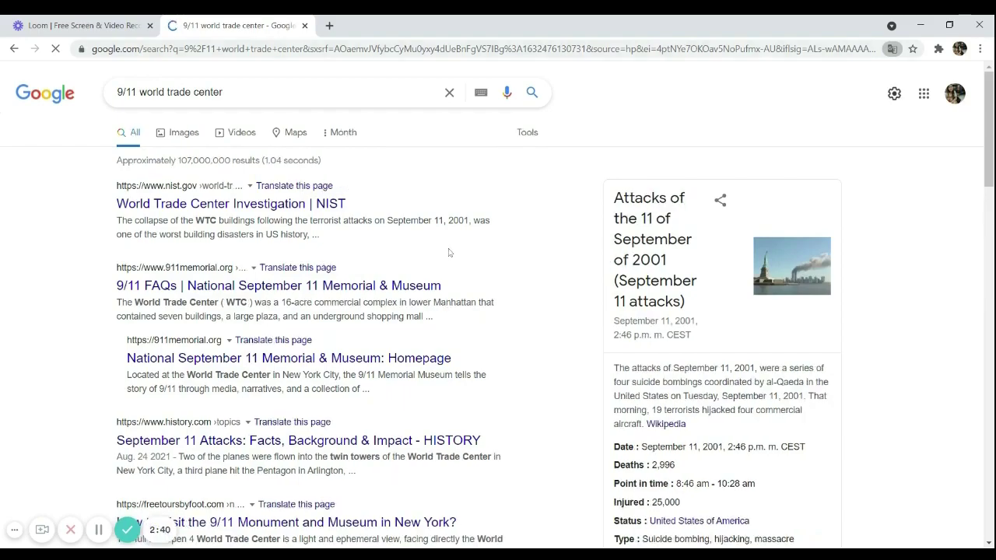
scroll(449, 251, "down", 1)
scroll(446, 253, "down", 3)
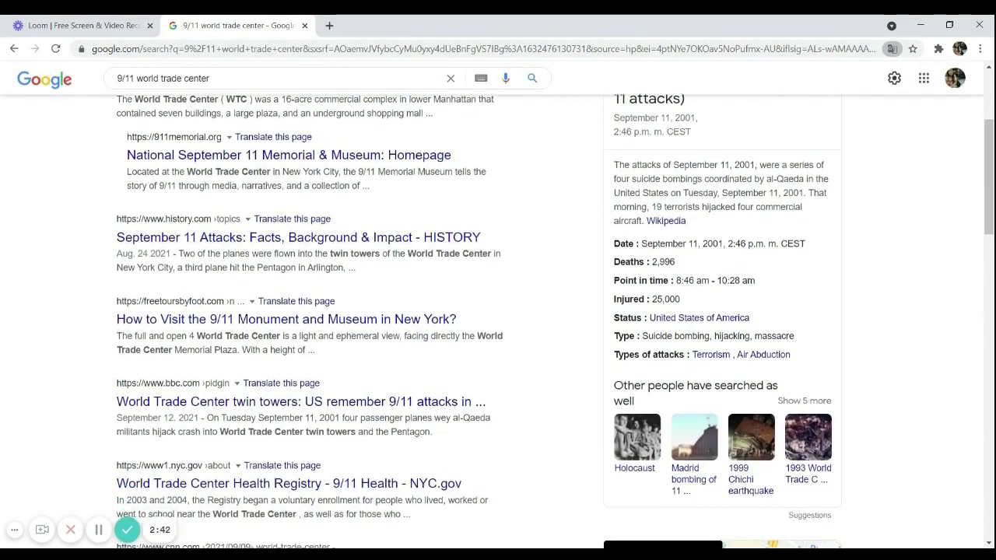
left_click_drag(116, 199, 172, 199)
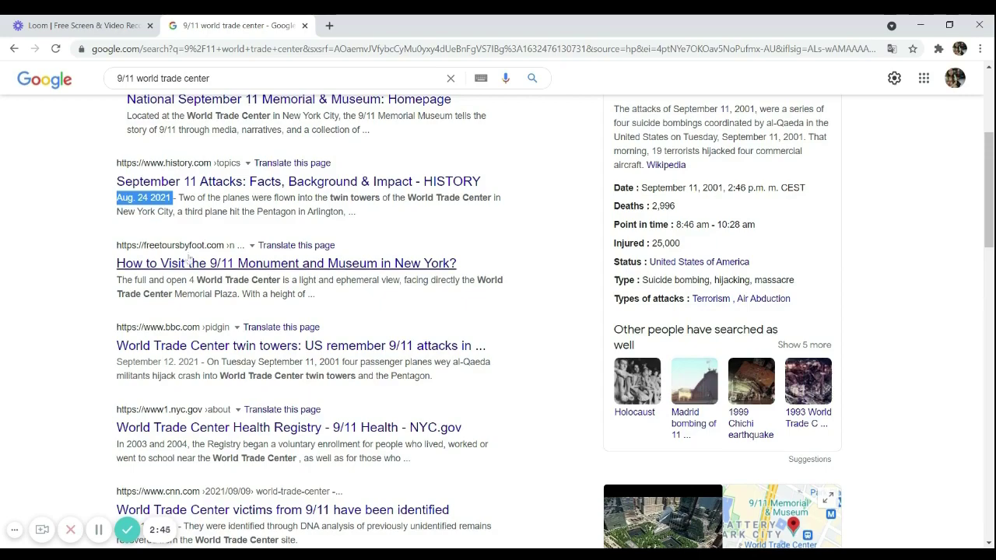
scroll(184, 264, "down", 2)
left_click_drag(116, 232, 199, 232)
scroll(498, 322, "down", 1)
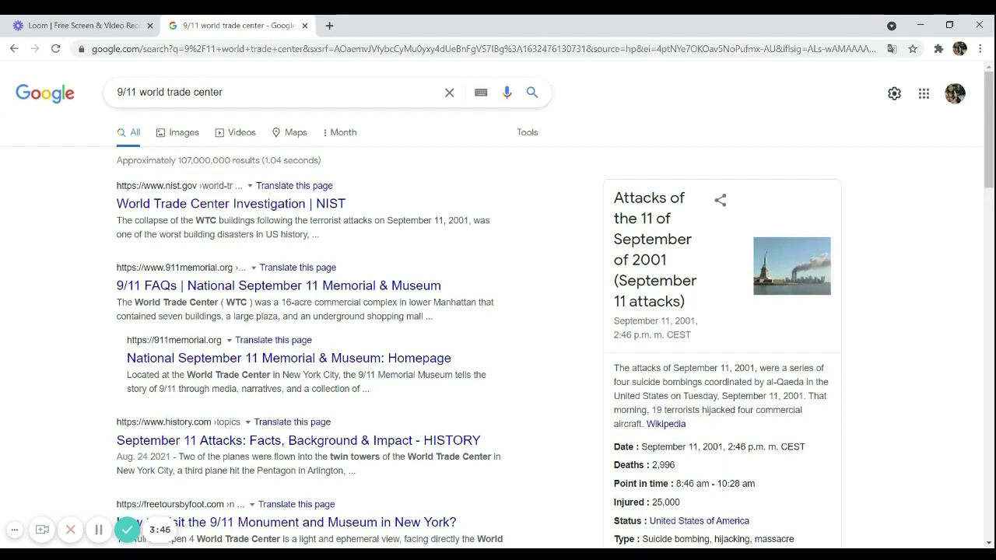
- Open a custom date range filter for the search results and set its start date to 9/11/2011
mouse_move(223, 92)
left_mouse_down()
mouse_move(106, 100)
mouse_move(224, 92)
left_mouse_up()
left_click(42, 215)
left_click(528, 134)
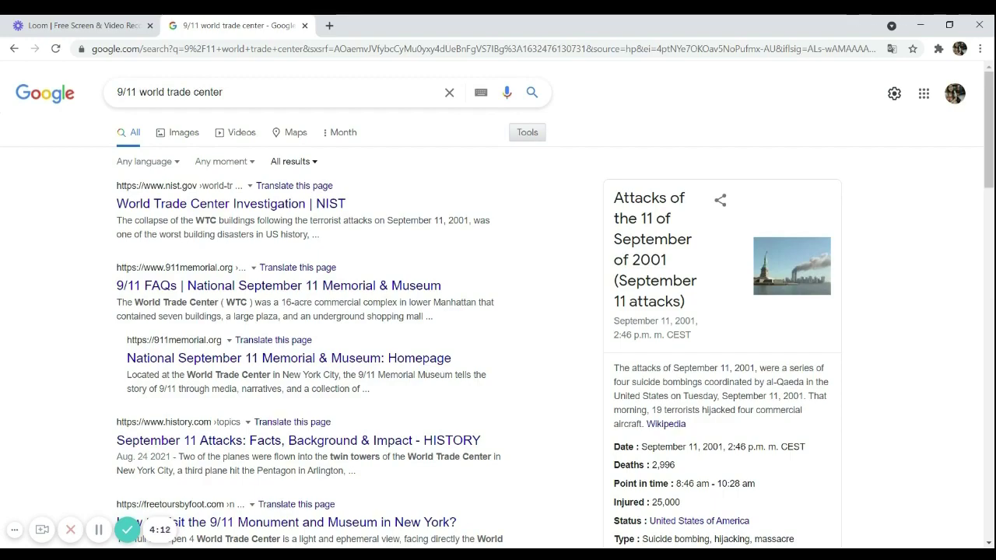
left_click(251, 165)
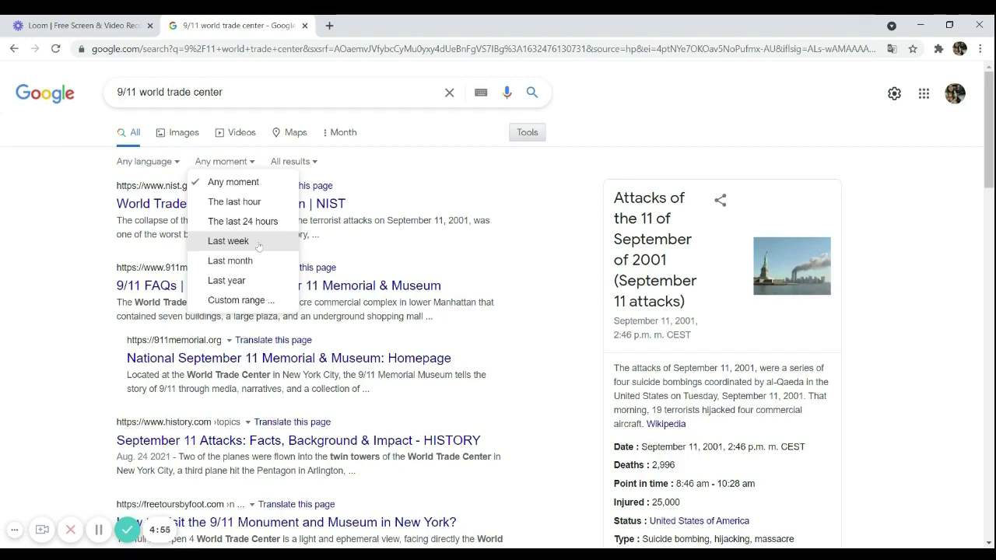
left_click(241, 300)
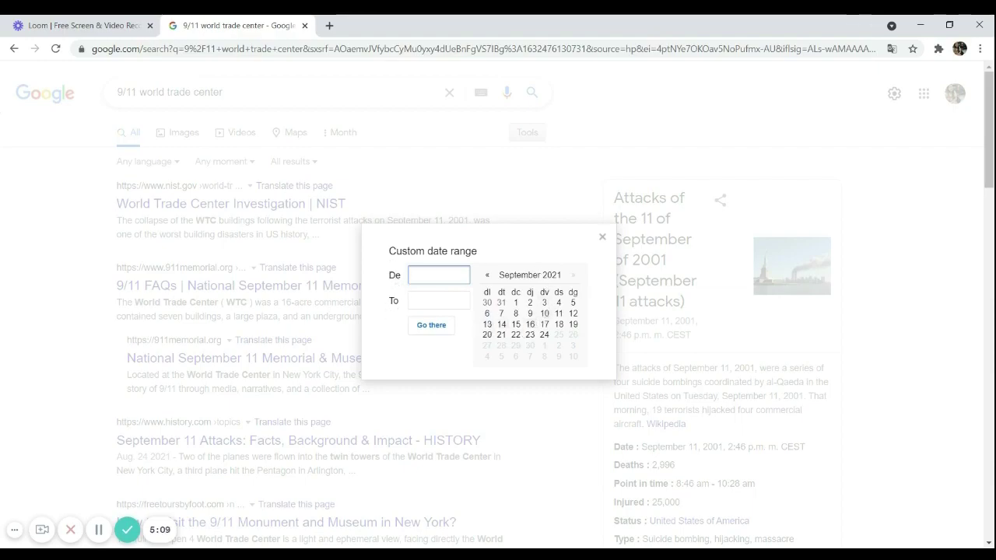
type("Se")
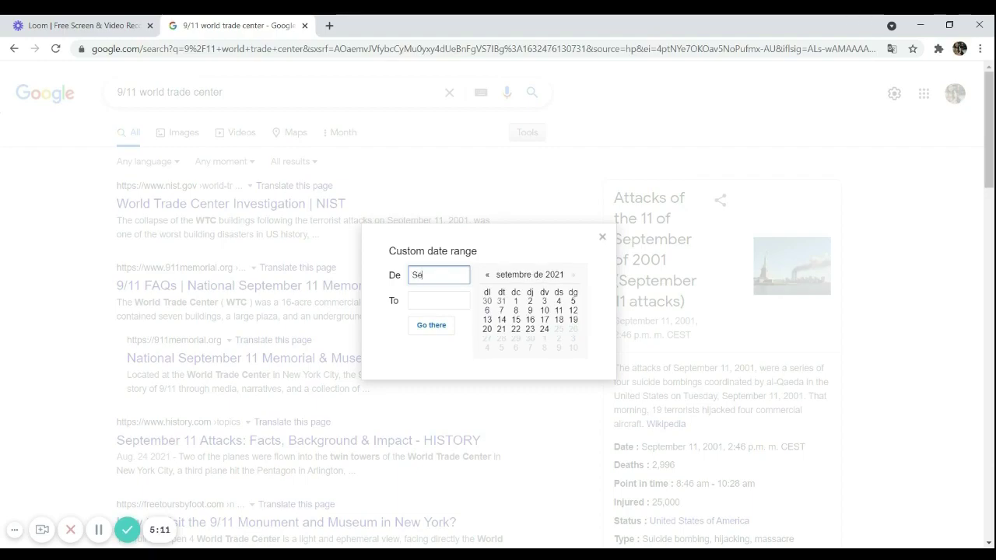
key("BackSpace")
key("BackSpace")
type("09/11/202")
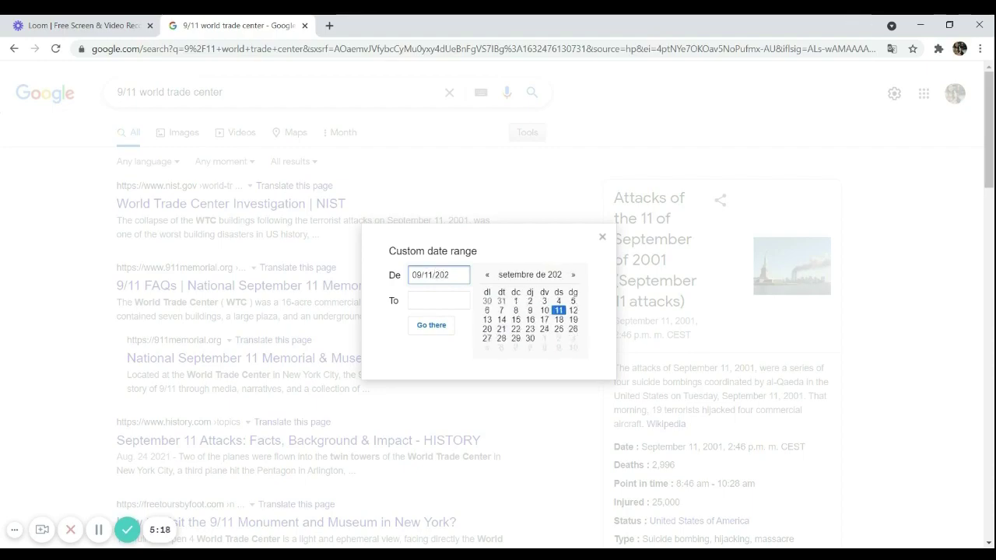
key("BackSpace")
type("11")
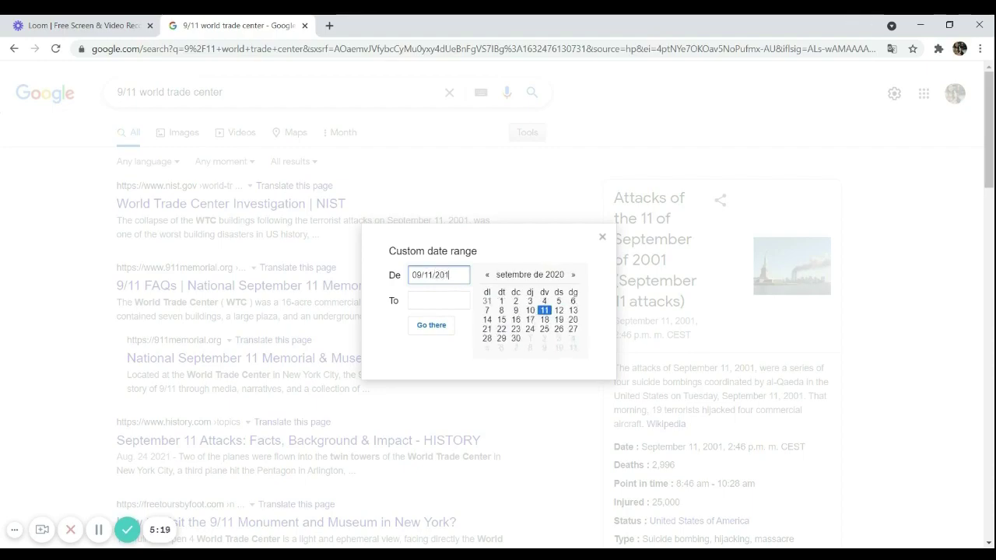
key("Tab")
- Set the end date of the custom range to 12/31/2011 and apply the filter
type("1")
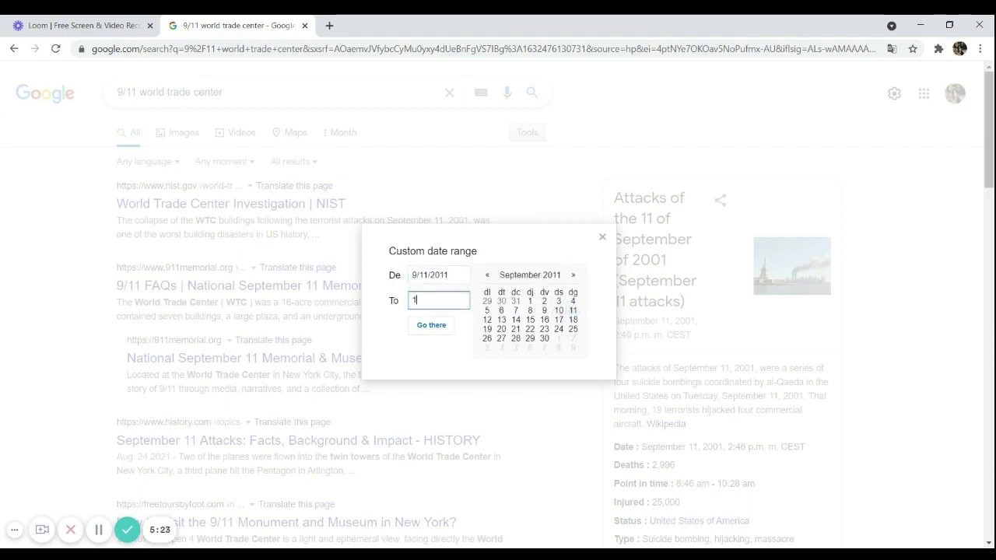
type("2/31/2011")
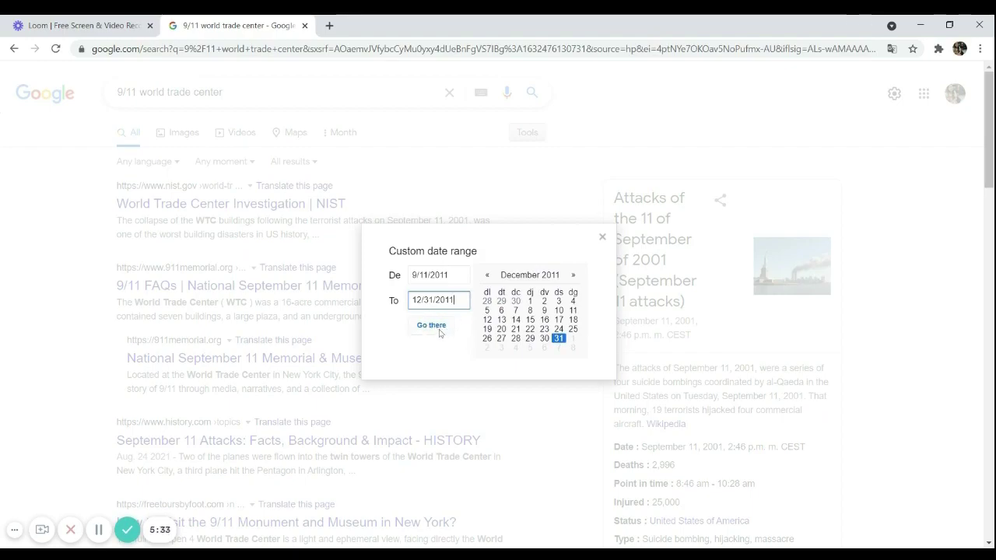
left_click(438, 328)
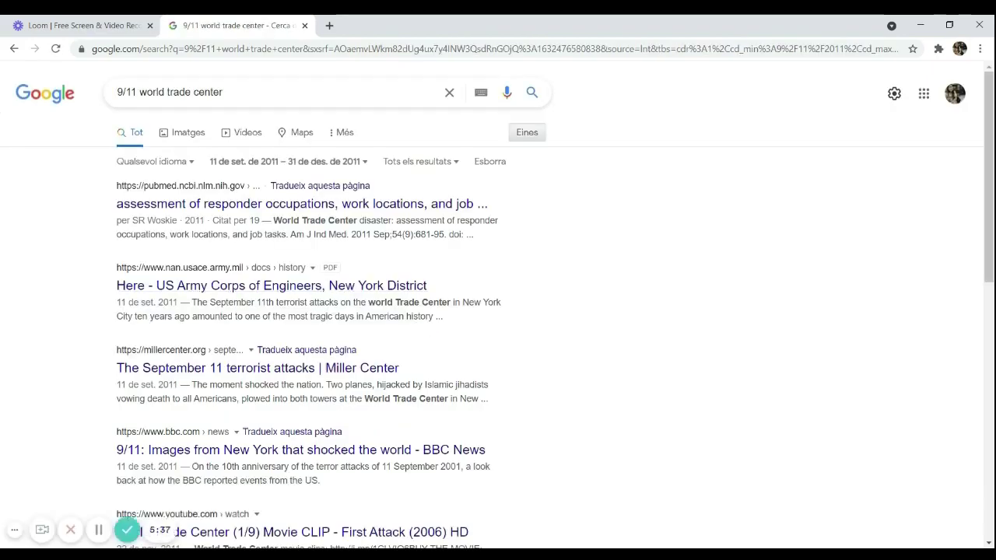
- Examine the publication dates of the results filtered by the custom range
scroll(287, 296, "down", 1)
scroll(288, 296, "down", 5)
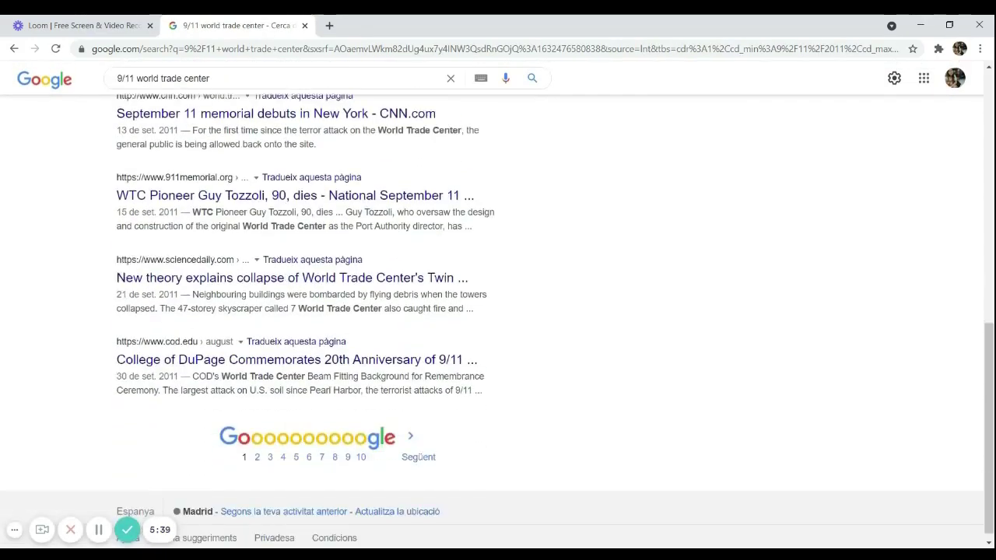
scroll(265, 291, "up", 6)
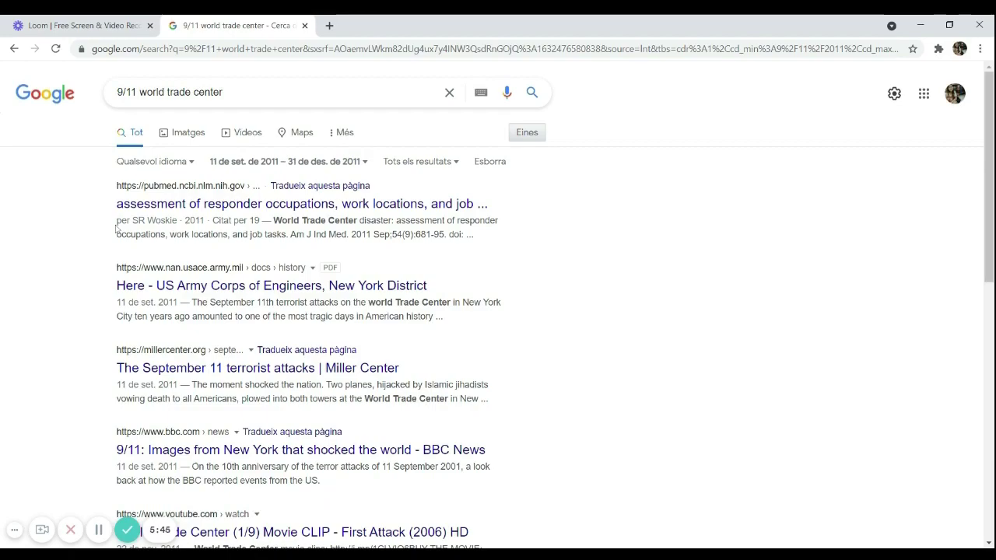
left_click_drag(182, 221, 205, 221)
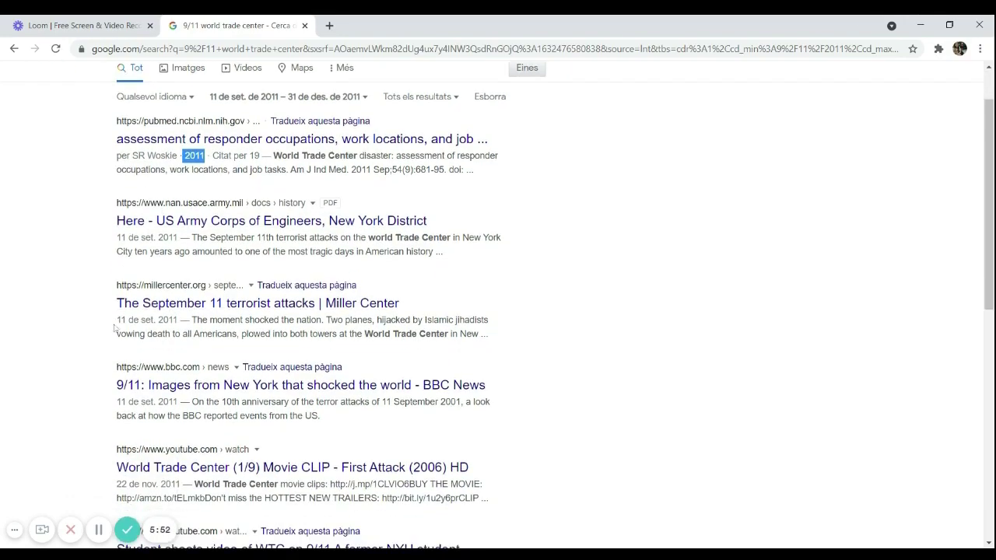
scroll(114, 328, "up", 1)
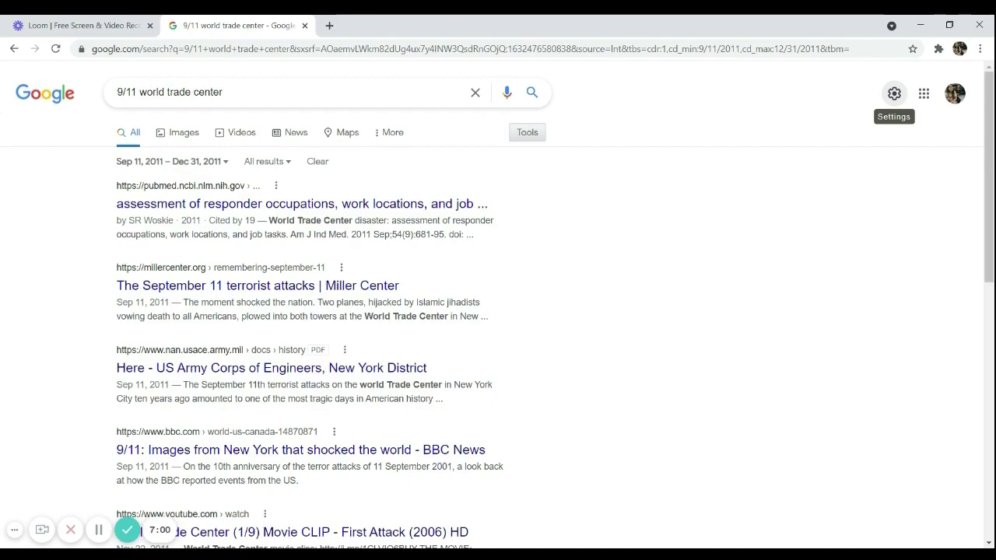
- Open Google's Advanced Search page and point out the "all these words" field
left_click(894, 93)
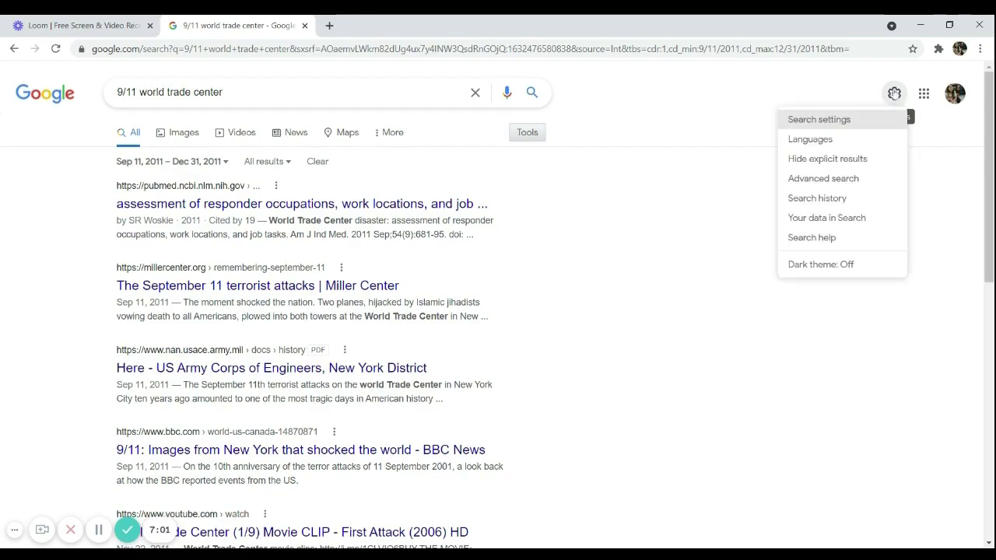
left_click(860, 180)
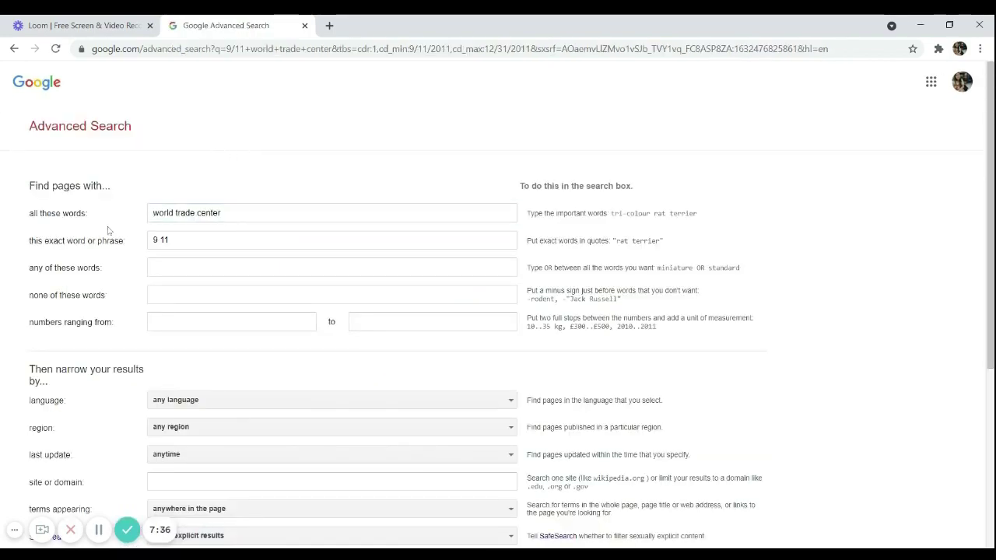
left_click_drag(76, 215, 89, 214)
left_click(285, 156)
left_click_drag(25, 215, 109, 215)
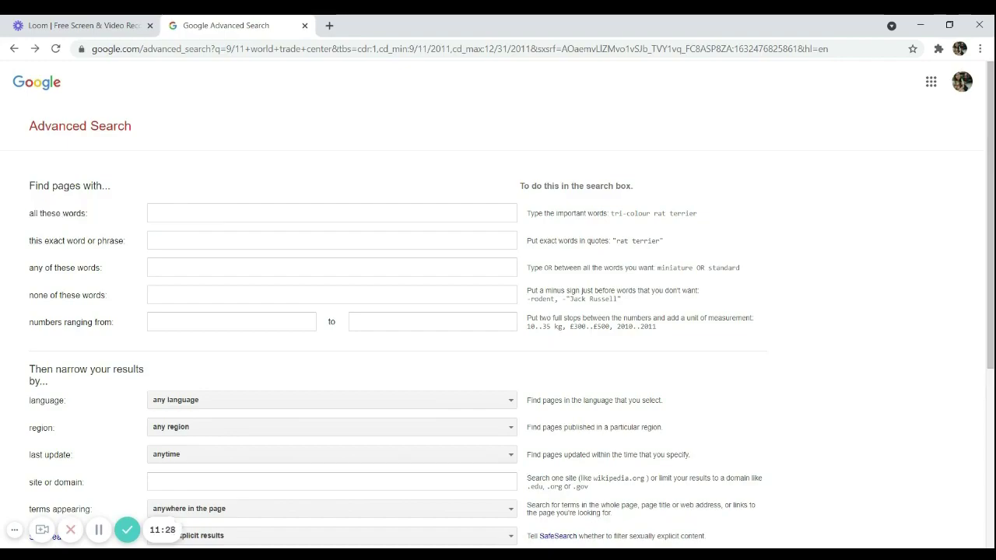
- Run an advanced search for pages containing all the words "Urbaneast Developments"
left_click(181, 213)
type("Urbaneast Developments")
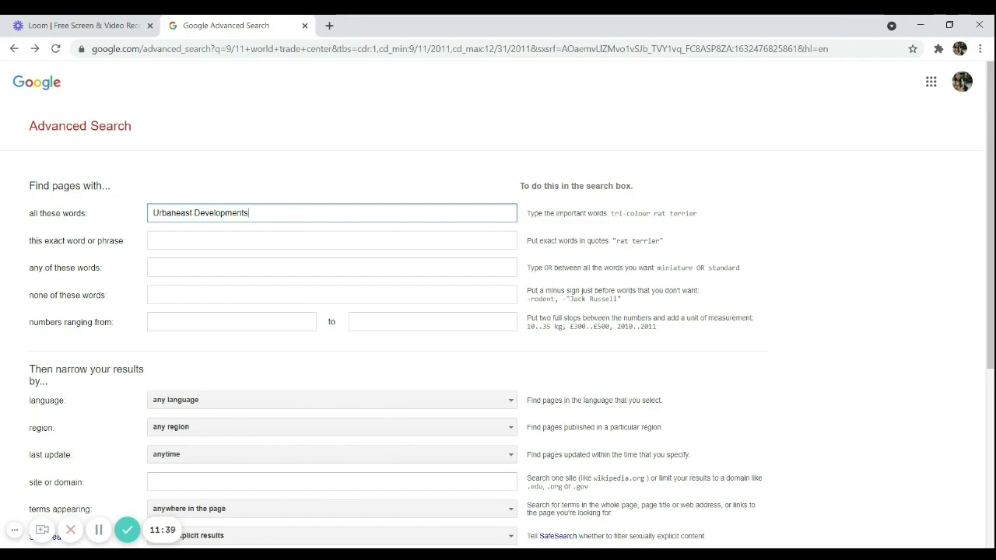
key("Return")
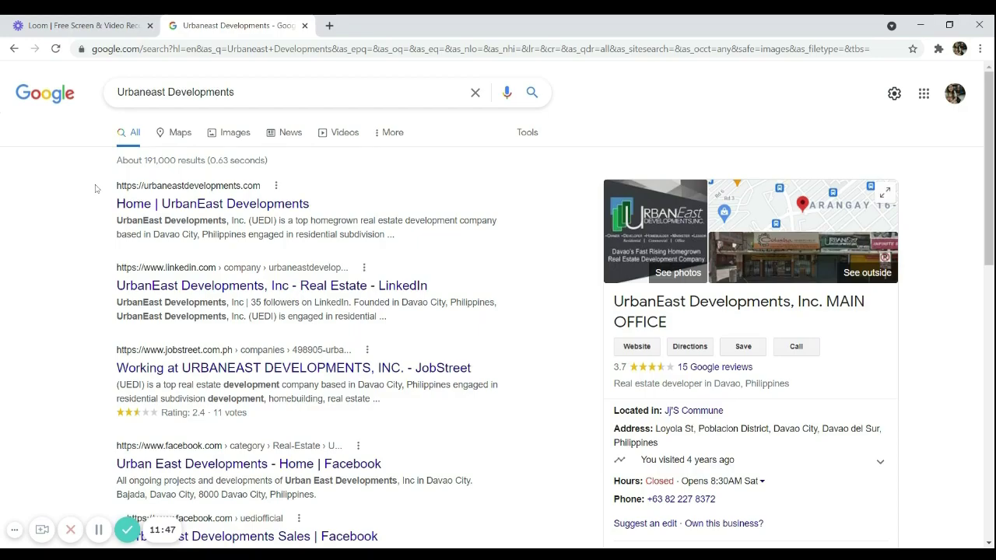
- Look through the first page of results for Urbaneast Developments, checking how the titles and descriptions match the search words
scroll(97, 195, "down", 15)
scroll(98, 202, "up", 14)
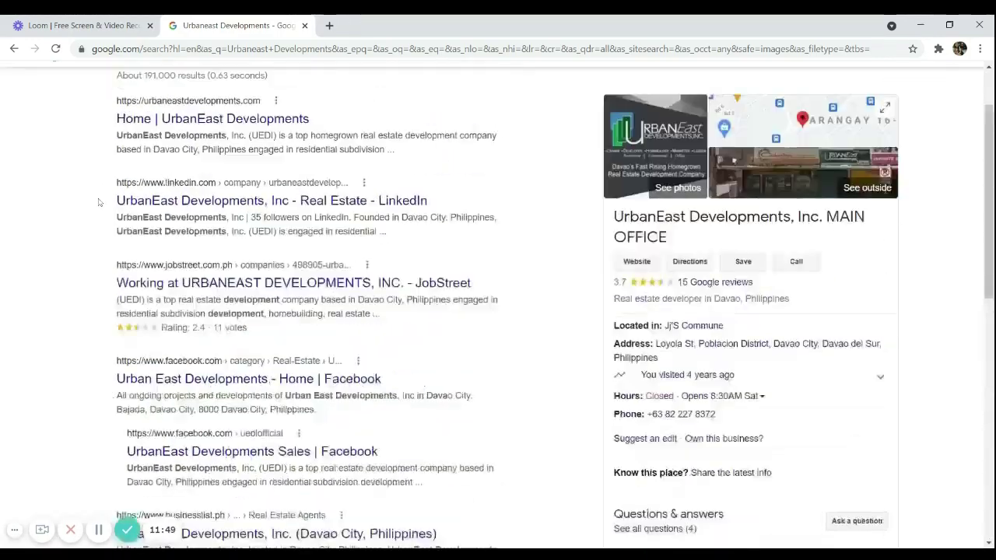
scroll(99, 202, "up", 1)
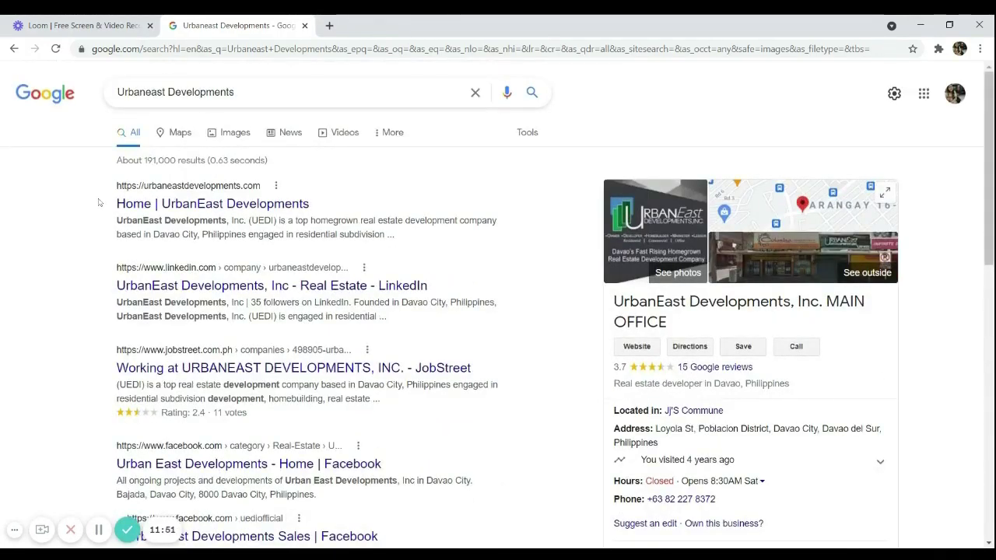
left_click_drag(100, 207, 343, 203)
left_click(345, 203)
scroll(173, 204, "down", 1)
scroll(259, 251, "down", 3)
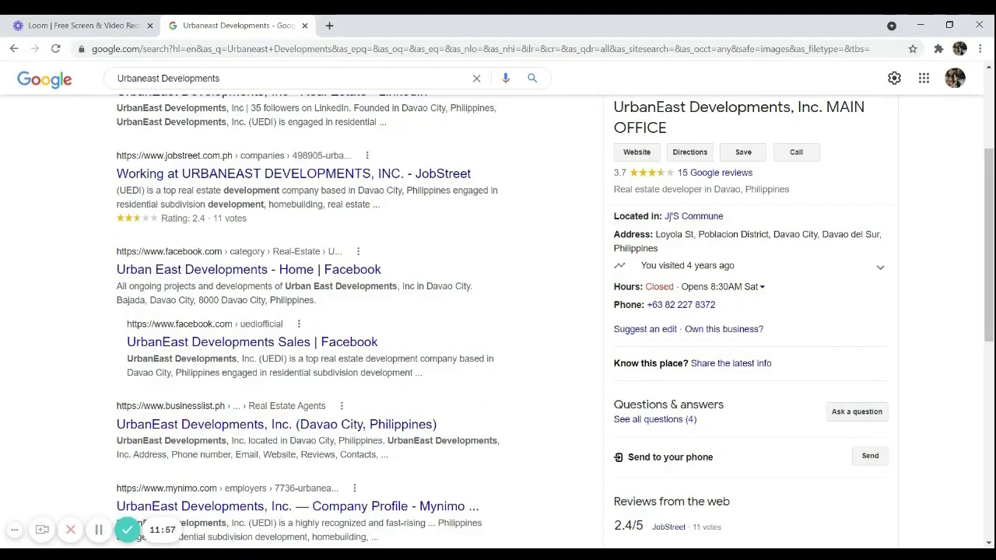
scroll(259, 251, "down", 2)
scroll(190, 223, "down", 3)
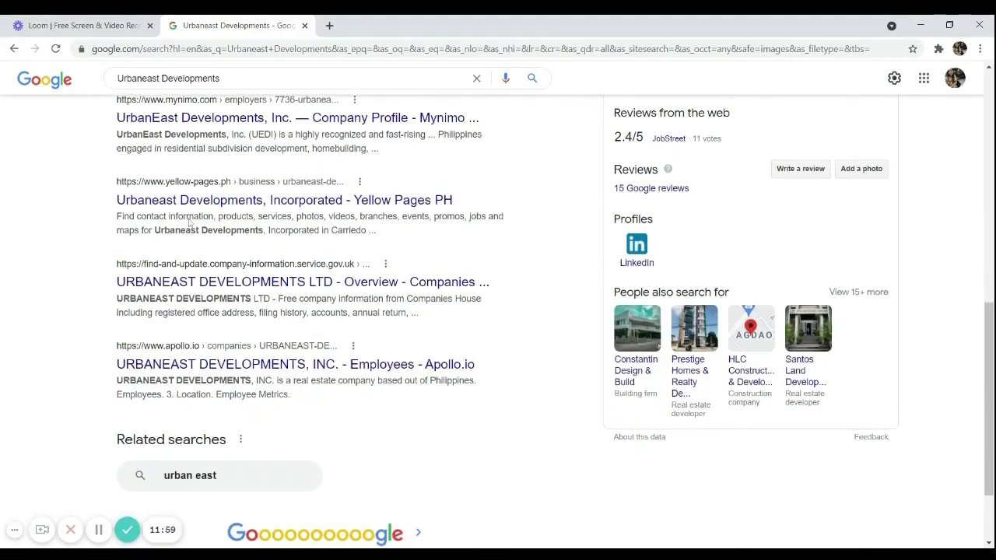
scroll(189, 223, "down", 2)
scroll(311, 350, "up", 10)
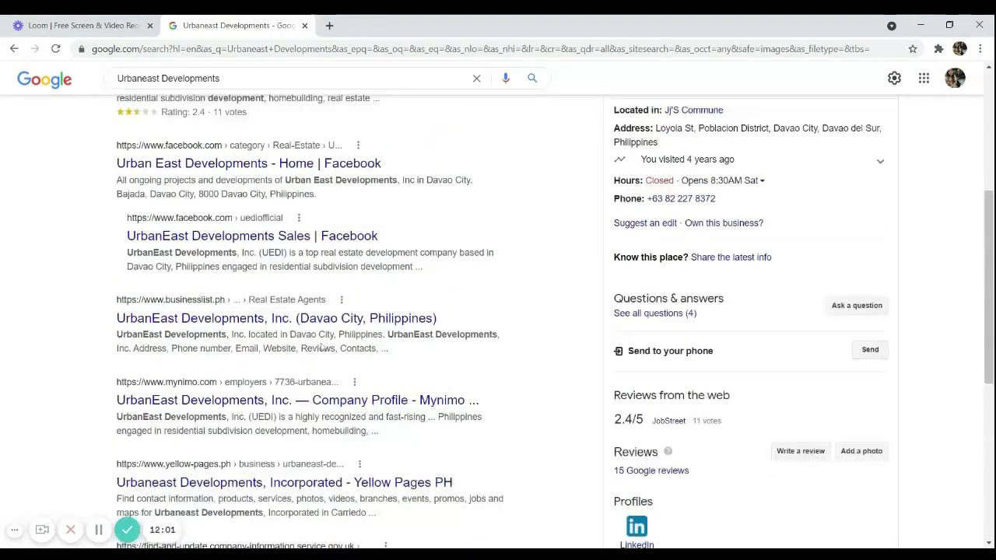
scroll(317, 344, "down", 5)
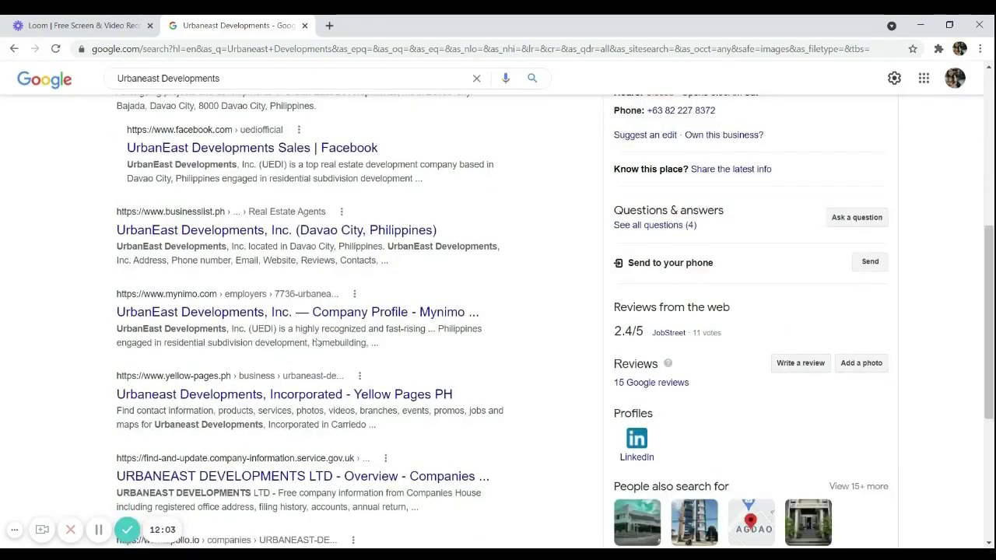
scroll(316, 342, "down", 4)
scroll(315, 342, "up", 10)
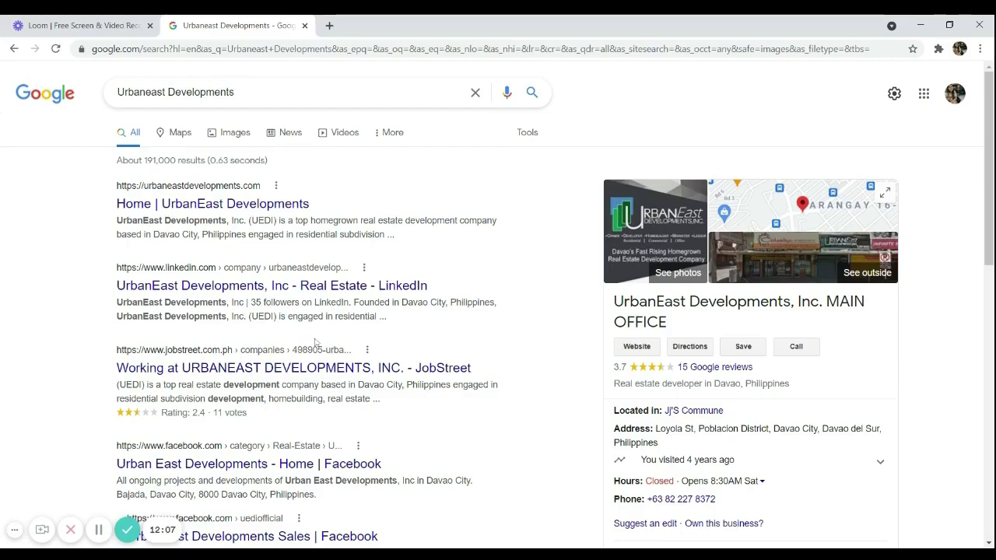
scroll(315, 343, "down", 10)
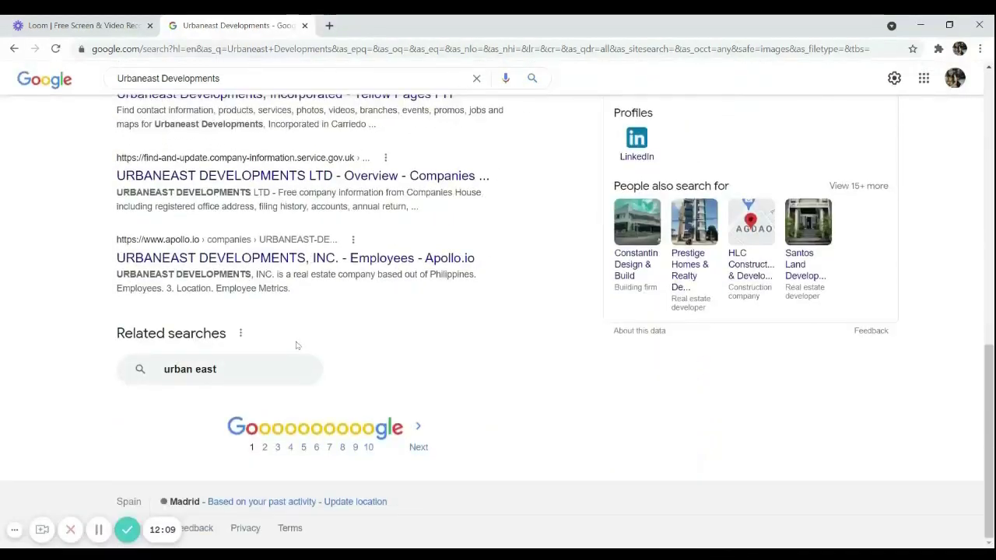
- Browse the second and third pages of the Urbaneast Developments results
left_click(270, 433)
scroll(295, 351, "down", 10)
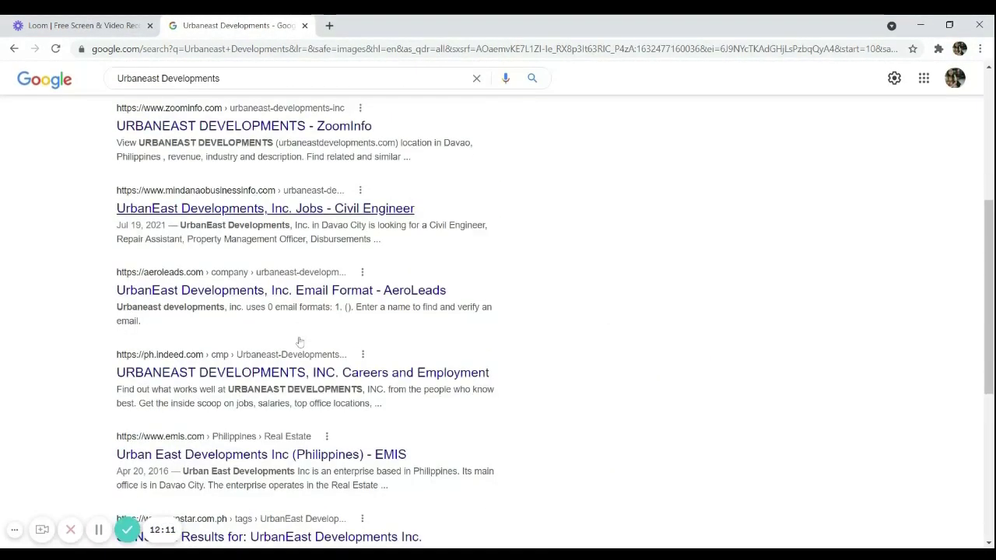
left_click(300, 434)
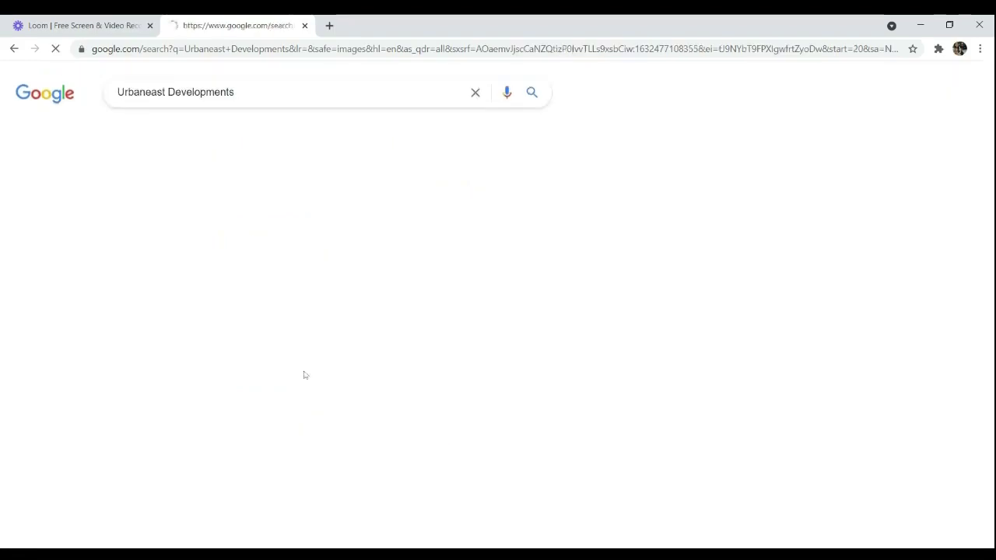
scroll(312, 329, "down", 1)
scroll(313, 329, "down", 10)
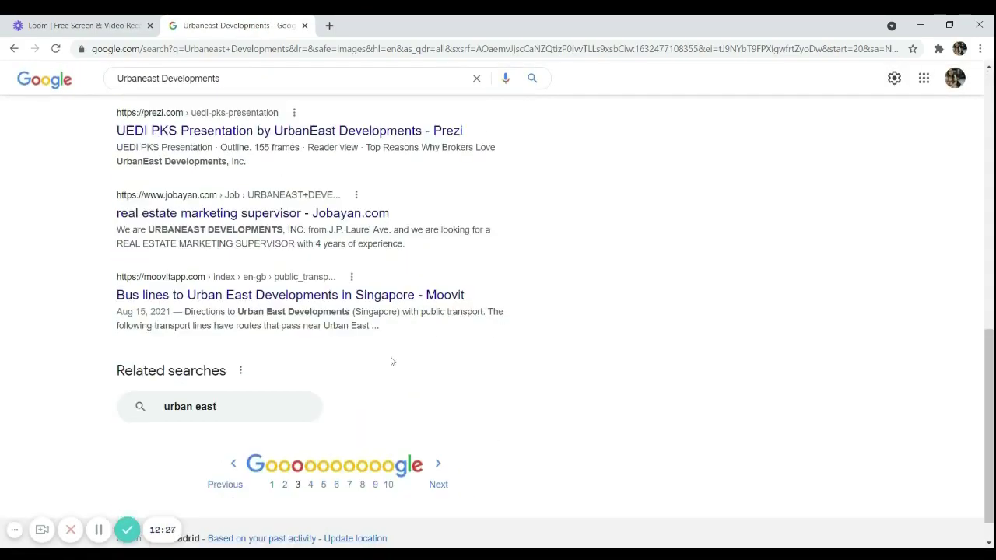
- Open the Moovit result about bus lines to Urban East Developments in a new tab and go to results page 4
left_click(263, 302, "ctrl")
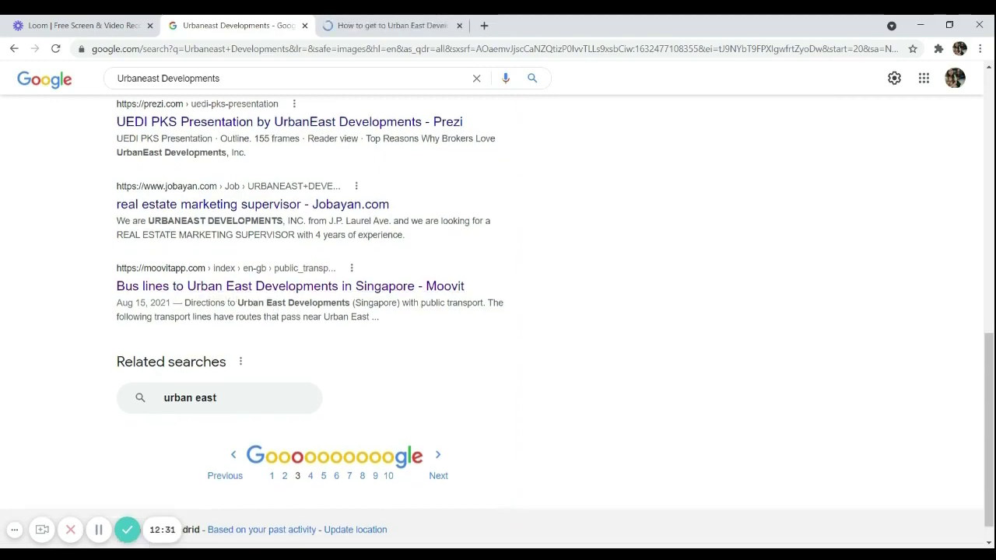
scroll(311, 428, "down", 1)
left_click(311, 441)
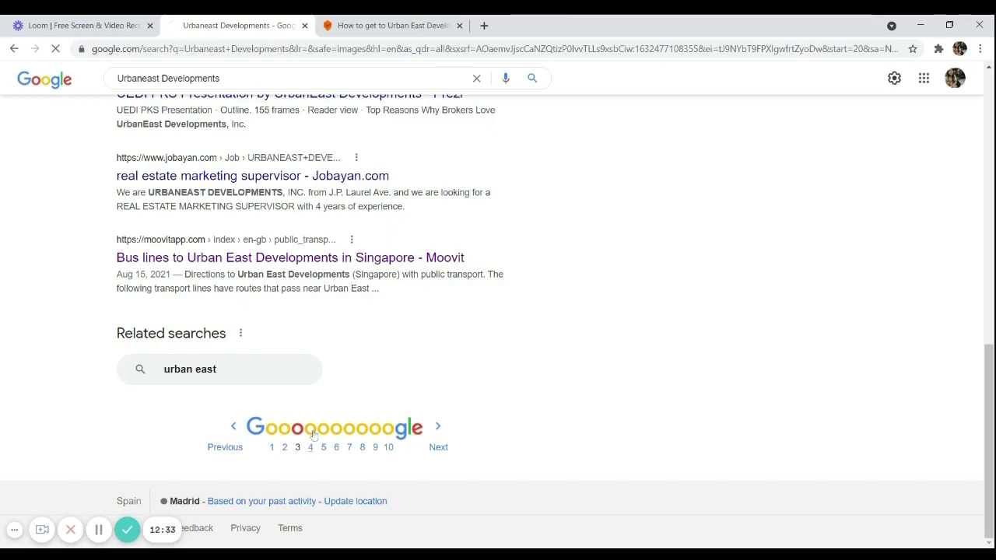
- Move on from page 4 to page 7 of the Urbaneast Developments results and check how its entries match the search words
scroll(257, 311, "down", 10)
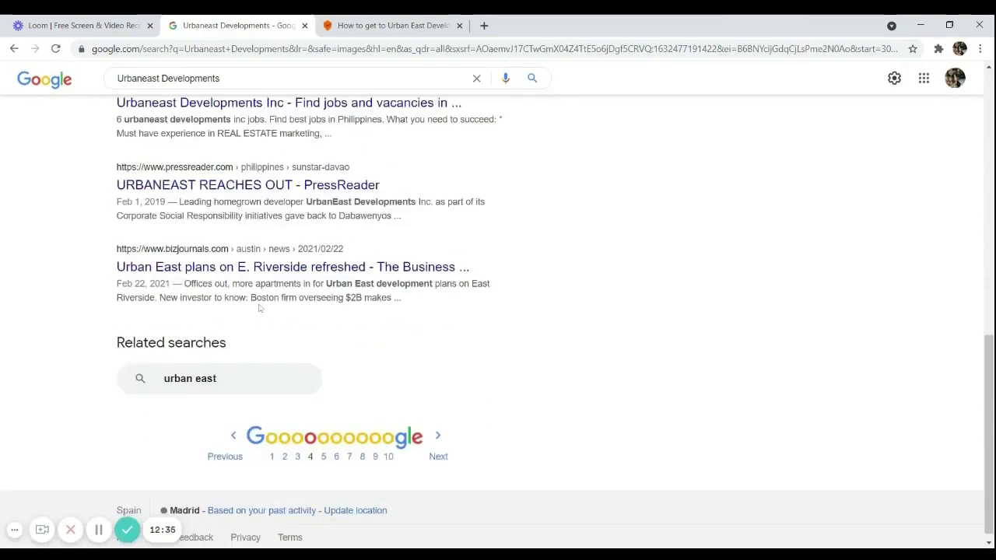
left_click(350, 456)
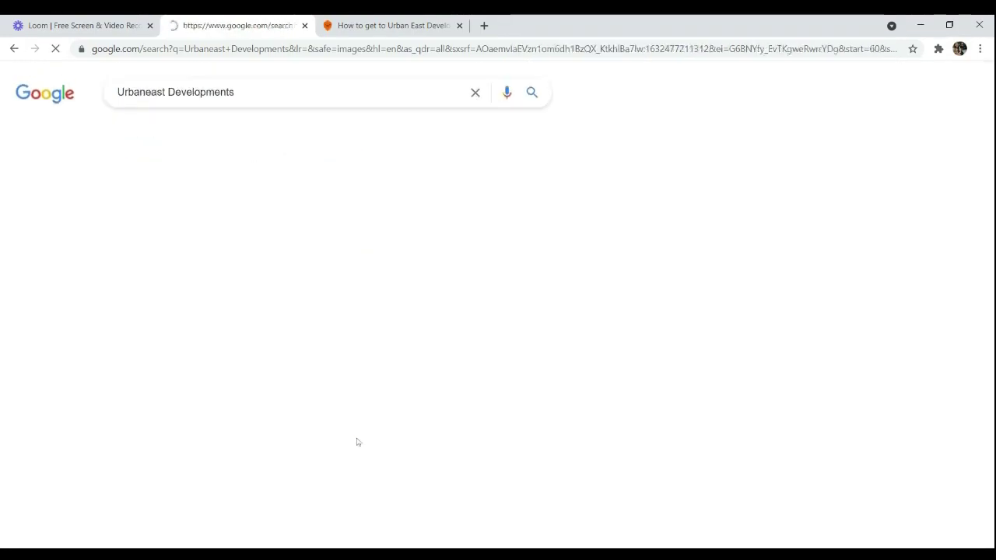
scroll(379, 383, "down", 4)
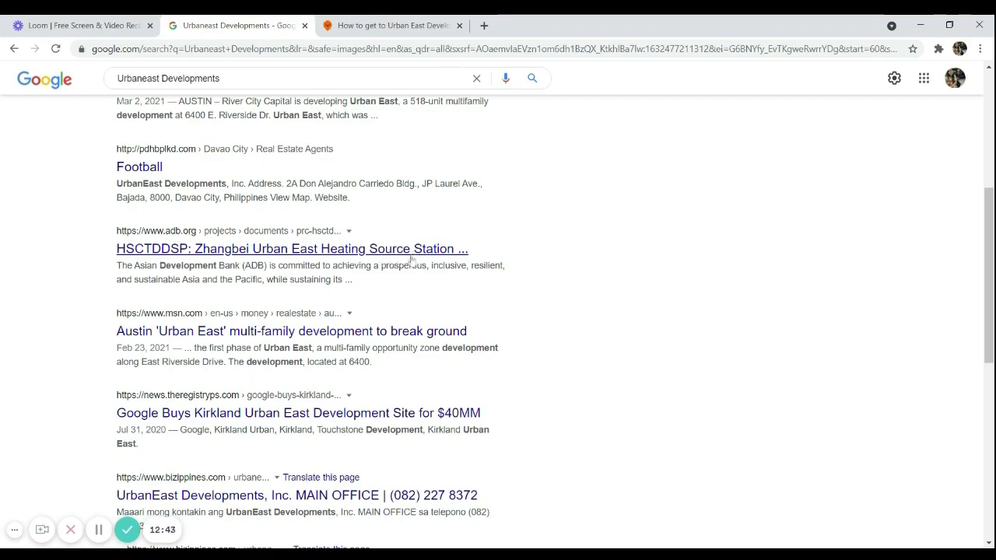
scroll(185, 247, "down", 2)
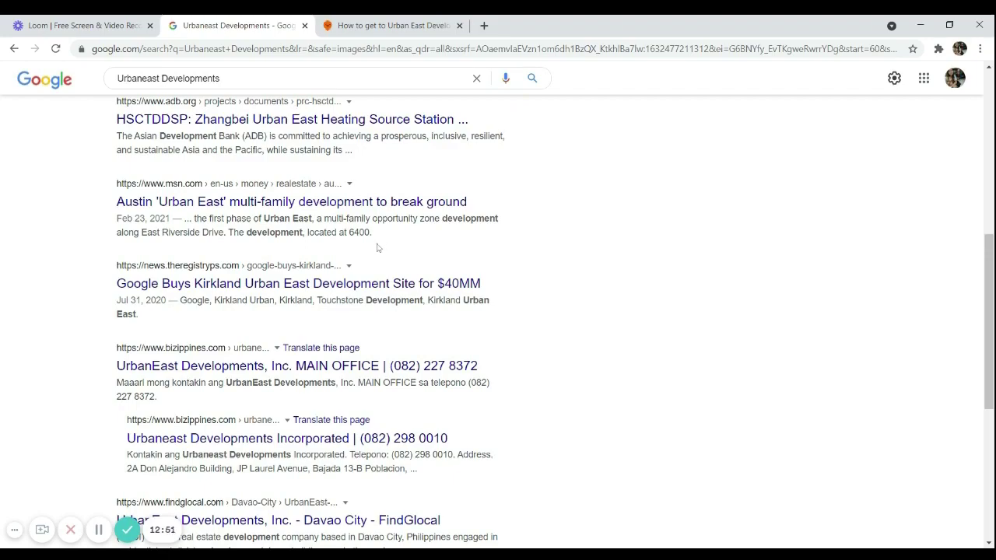
scroll(378, 247, "up", 8)
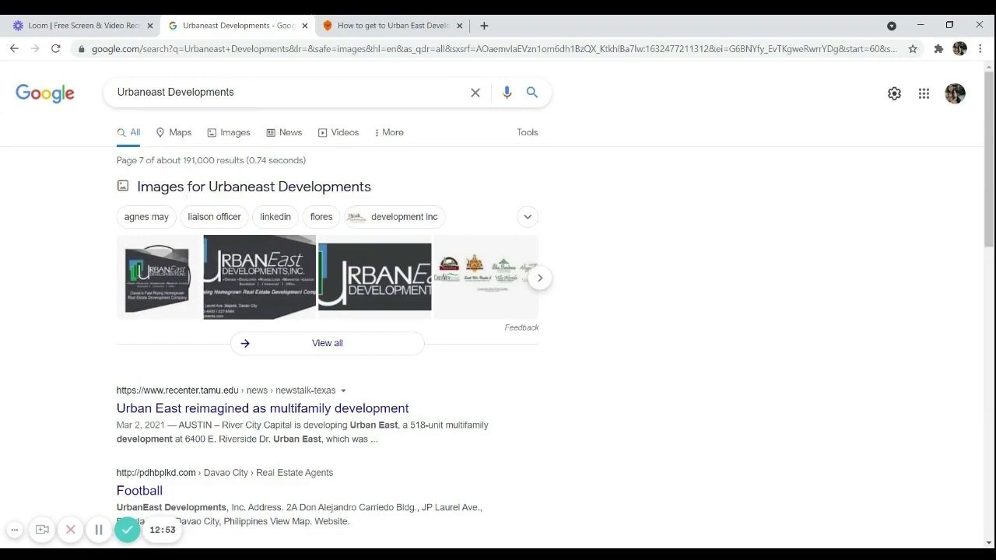
- Highlight the result count and the search words at the head of results page 7
left_click_drag(182, 160, 209, 160)
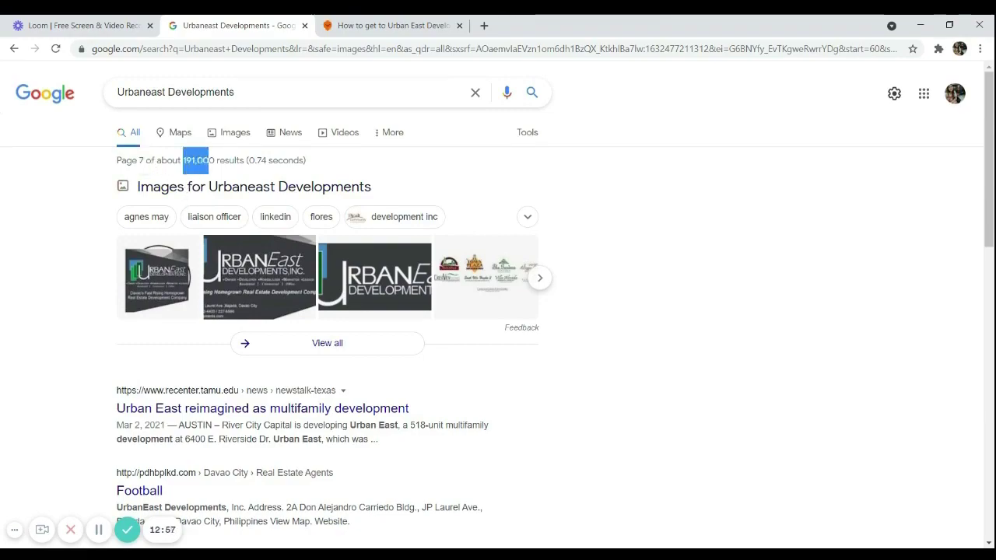
left_click(233, 92)
left_click_drag(234, 92, 95, 94)
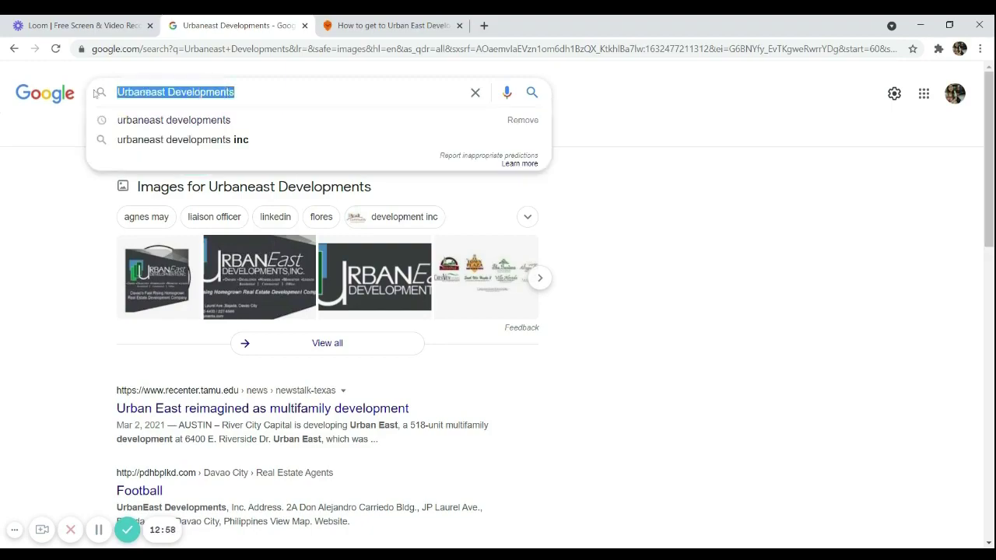
left_click(70, 219)
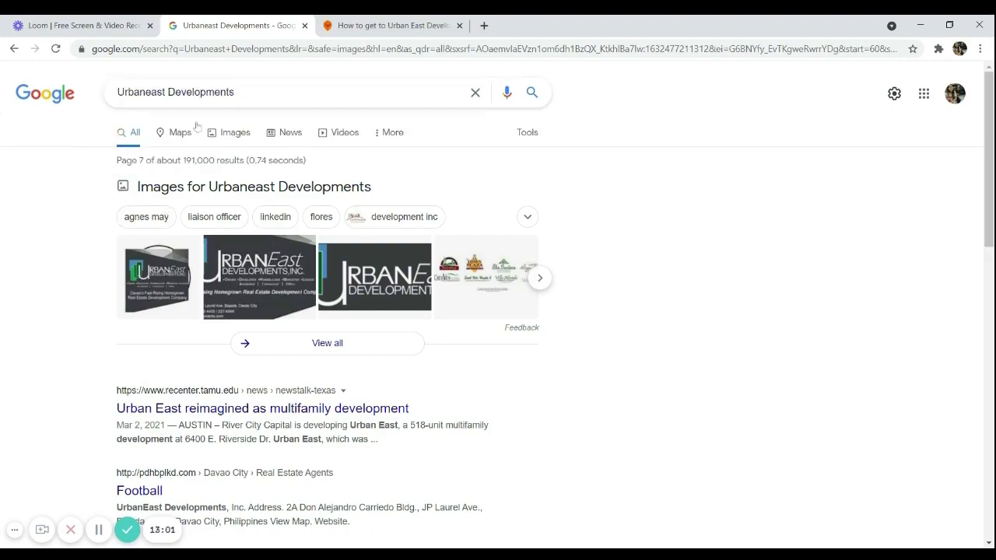
- Open the Advanced Search form and copy the words "Urbaneast Developments" from the results page's search box
left_click(894, 94)
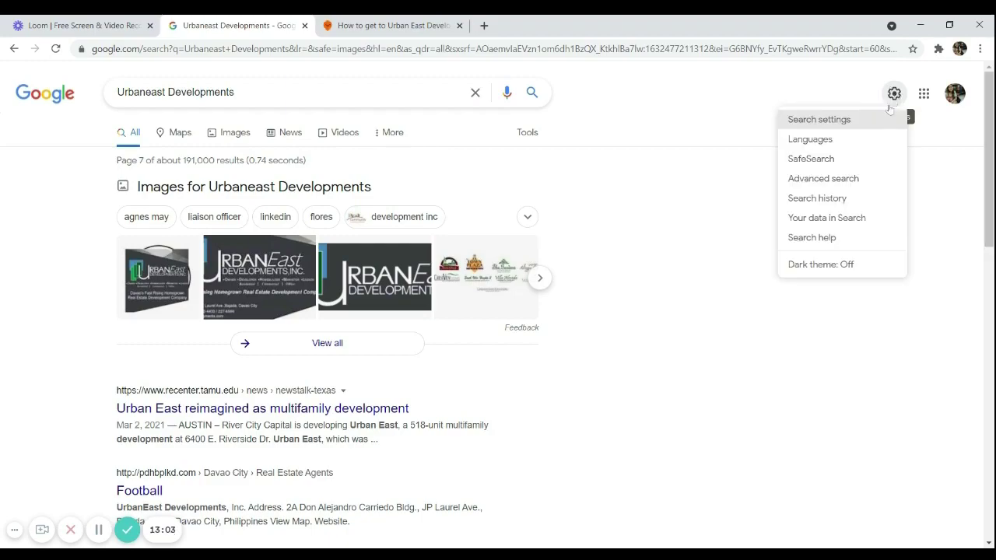
left_click(826, 178)
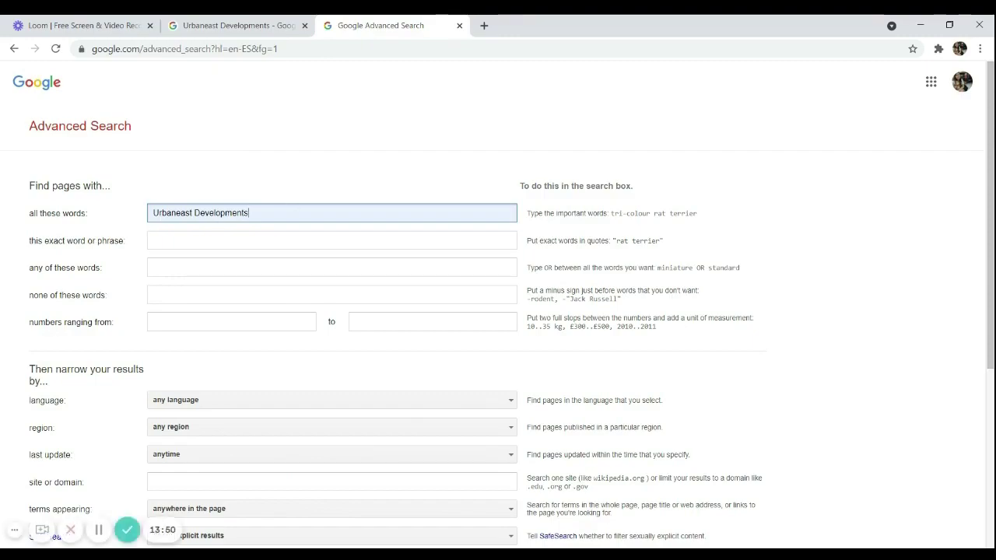
left_click_drag(249, 212, 143, 216)
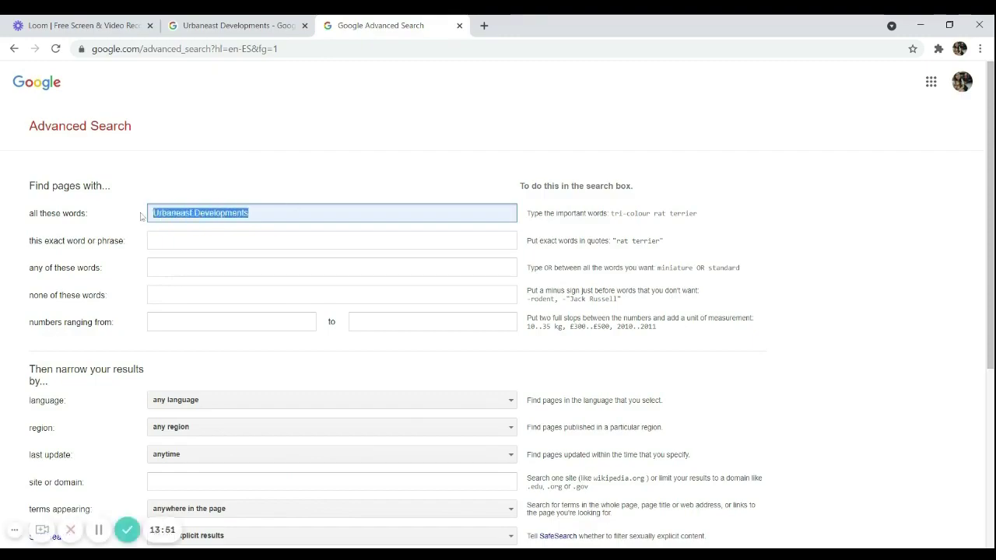
left_click(207, 20)
triple_click(175, 91)
key("ctrl+c")
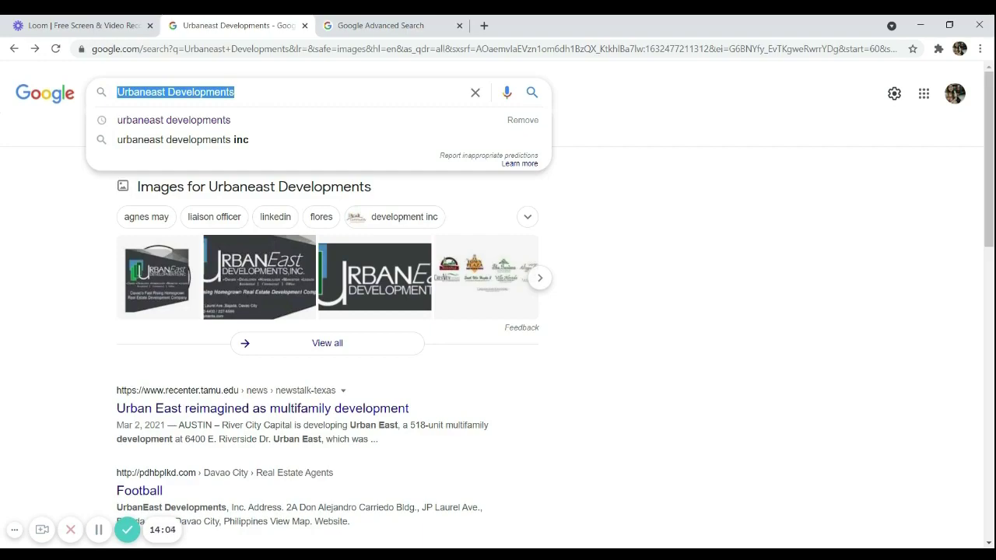
left_click(235, 92)
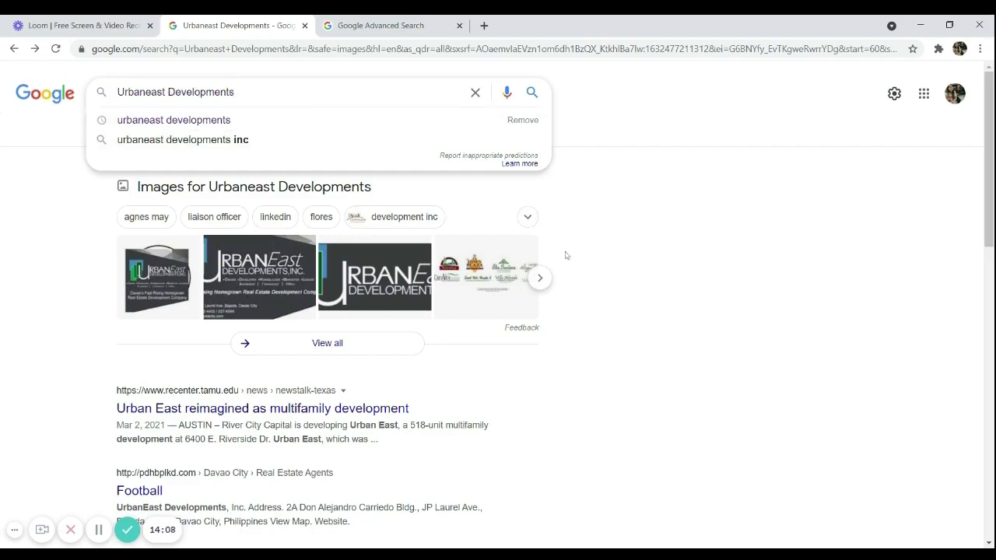
left_click(653, 272)
left_click(381, 25)
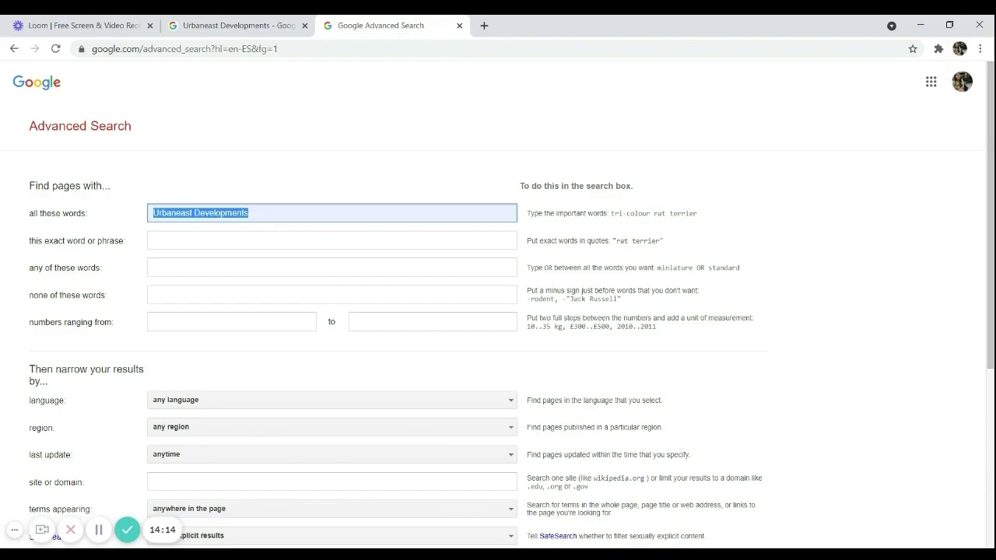
- Clear the all-words field and run an advanced search for the exact phrase "Urbaneast Developments"
key("BackSpace")
left_click(331, 241)
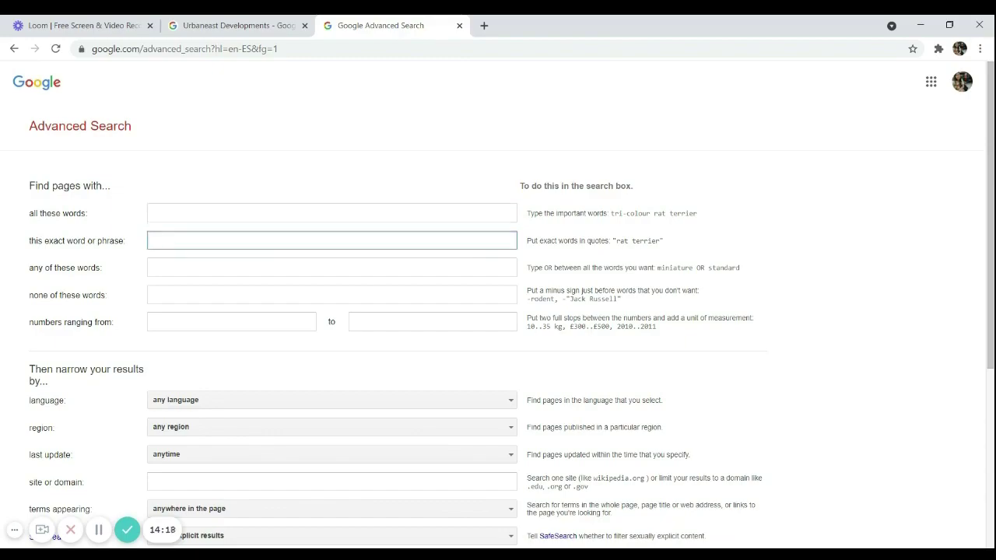
key("ctrl+v")
left_click_drag(155, 240, 249, 240)
left_click(249, 240)
scroll(317, 263, "down", 4)
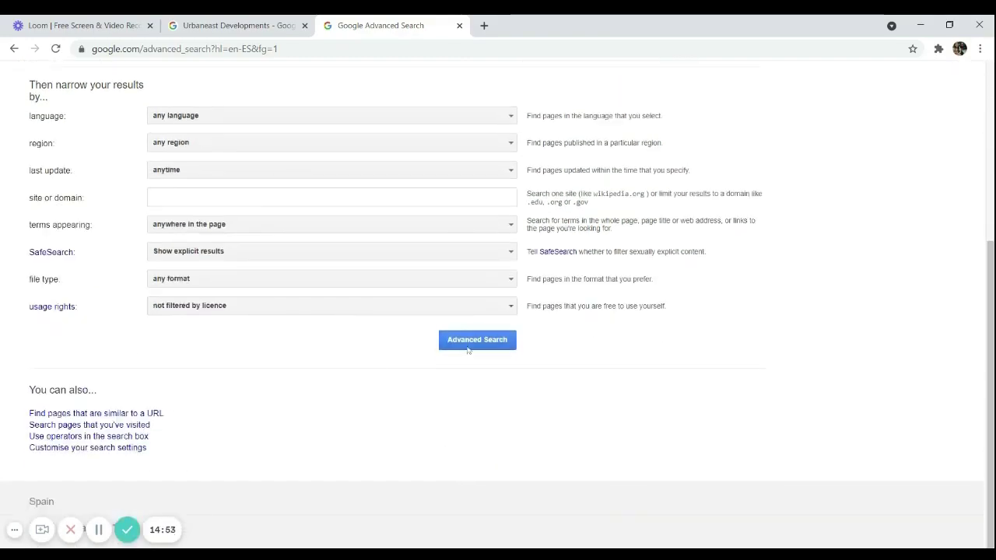
left_click(468, 347)
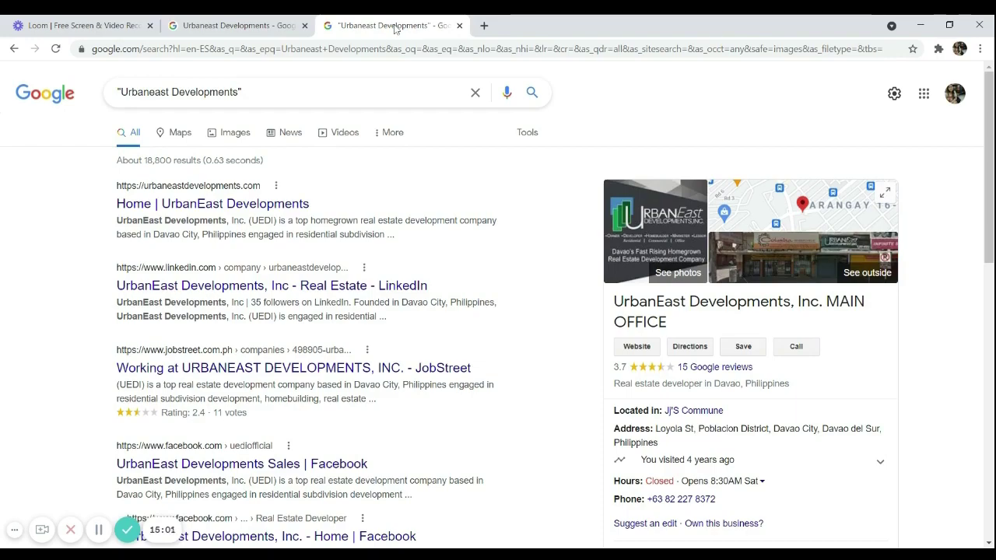
- Compare the result counts of the all-words search and the exact-phrase search for Urbaneast Developments
left_click(235, 26)
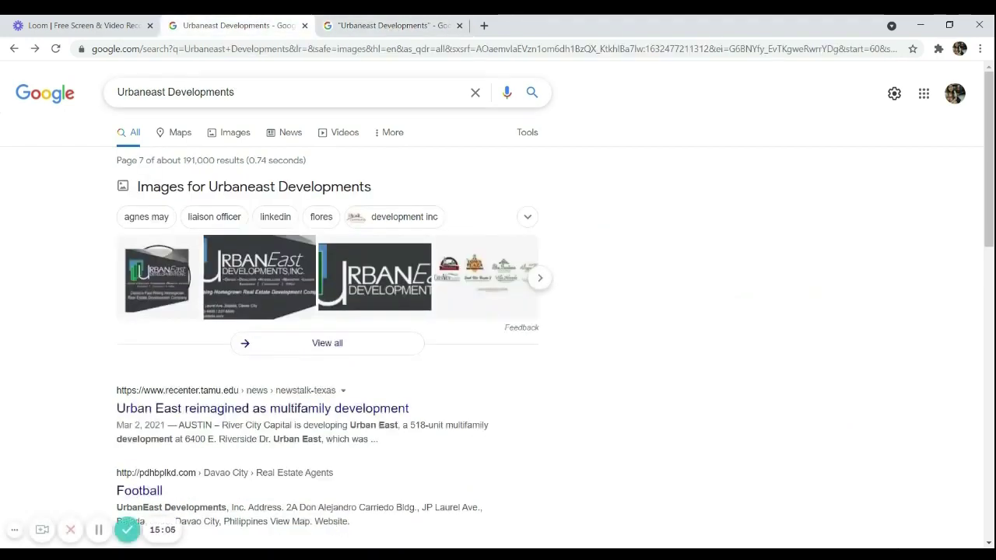
left_click_drag(192, 160, 215, 161)
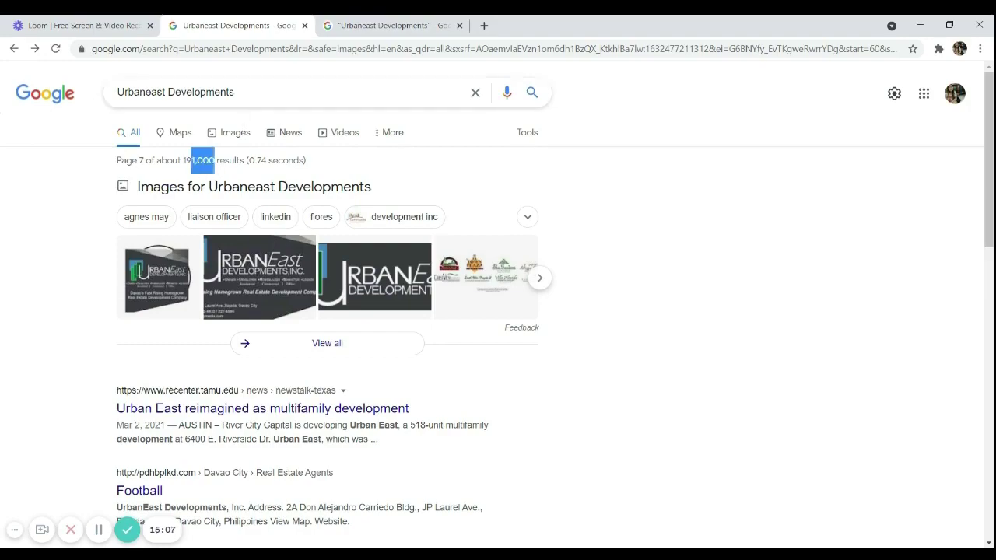
left_click(332, 26)
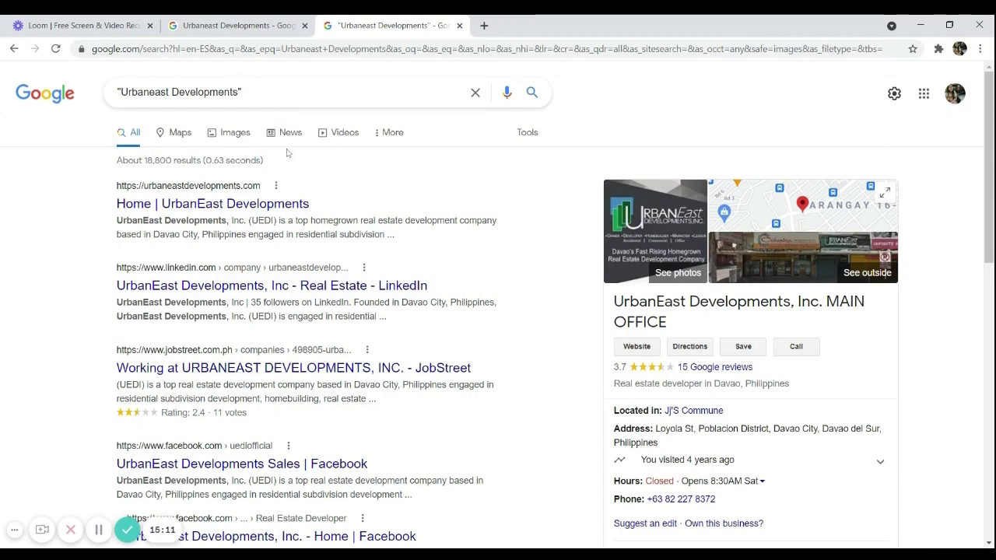
left_click_drag(144, 161, 171, 160)
left_click(173, 160)
left_click(238, 26)
left_click_drag(191, 160, 202, 160)
left_click(209, 172)
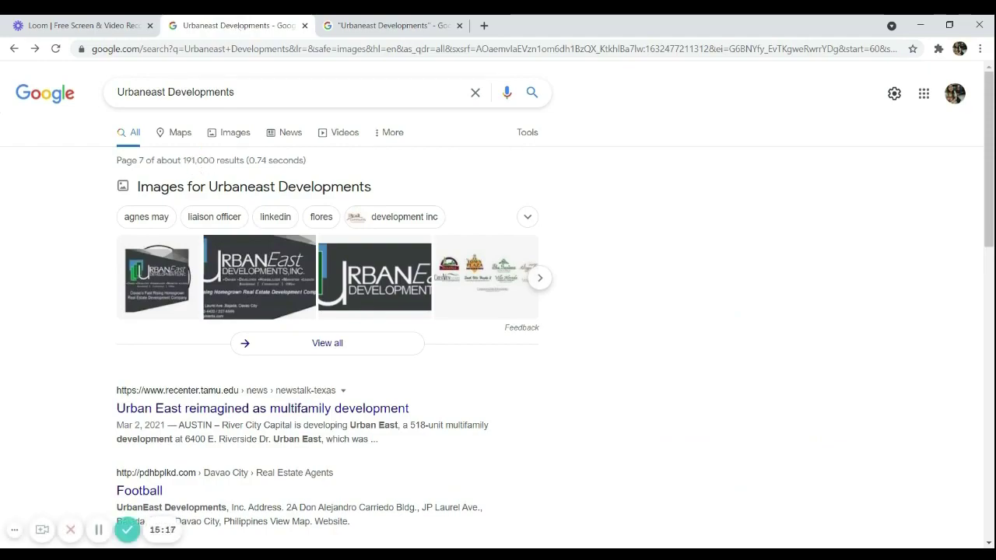
left_click(366, 23)
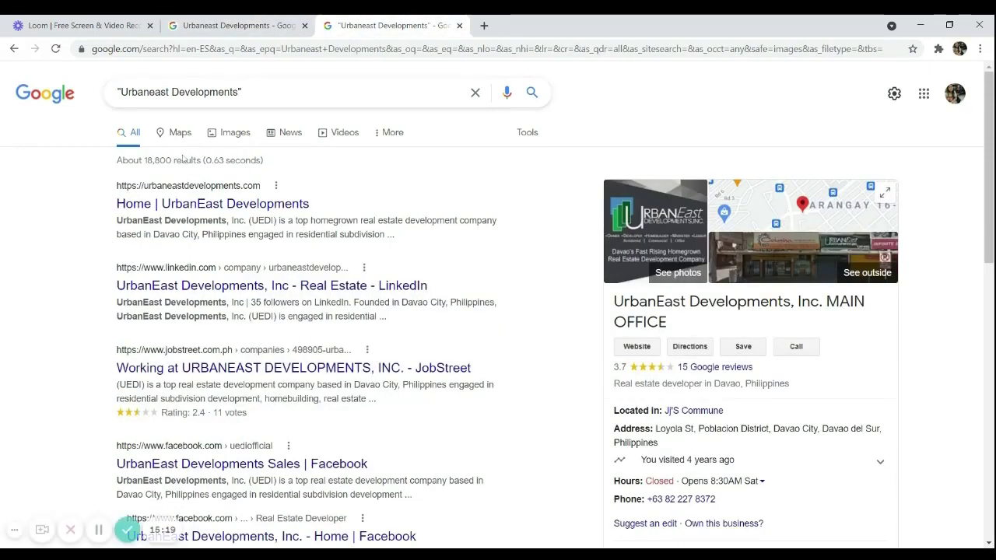
left_click(226, 23)
left_click_drag(191, 160, 208, 160)
left_click(353, 22)
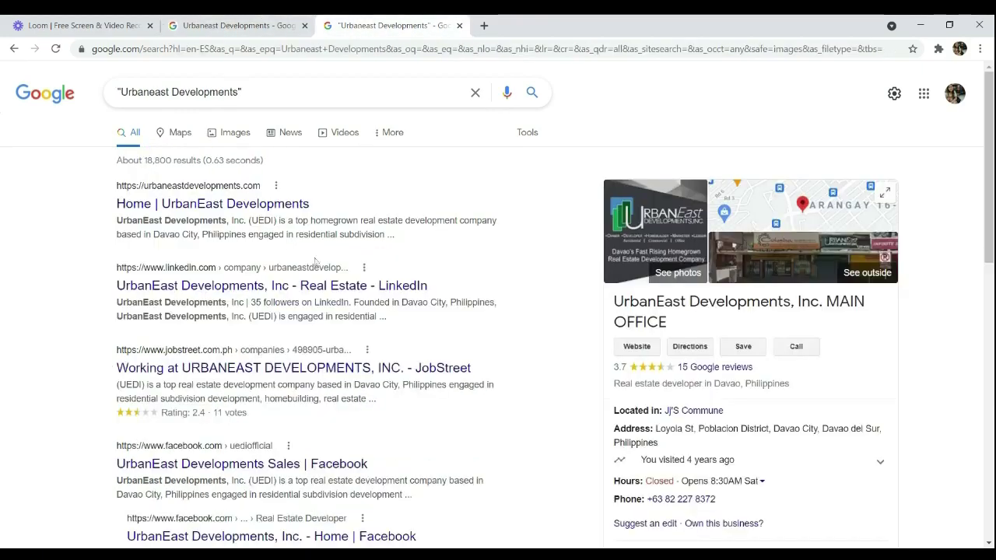
- Browse the first three pages of the exact-phrase results and go on to a further page
scroll(327, 264, "down", 15)
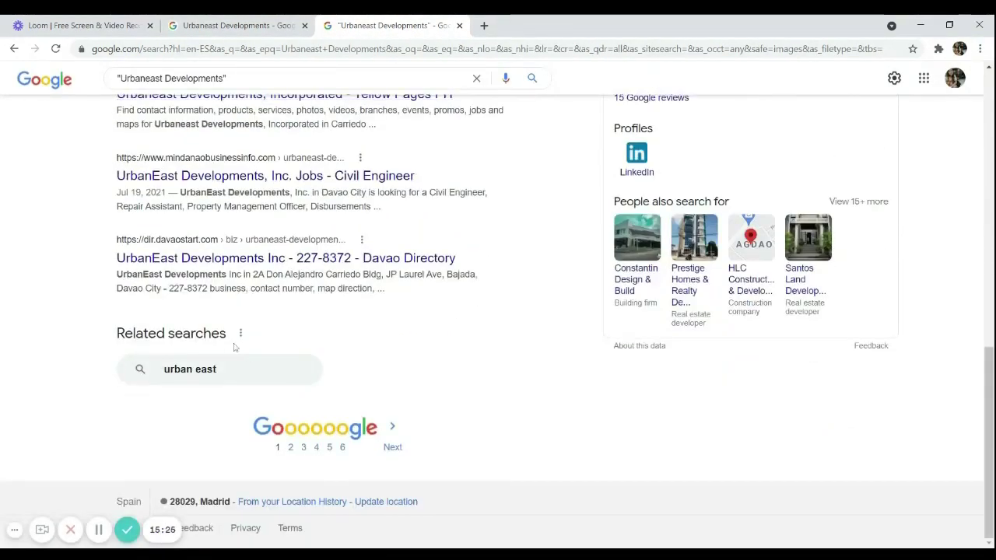
left_click(292, 429)
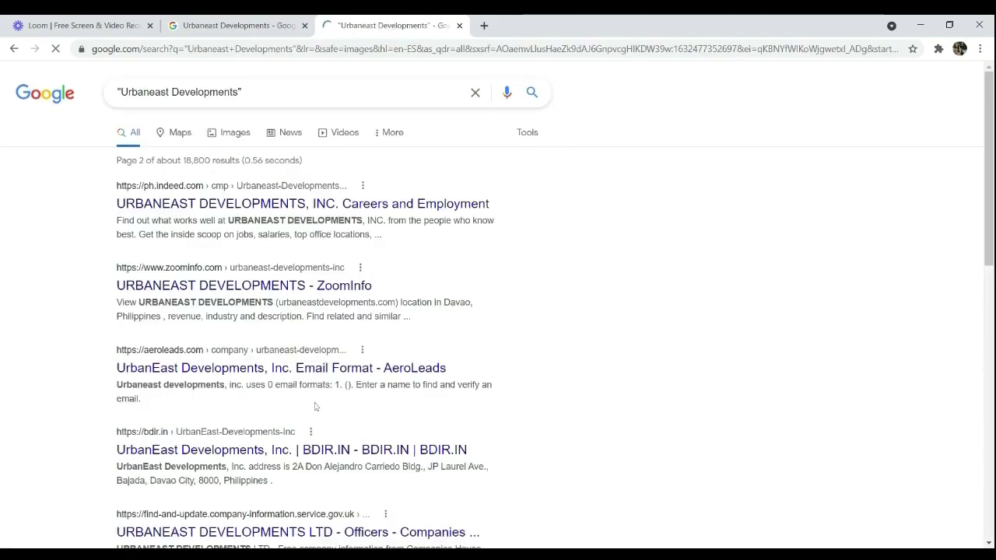
scroll(313, 408, "down", 10)
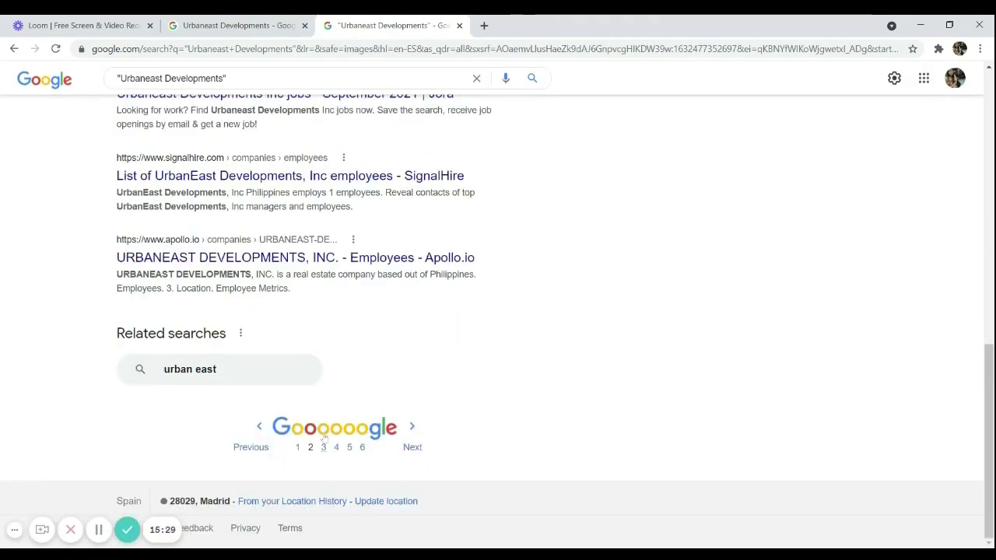
left_click(325, 434)
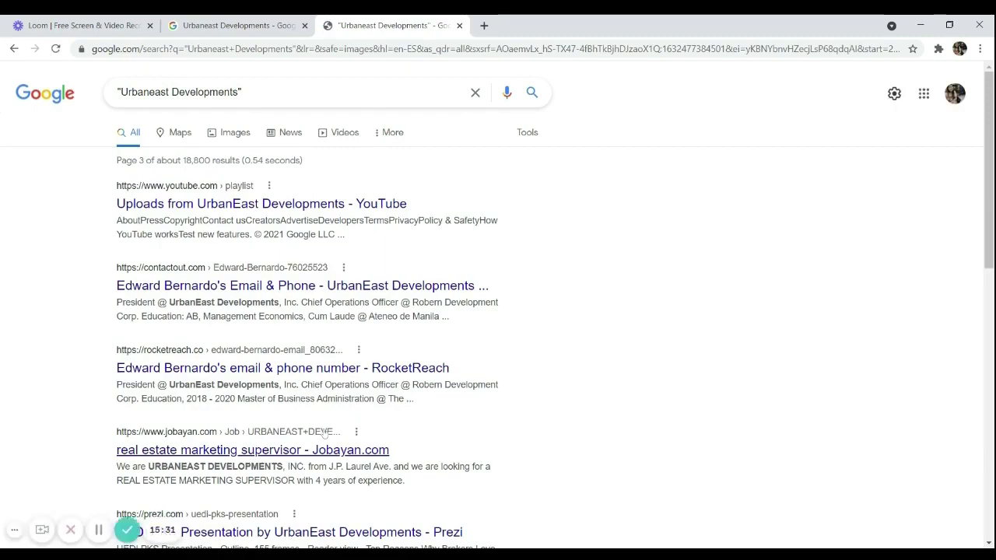
scroll(326, 428, "down", 15)
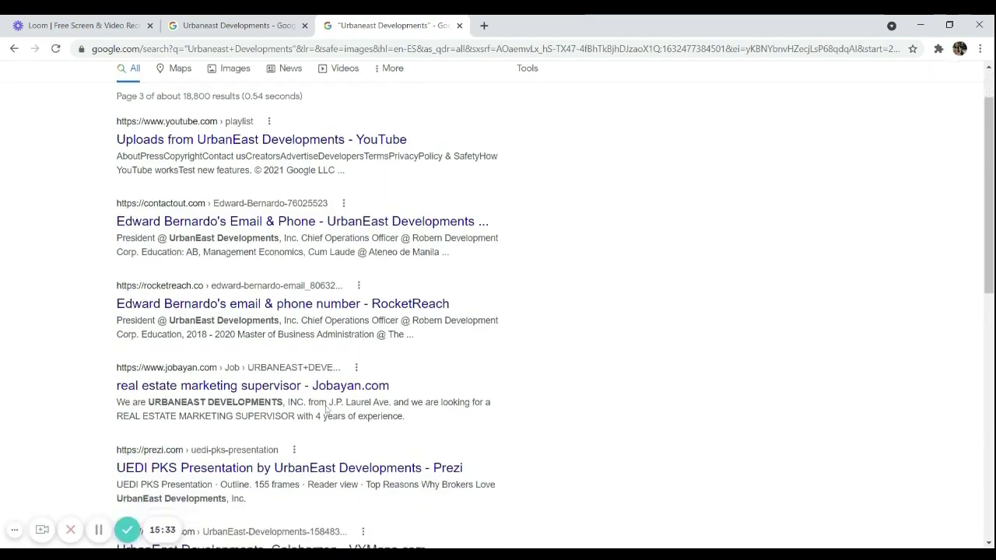
left_click(347, 438)
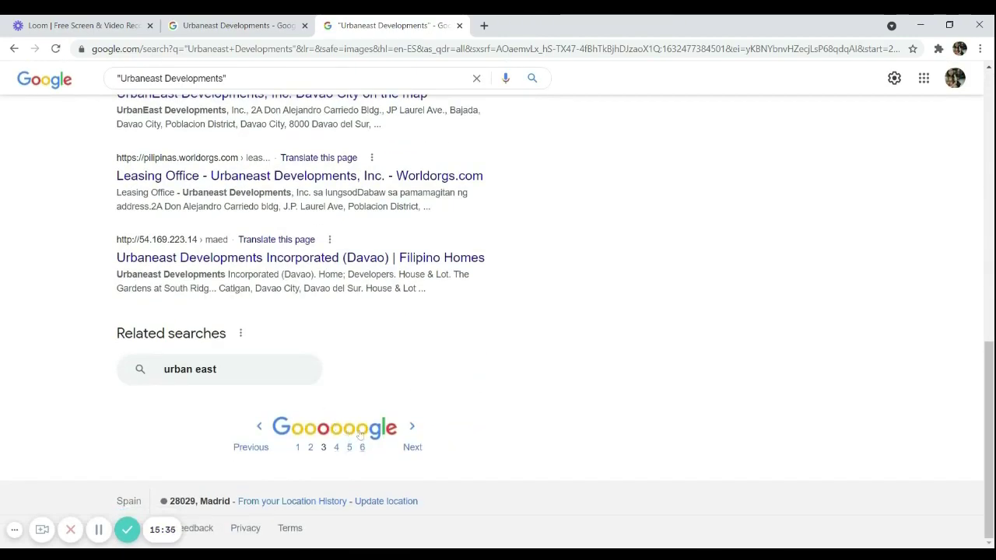
- Review the first page of exact-phrase results and highlight the exact-phrase entry in the Advanced Search form
scroll(325, 359, "down", 1)
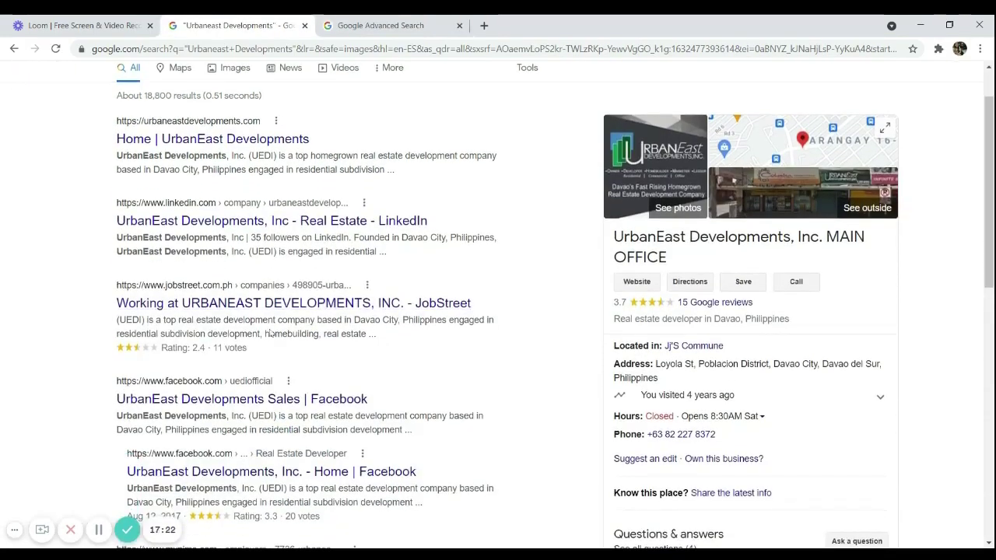
scroll(159, 172, "up", 2)
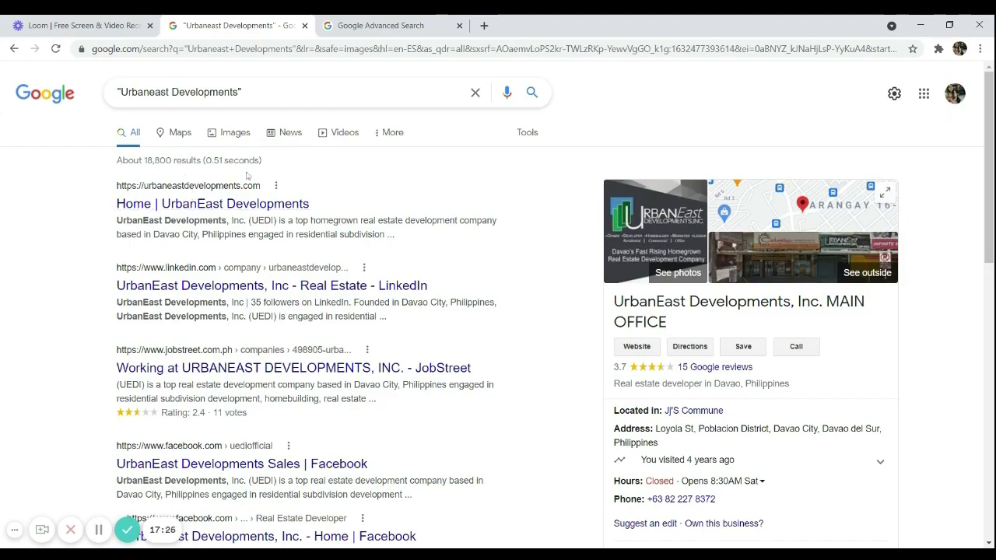
left_click(352, 23)
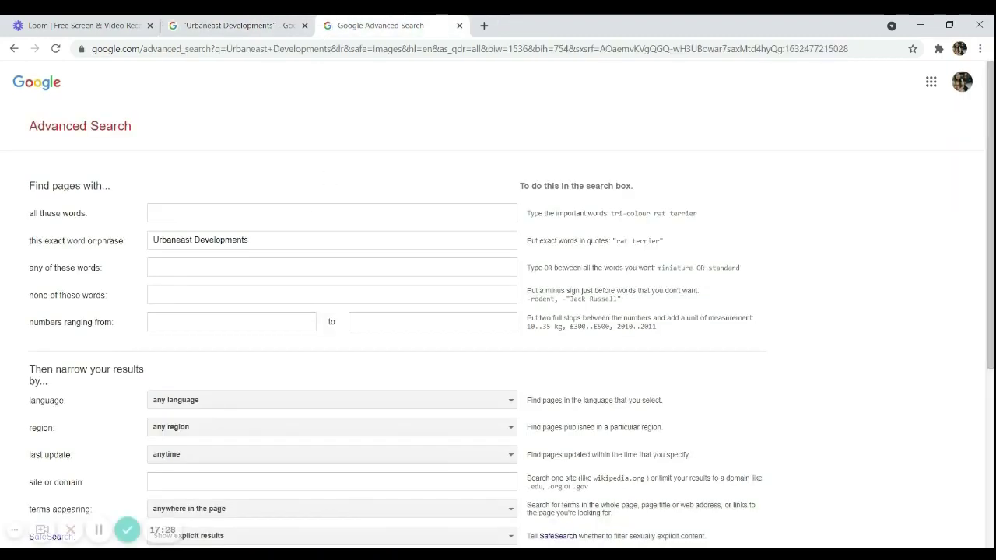
left_click_drag(249, 240, 152, 239)
left_click(152, 239)
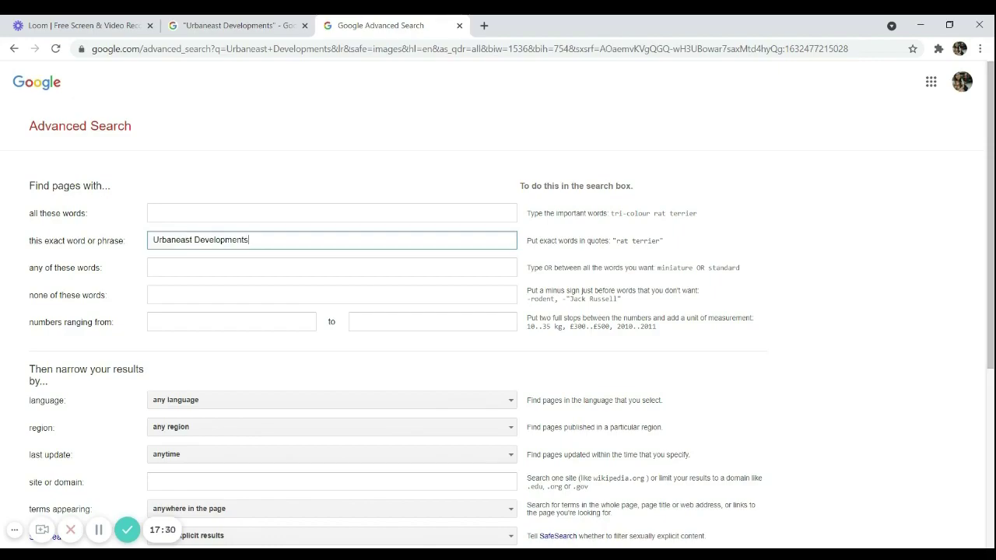
- Open a blank browser tab and examine the Advanced Search hint about putting exact words in quotes
left_click(484, 26)
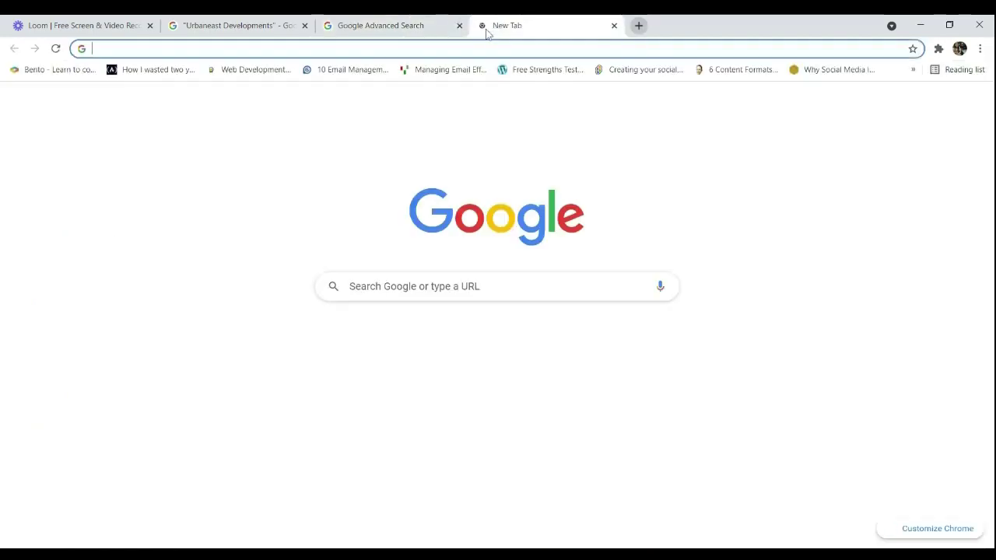
left_click(423, 28)
left_click_drag(538, 241, 611, 242)
left_click(678, 247)
left_click(674, 242)
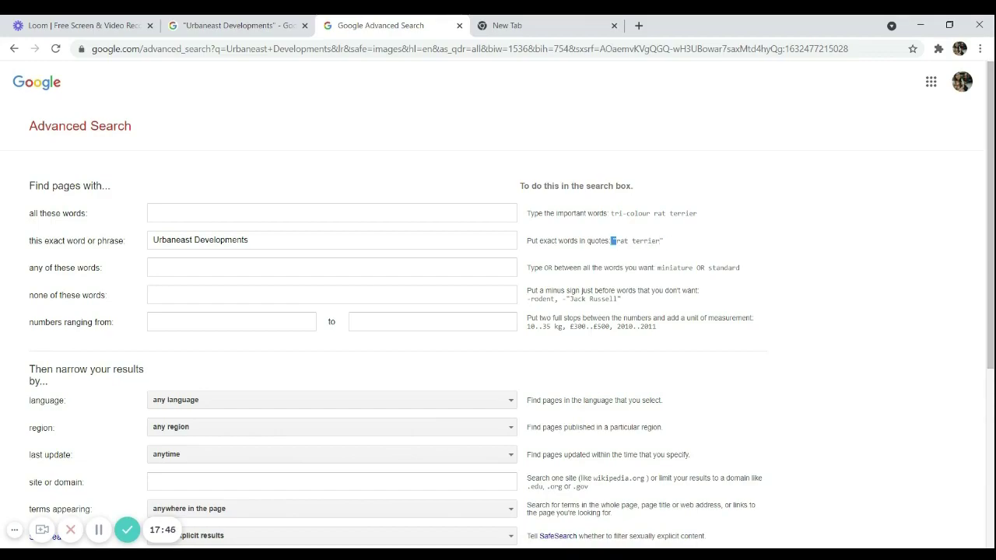
- Highlight the quoted Urbaneast Developments query in the results search box and compare it with the exact-phrase entry in the Advanced Search form
left_click(641, 251)
left_click(226, 20)
left_click(242, 92)
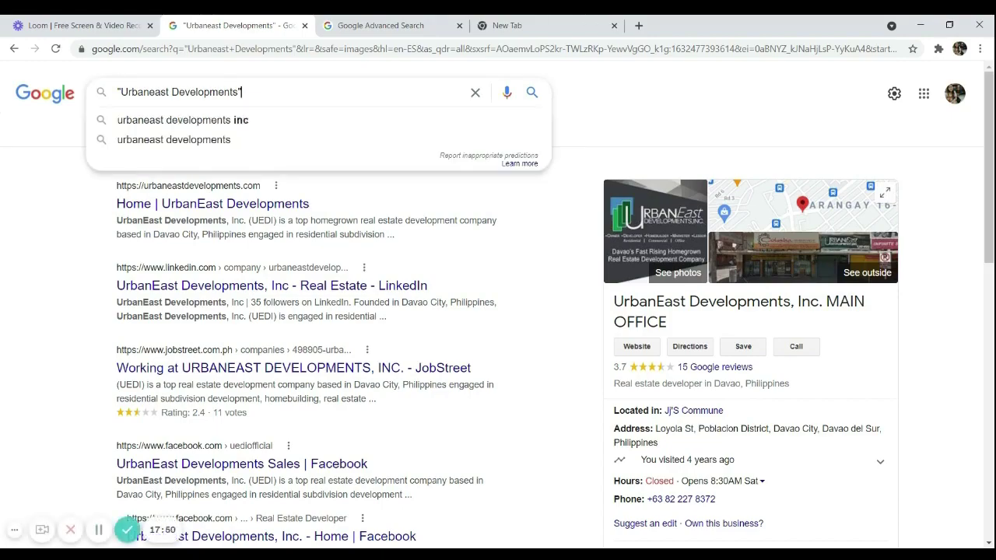
left_click_drag(243, 92, 237, 92)
left_click(119, 92)
left_click_drag(119, 92, 242, 92)
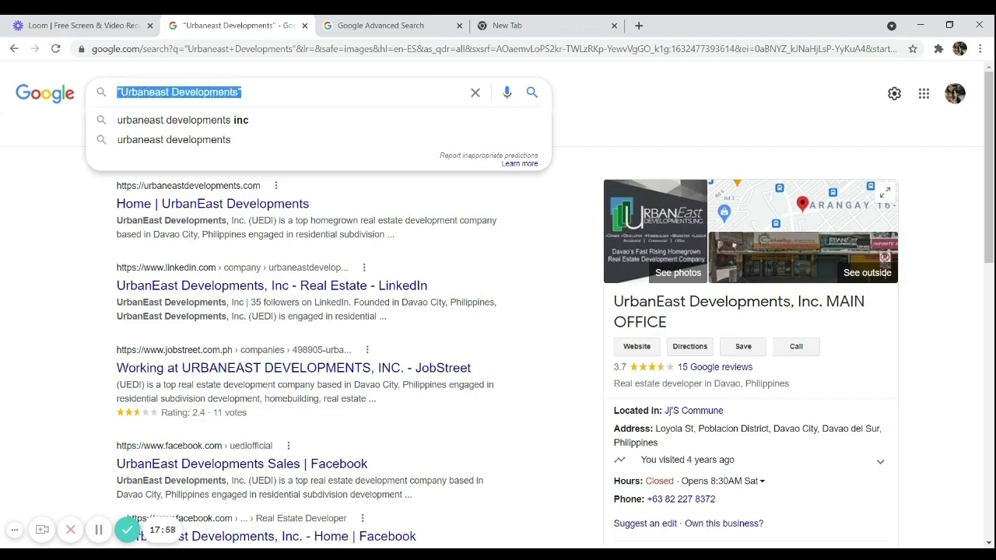
left_click(366, 25)
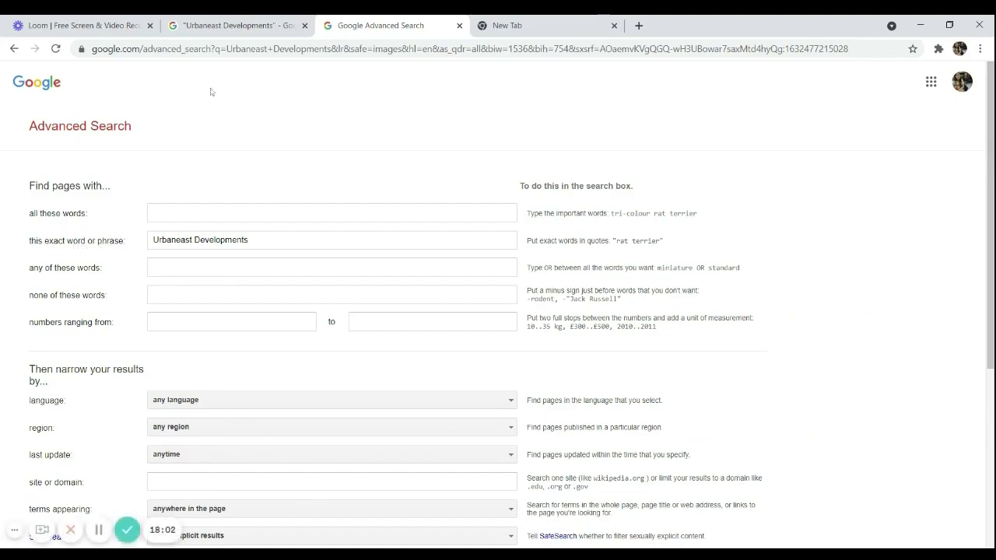
left_click(226, 25)
left_click(354, 21)
- Clear the exact-phrase entry, enter "medical or healthcare" as the any-of-these-words terms and run the Advanced Search
left_click_drag(252, 240, 140, 237)
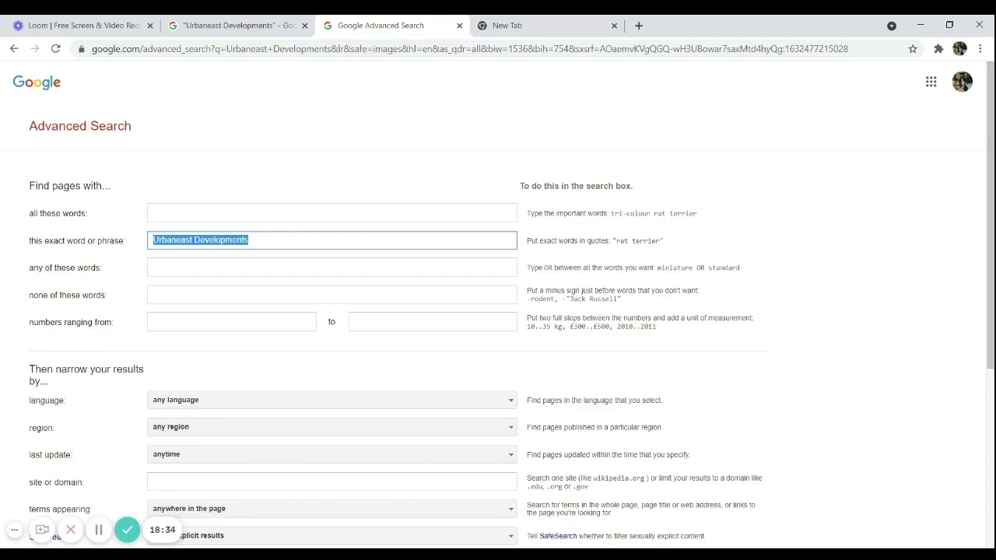
key("BackSpace")
left_click(153, 267)
type("medical or healthcare")
left_click(153, 212)
left_click(234, 267)
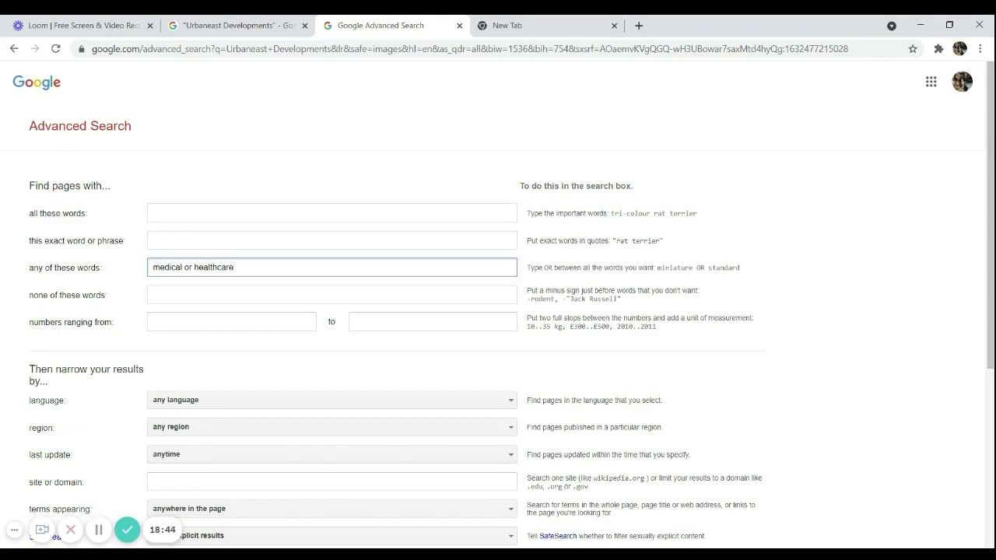
key("Return")
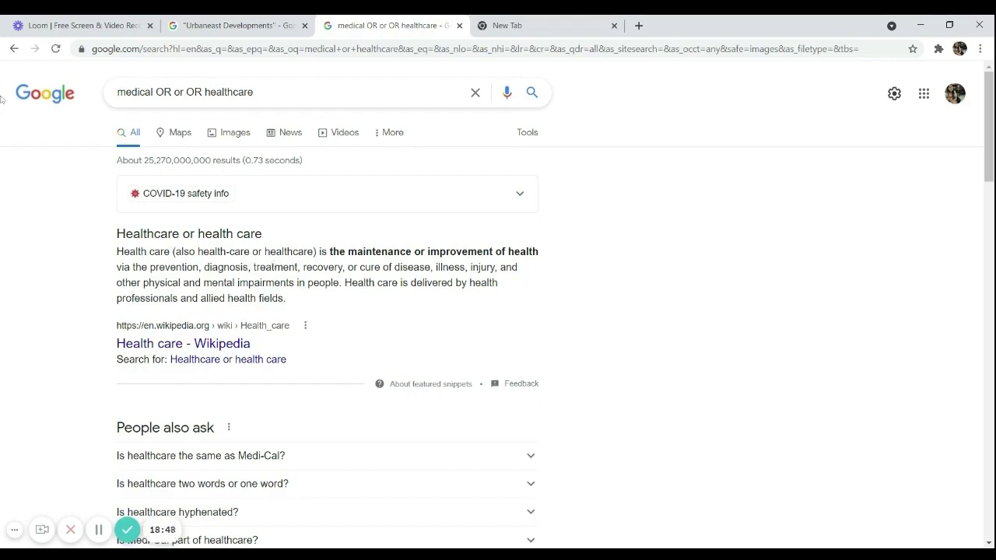
- Return to the Advanced Search form, remove "or" from the any-of-these-words entry and run the search for medical healthcare
left_click(14, 49)
left_click(197, 267)
key("BackSpace")
key("BackSpace")
key("BackSpace")
key("Return")
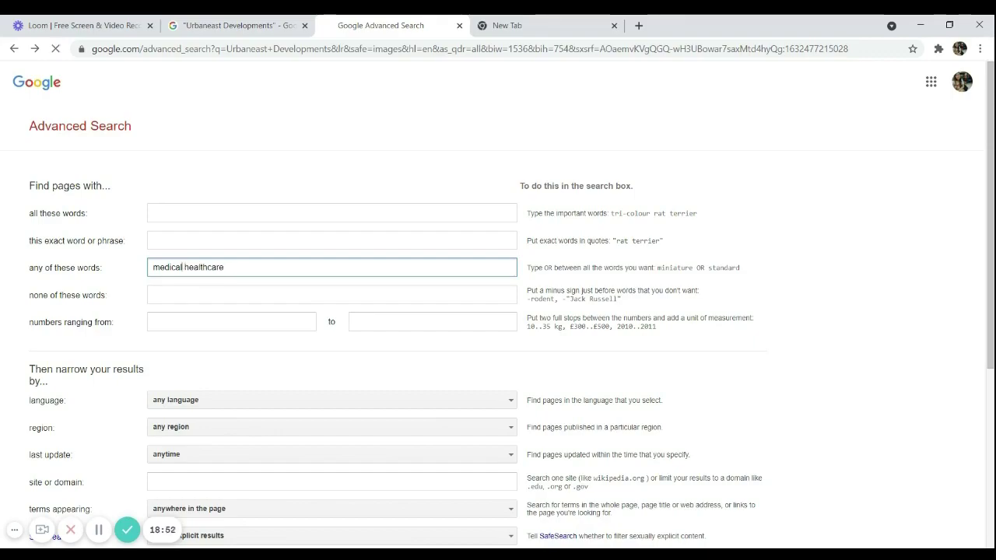
- Review the medical OR healthcare results, checking which of the two words each listing contains
scroll(245, 329, "down", 3)
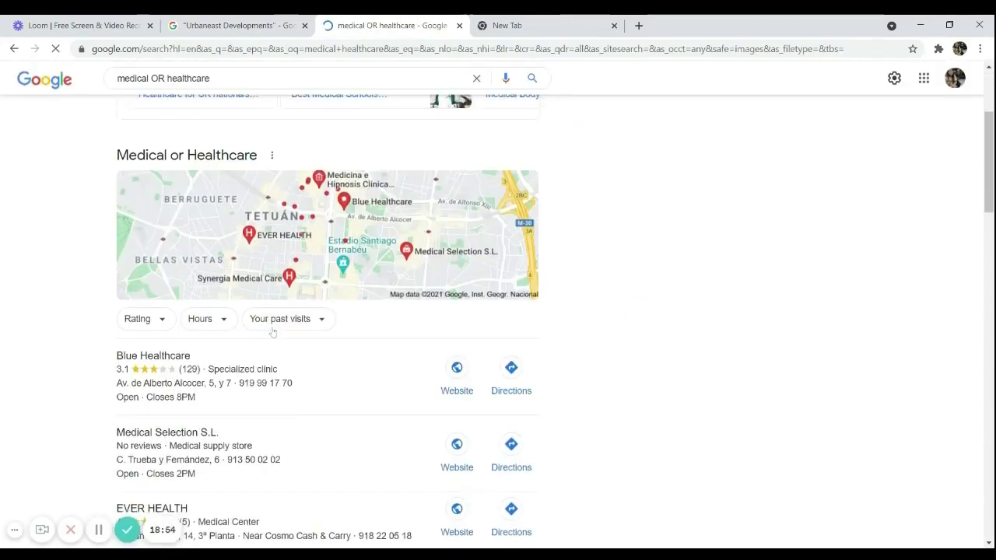
scroll(272, 330, "down", 3)
scroll(272, 329, "down", 3)
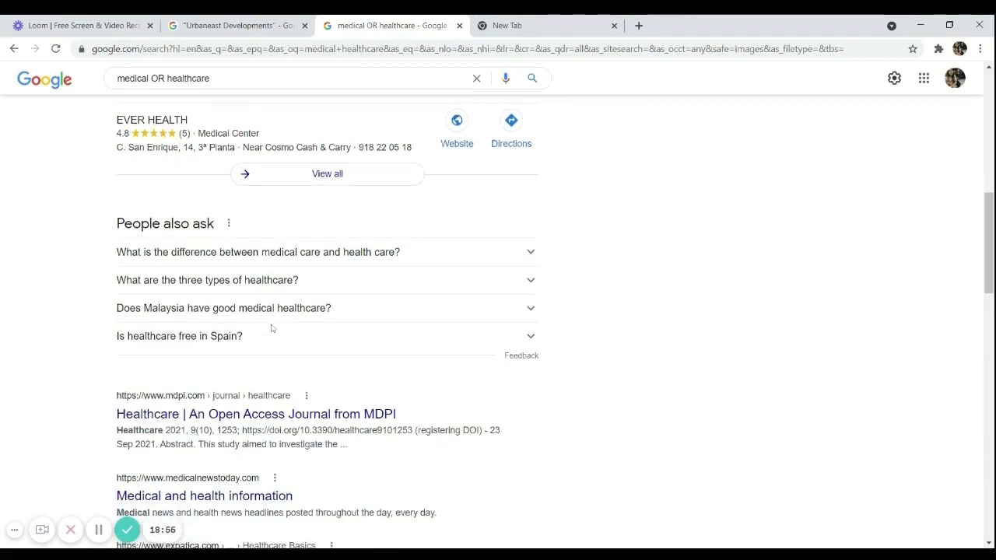
scroll(268, 329, "down", 3)
scroll(220, 262, "down", 3)
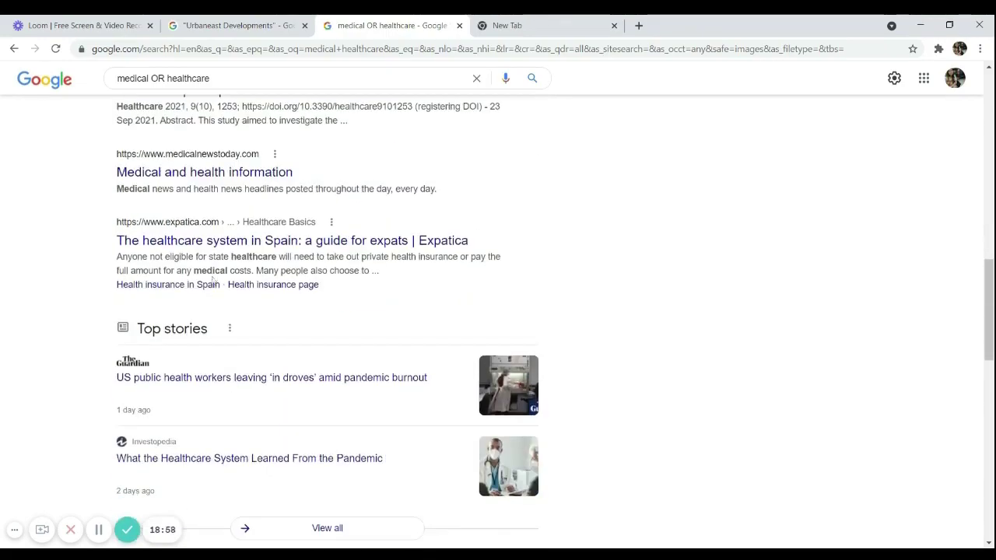
scroll(220, 261, "up", 3)
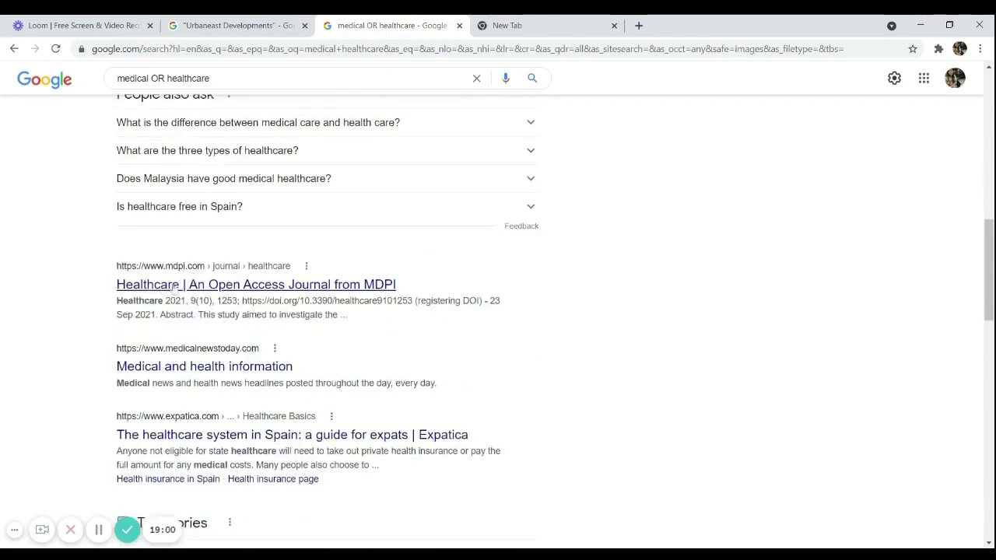
scroll(100, 350, "down", 1)
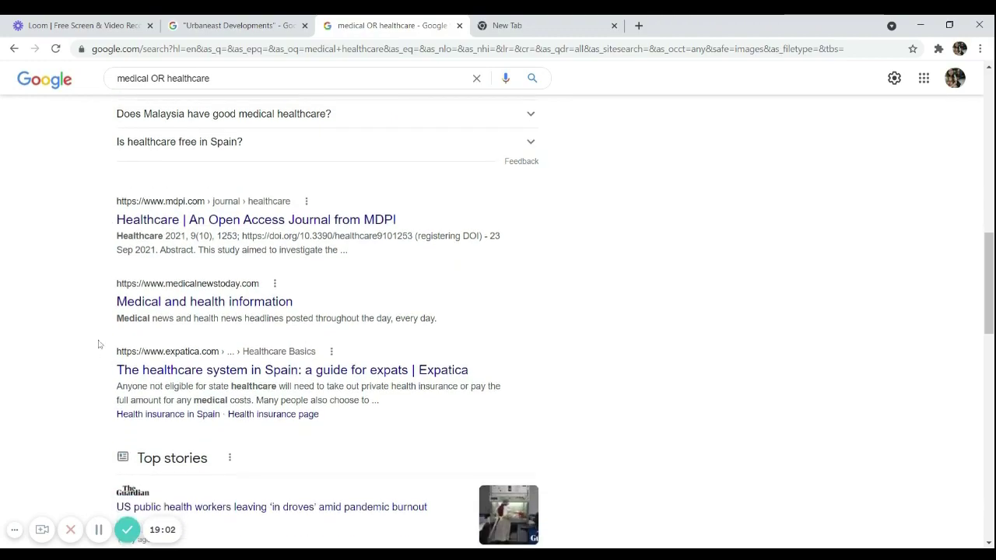
scroll(196, 336, "down", 7)
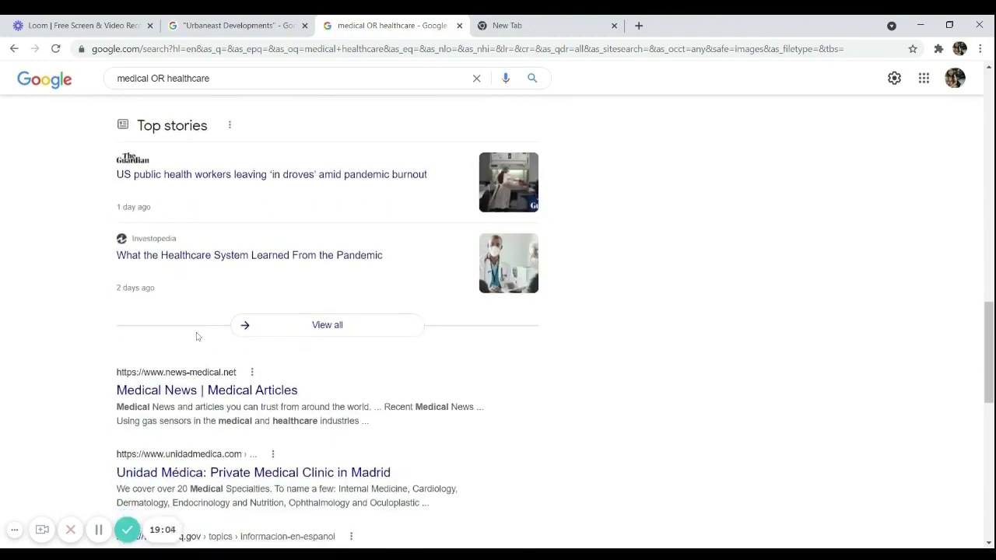
scroll(141, 220, "down", 2)
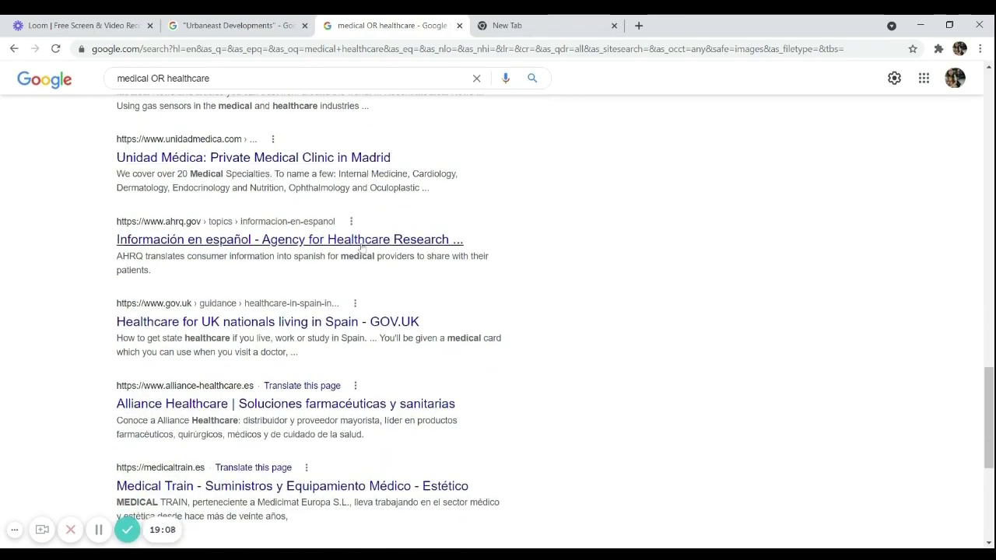
scroll(160, 134, "down", 3)
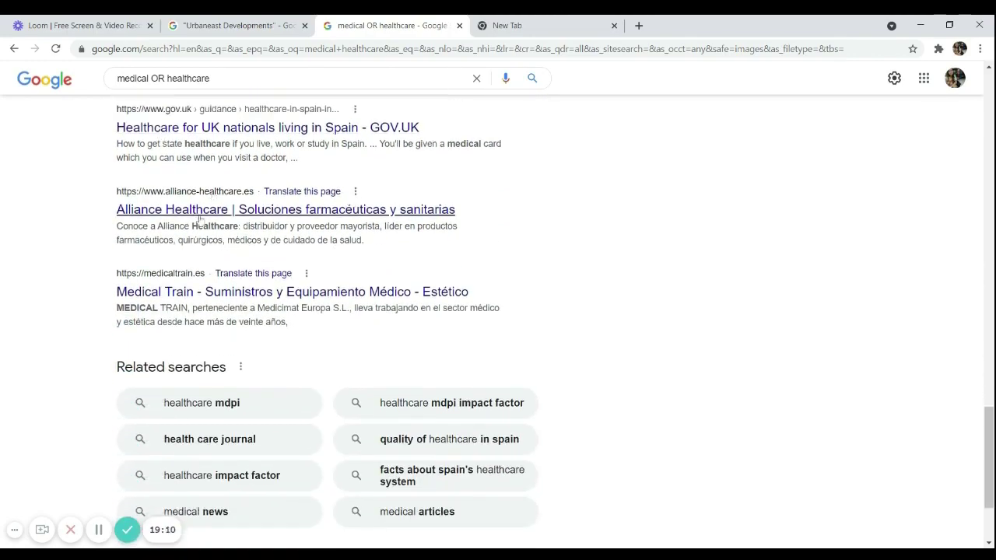
scroll(204, 291, "up", 6)
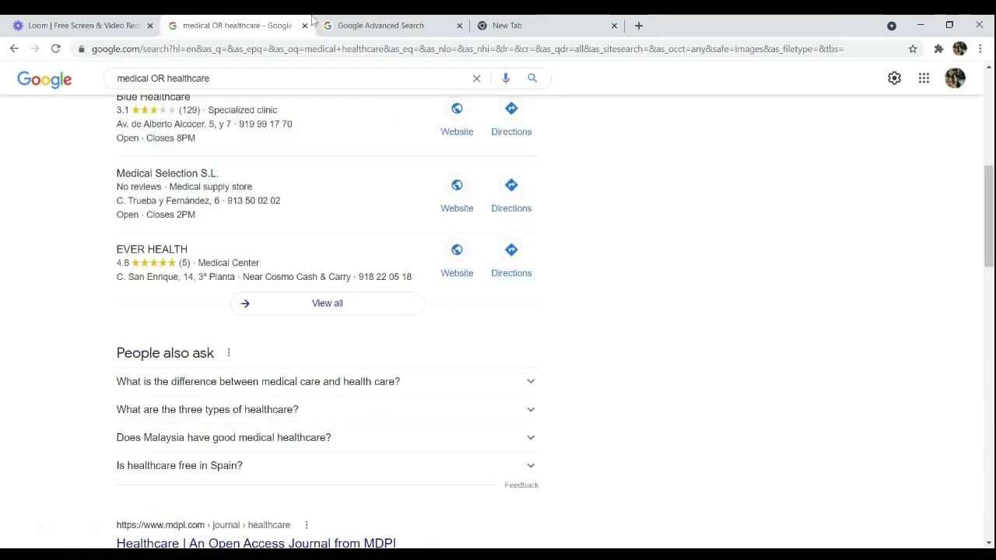
scroll(323, 193, "up", 7)
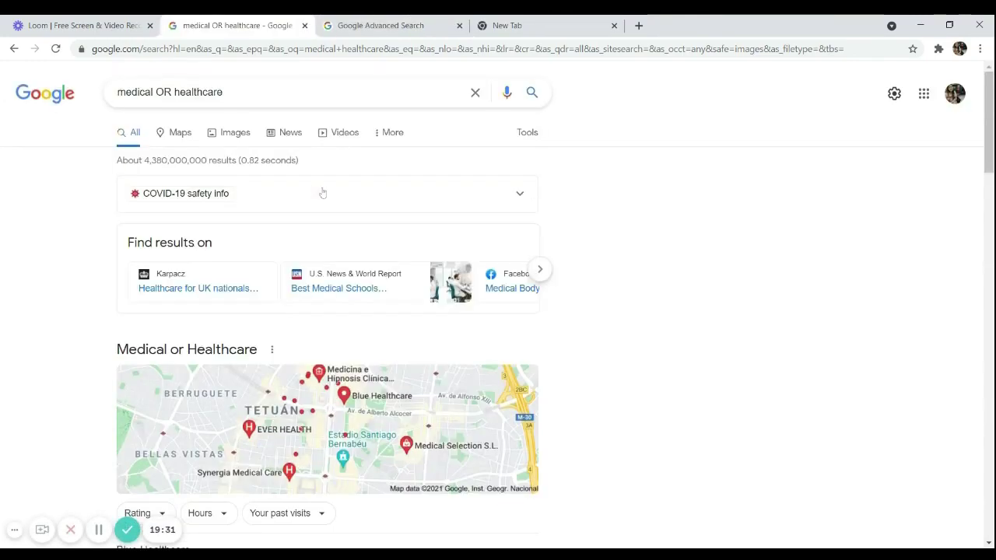
- Compare the OR operator in the results query with the any-of-these-words entry in the Advanced Search form, highlighting both
left_click(366, 23)
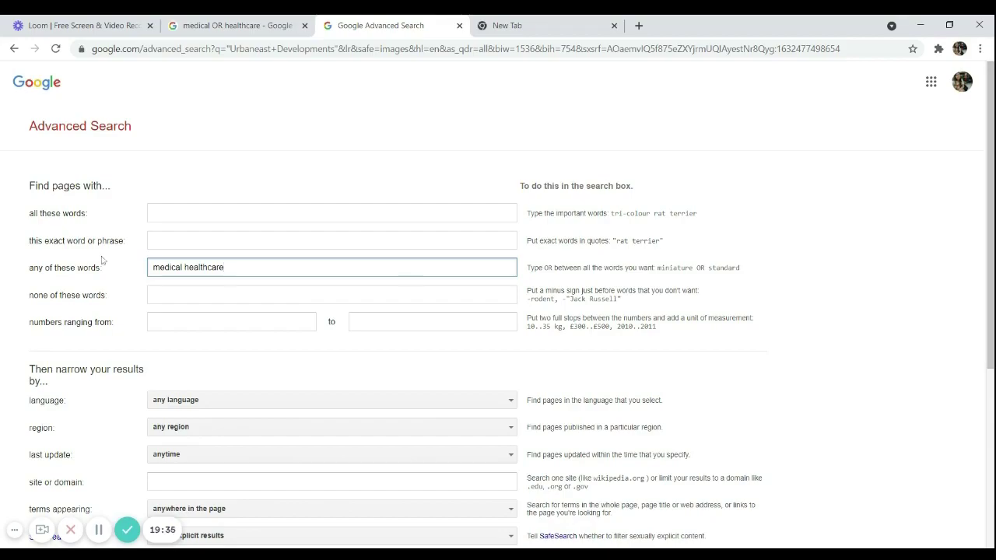
left_click(214, 24)
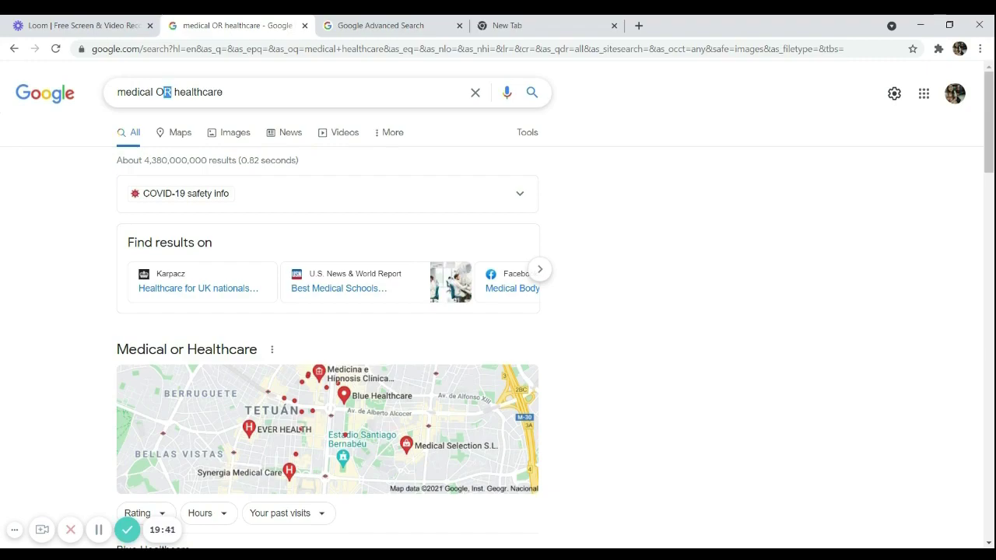
left_click(156, 92)
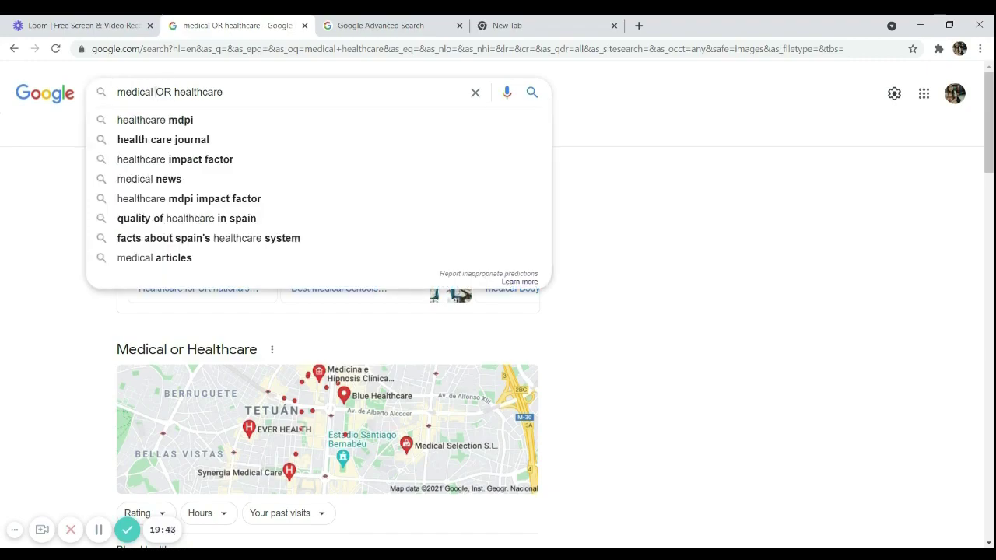
double_click(163, 92)
left_click(223, 92)
left_click(48, 198)
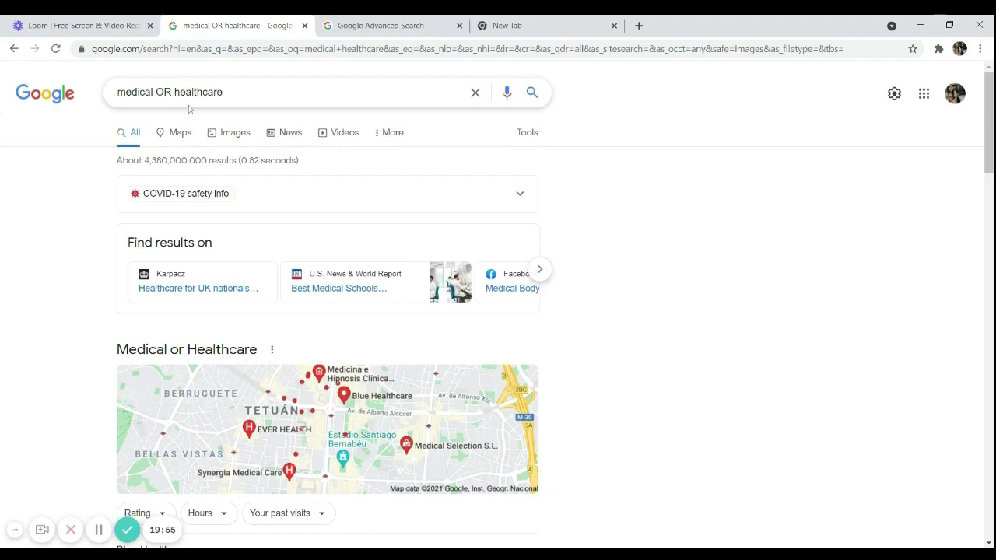
left_click(380, 25)
left_click_drag(224, 267, 165, 267)
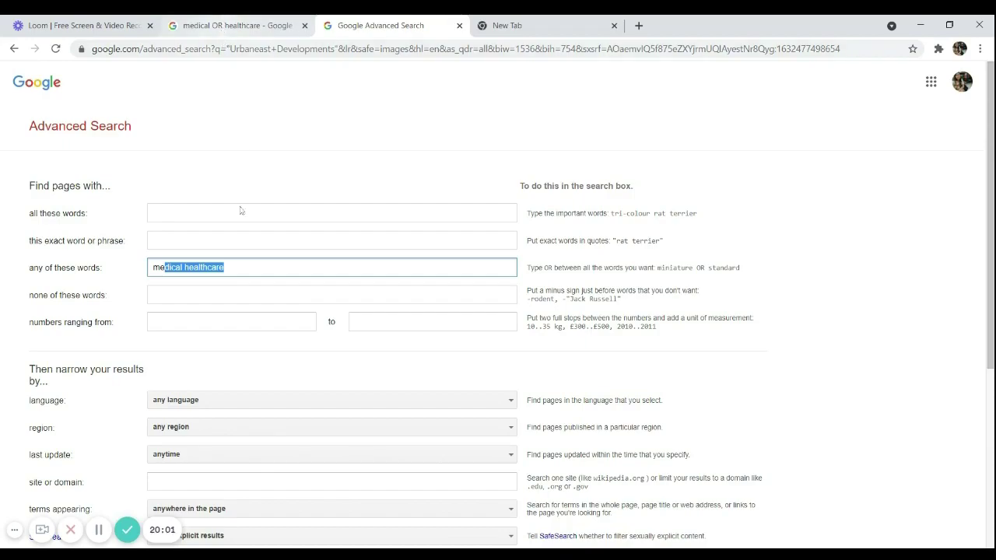
left_click_drag(230, 267, 125, 273)
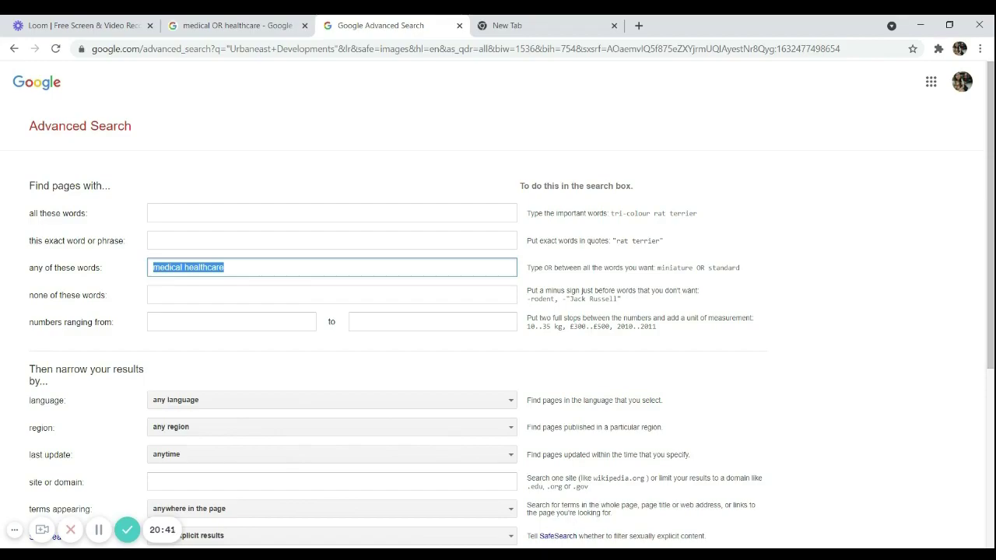
- Enter "best medical books" as the all-these-words terms in the Advanced Search form
left_click(332, 213)
type("medical books")
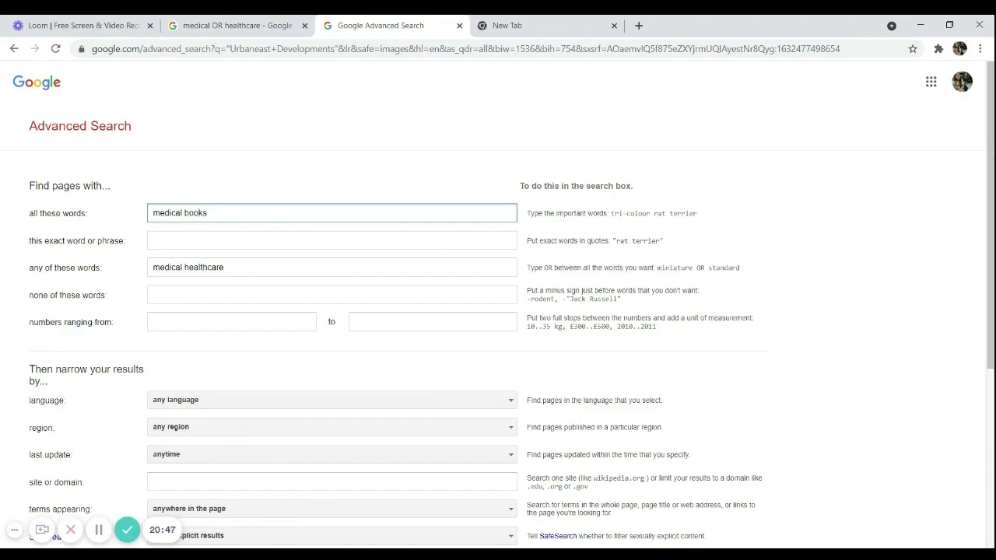
left_click(153, 213)
type("best")
- Try "amazon" as the excluded word, and clear both that entry and the any-of-these-words entry
left_click(311, 267)
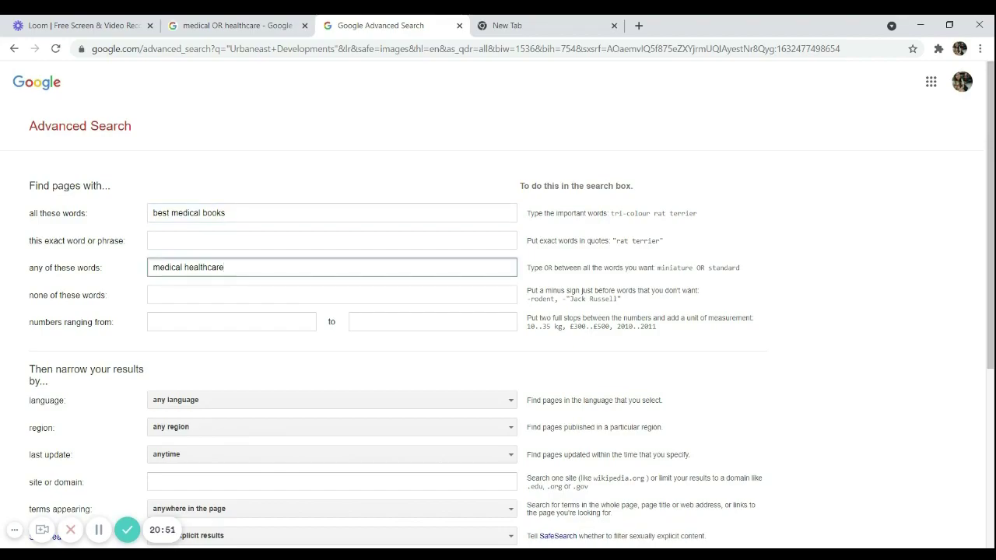
type("amazon")
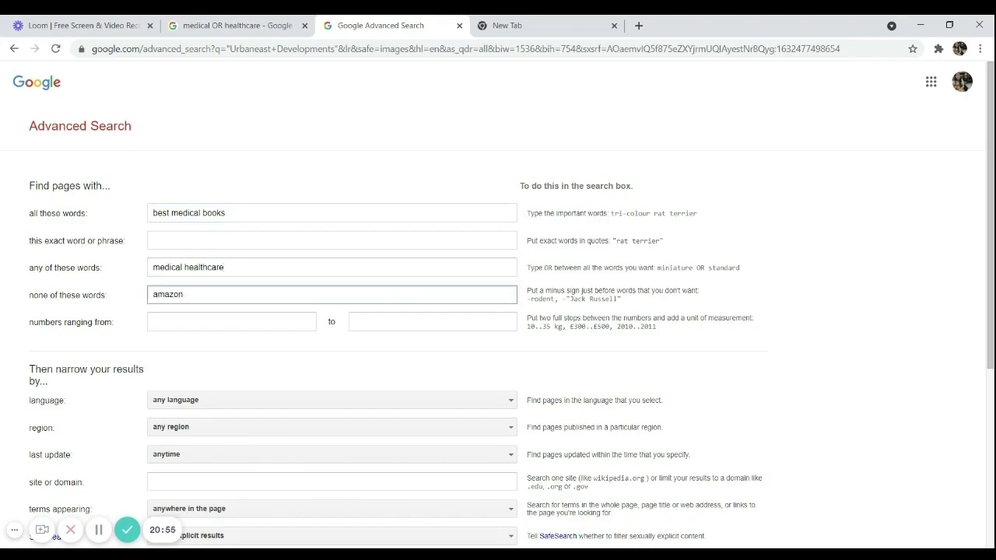
key("ctrl+BackSpace")
key("shift+Tab")
key("BackSpace")
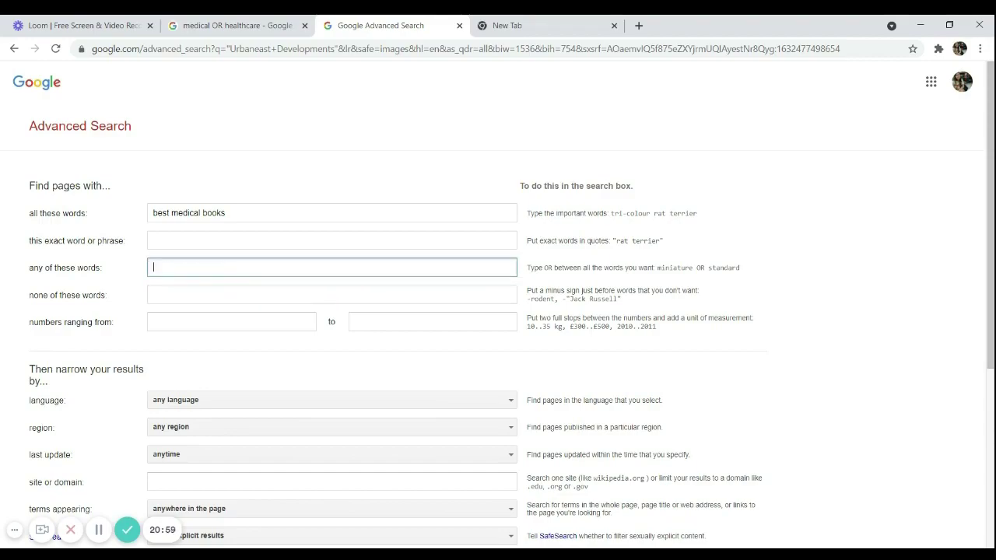
- Run the Advanced Search with only the all-these-words terms filled in
scroll(278, 283, "down", 3)
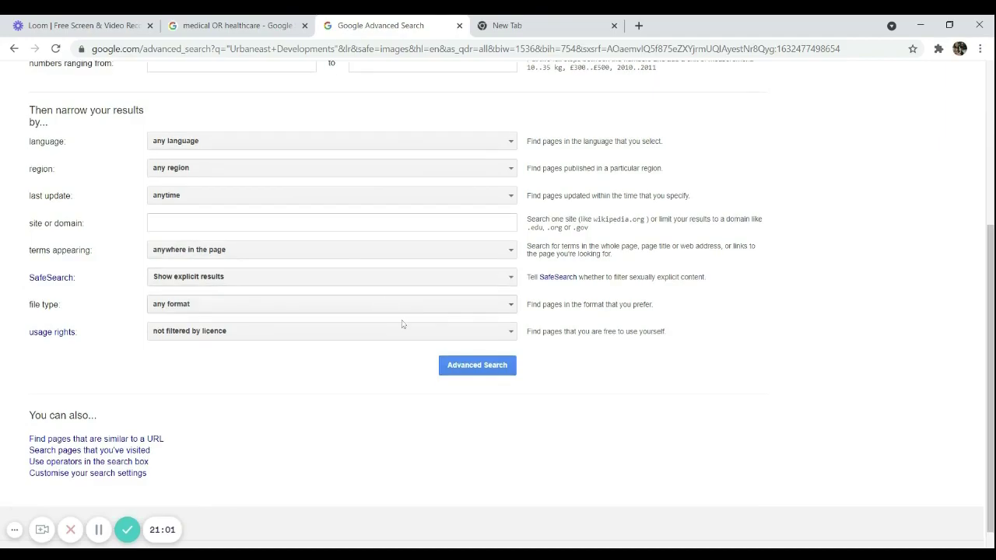
scroll(384, 305, "up", 2)
left_click(475, 494)
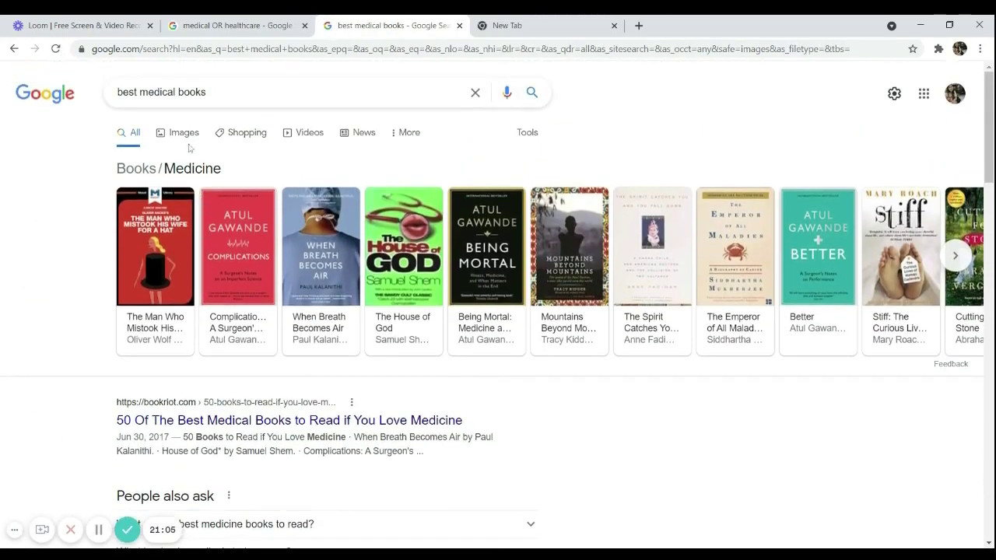
- Review the best medical books results, looking for listings that come from Amazon
scroll(264, 295, "down", 4)
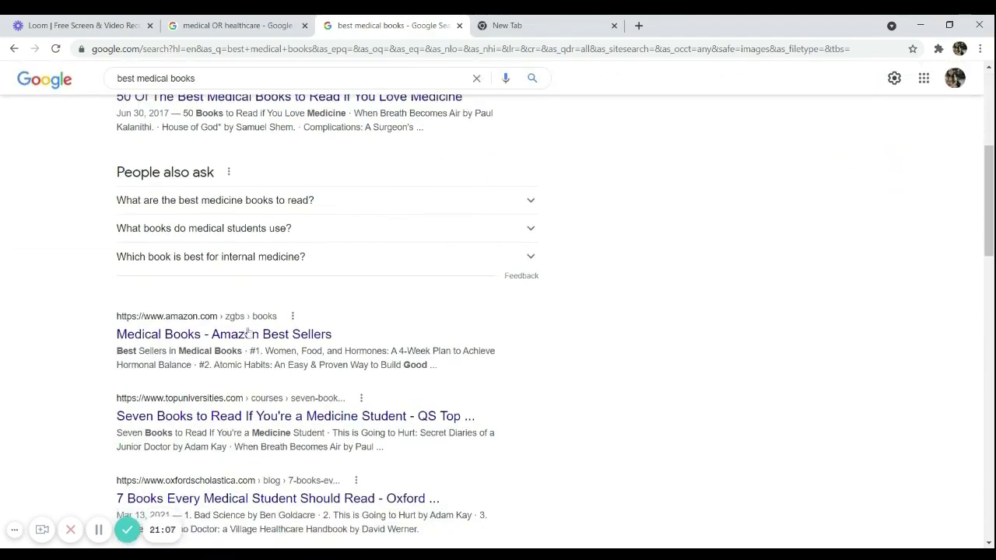
scroll(225, 343, "down", 1)
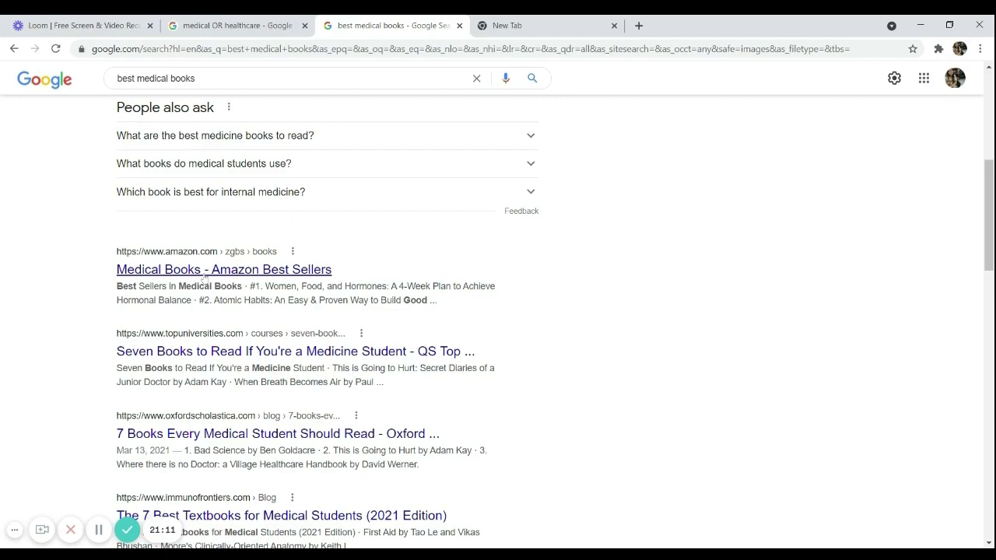
scroll(202, 276, "down", 4)
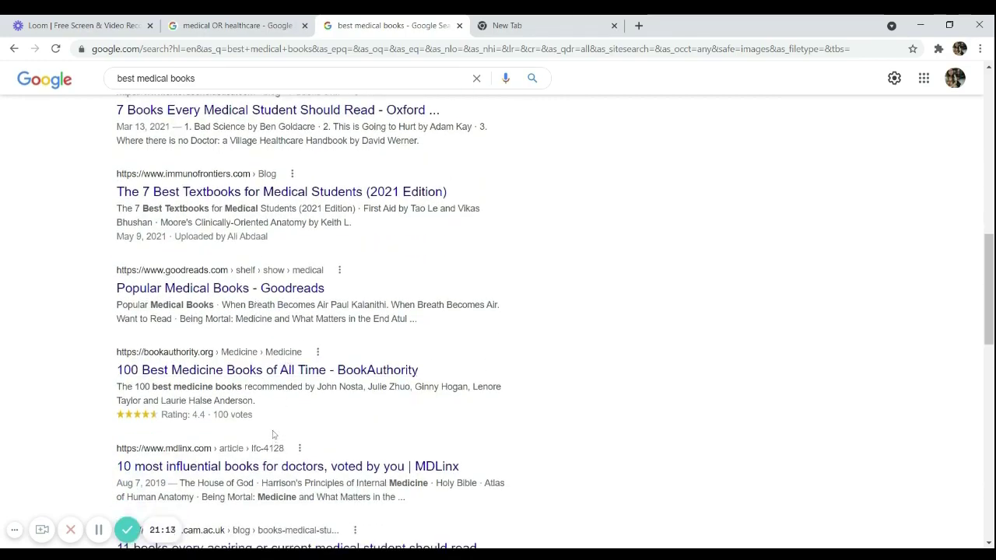
scroll(284, 440, "up", 10)
left_click(509, 25)
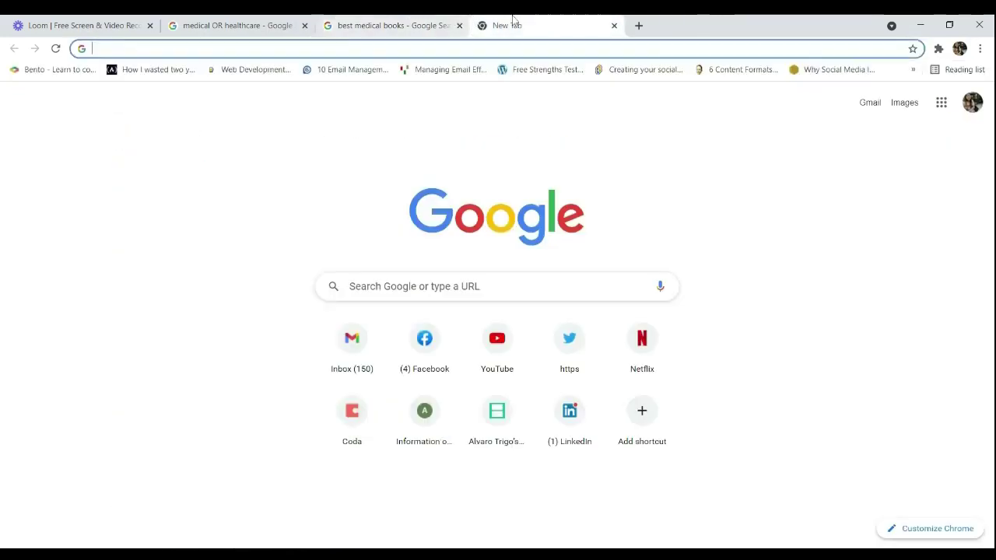
left_click(432, 25)
scroll(196, 410, "down", 1)
scroll(222, 140, "down", 6)
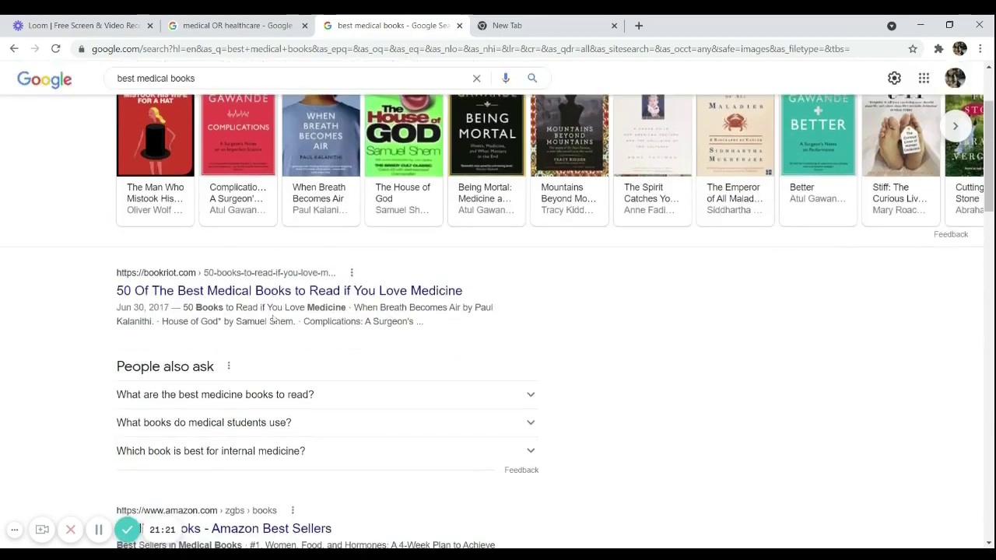
scroll(280, 331, "down", 4)
scroll(288, 340, "up", 10)
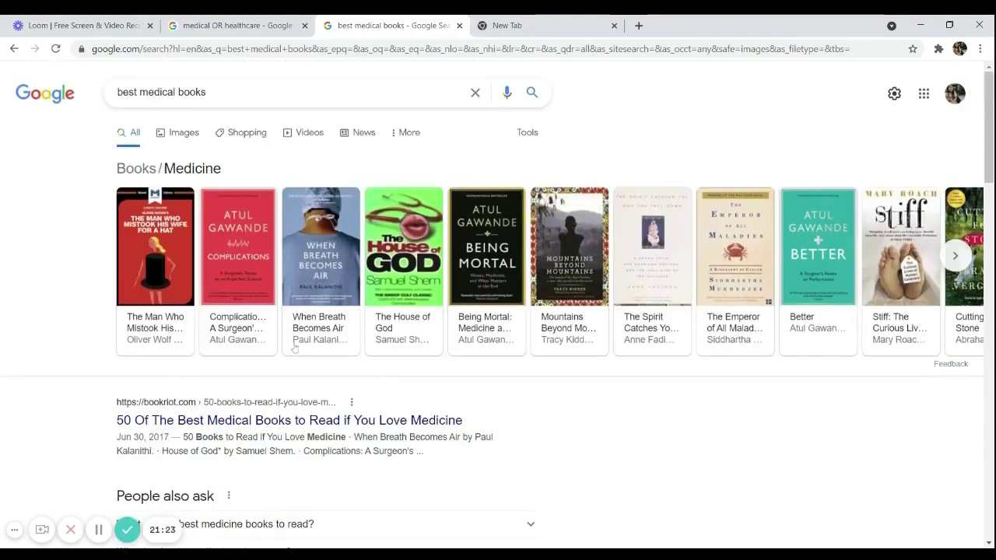
- Reopen Advanced Search for best medical books, exclude the words "amazon sale price", and run the search
scroll(294, 352, "down", 8)
scroll(293, 351, "up", 8)
left_click(894, 93)
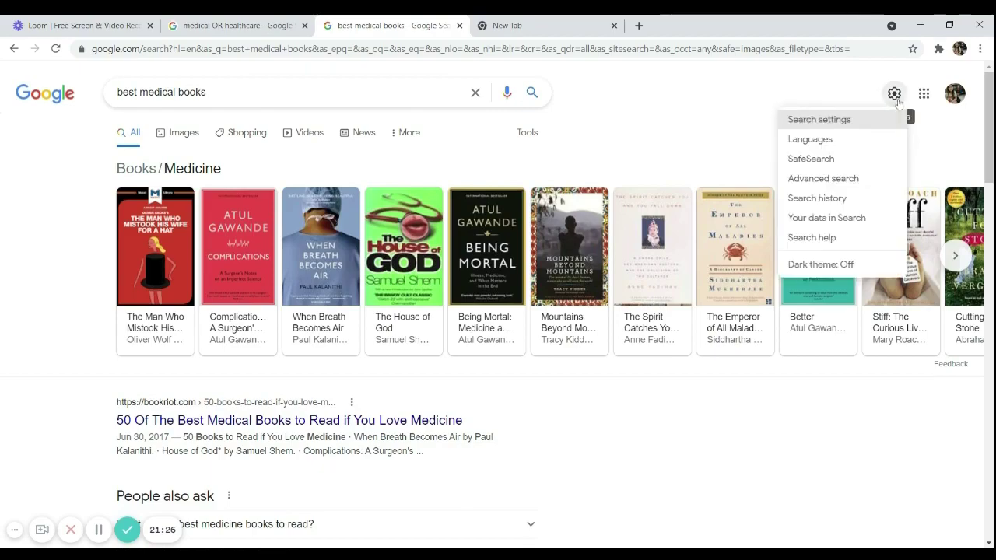
left_click(844, 184)
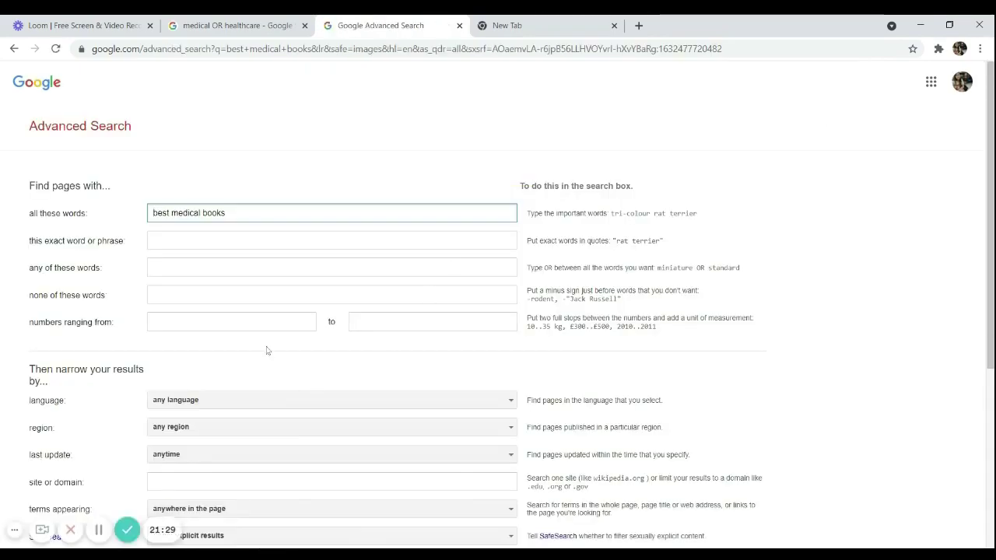
left_click(168, 294)
type("amazon ")
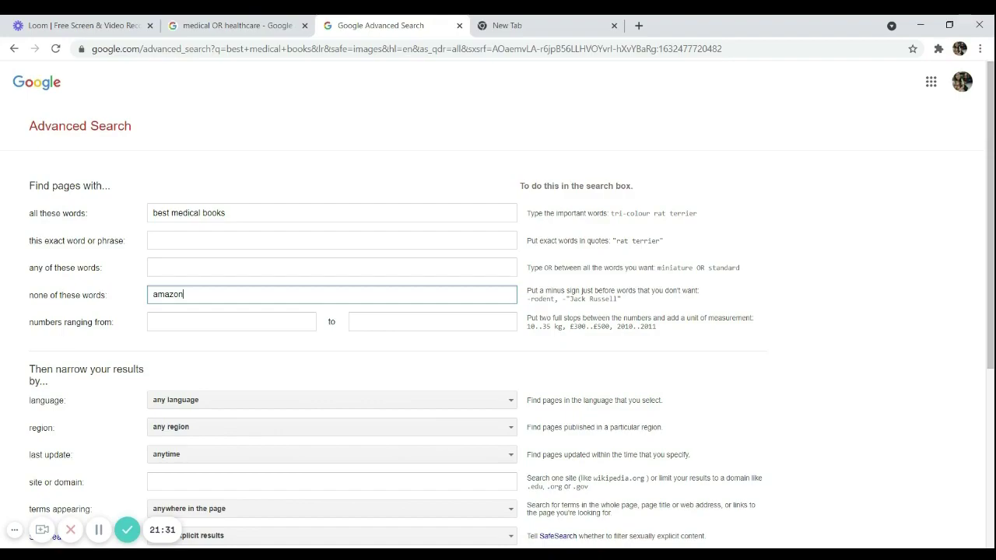
type("sale price")
scroll(498, 311, "down", 3)
left_click(460, 433)
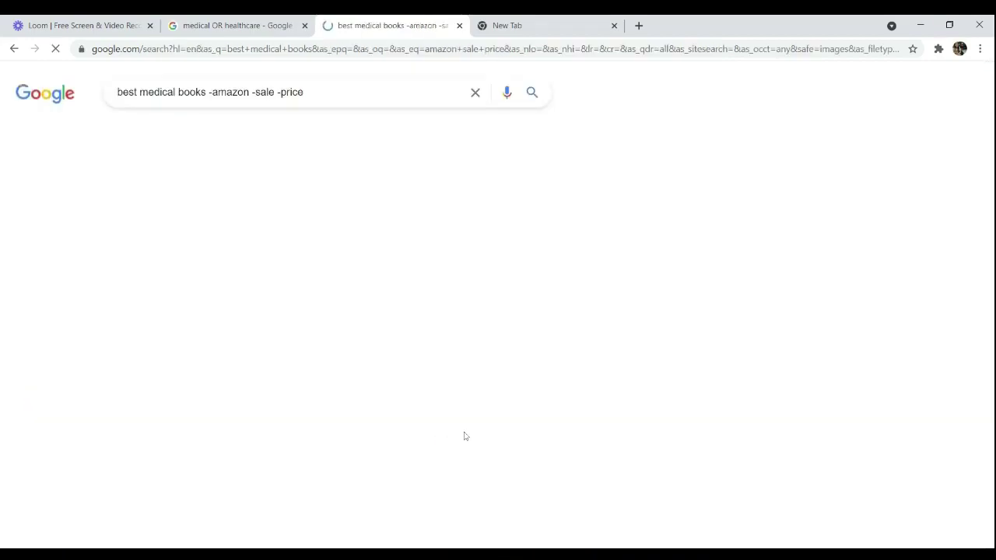
- Look through the filtered results, and search for "best medical books" without exclusions in the empty tab for comparison
scroll(312, 333, "down", 4)
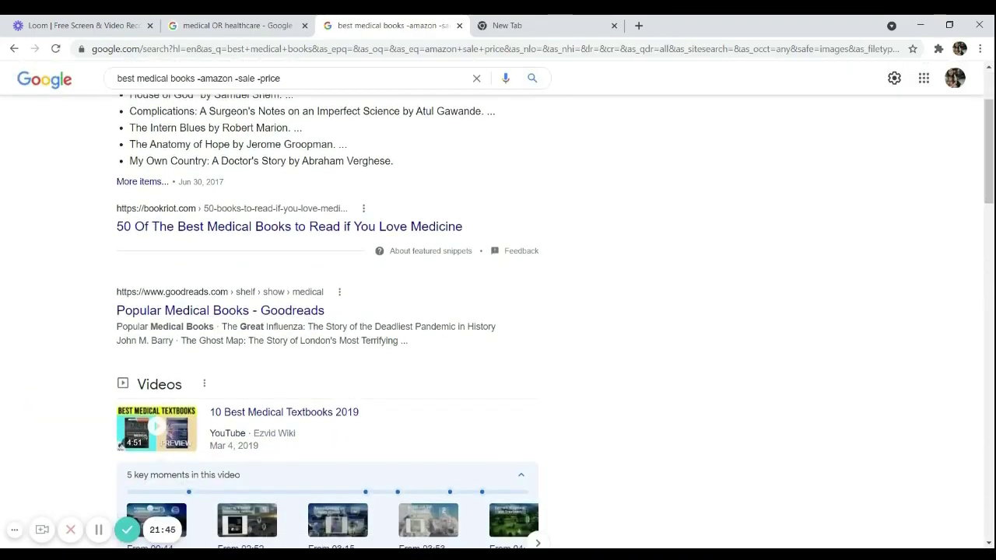
scroll(278, 291, "down", 2)
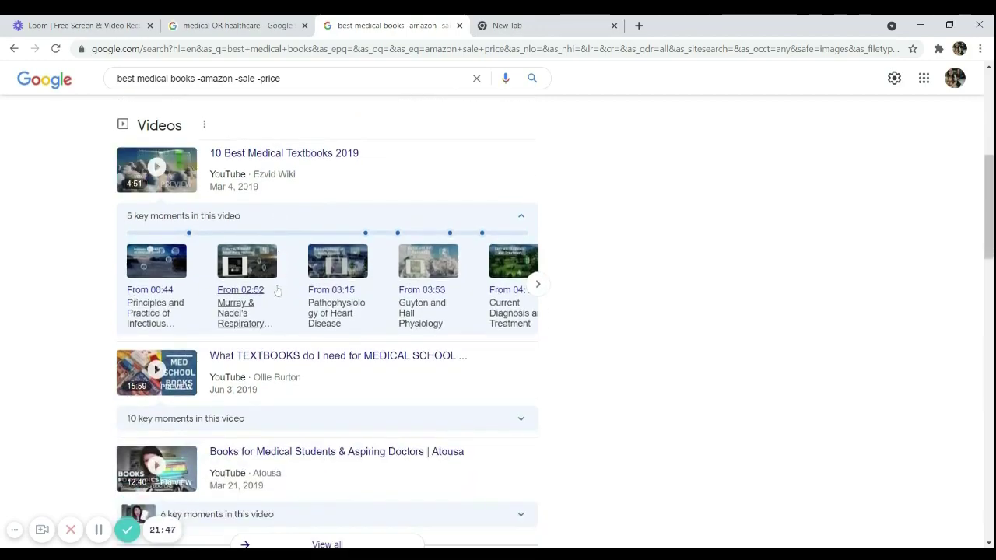
scroll(278, 292, "down", 5)
scroll(278, 290, "up", 10)
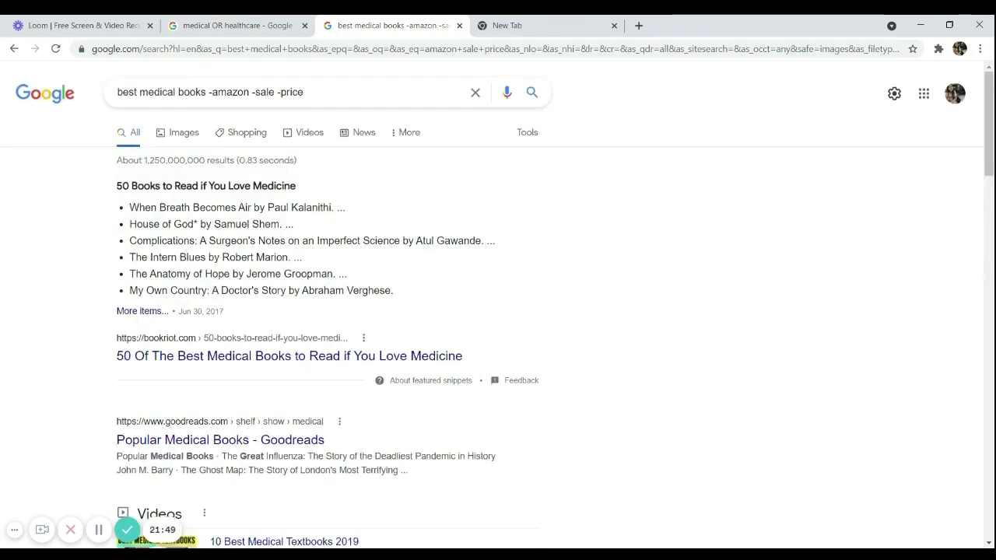
left_click(527, 32)
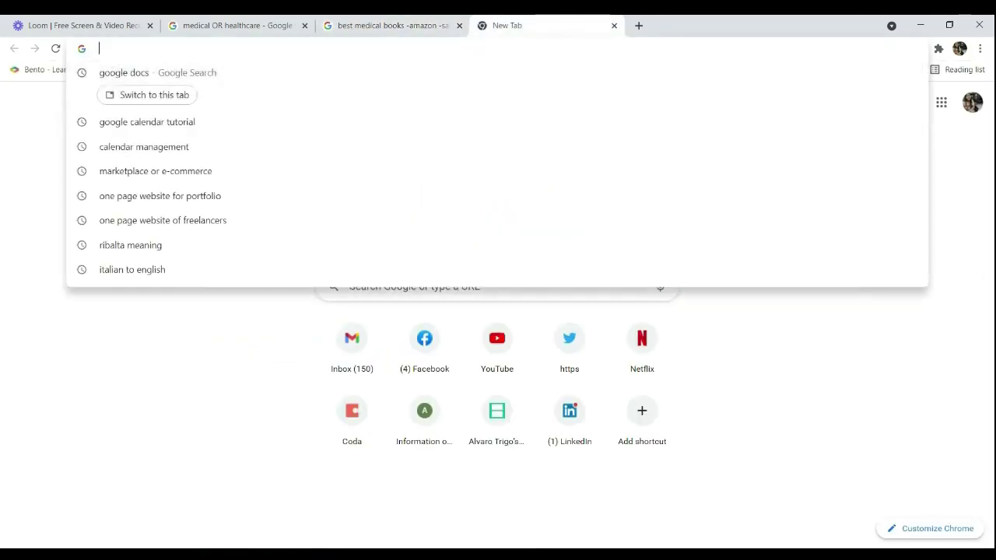
type("best medical books")
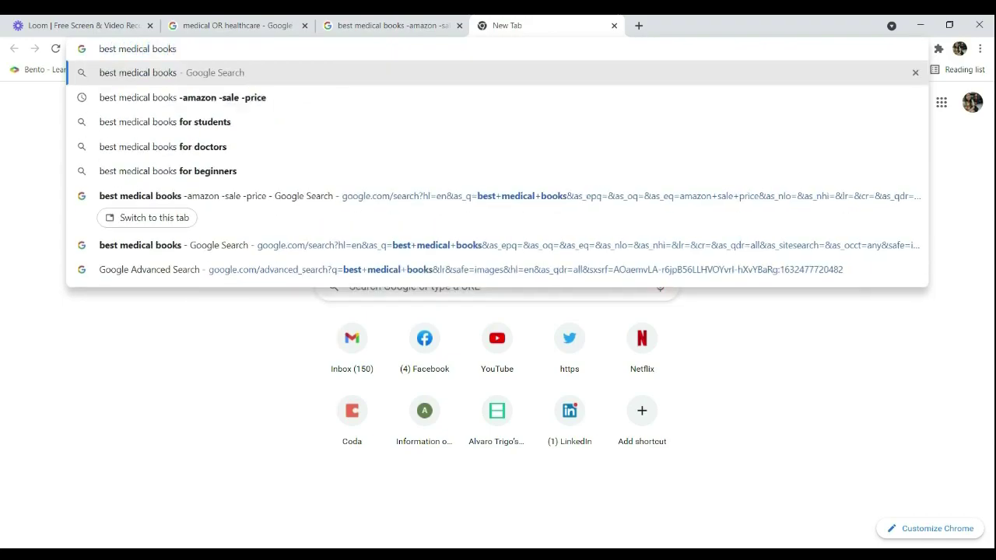
key("Return")
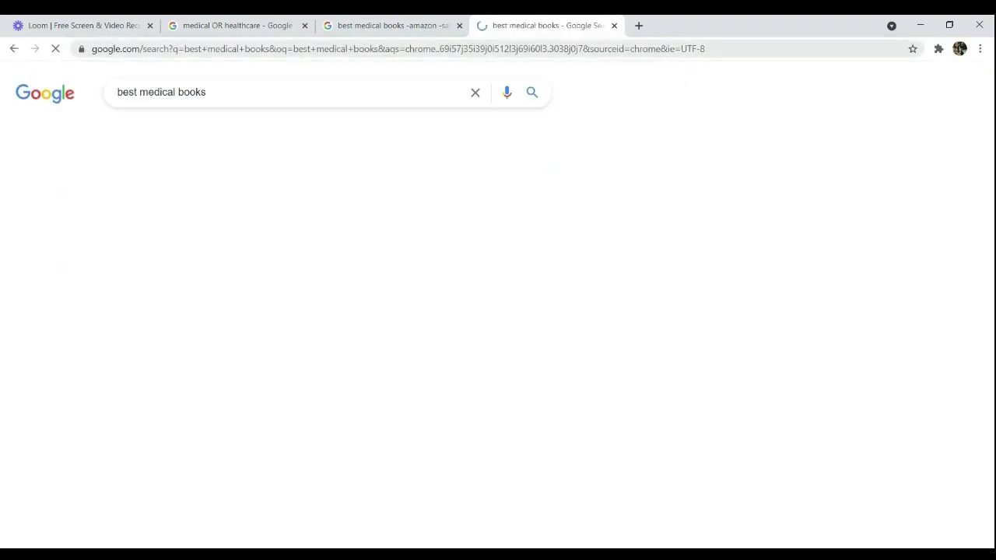
scroll(308, 211, "down", 3)
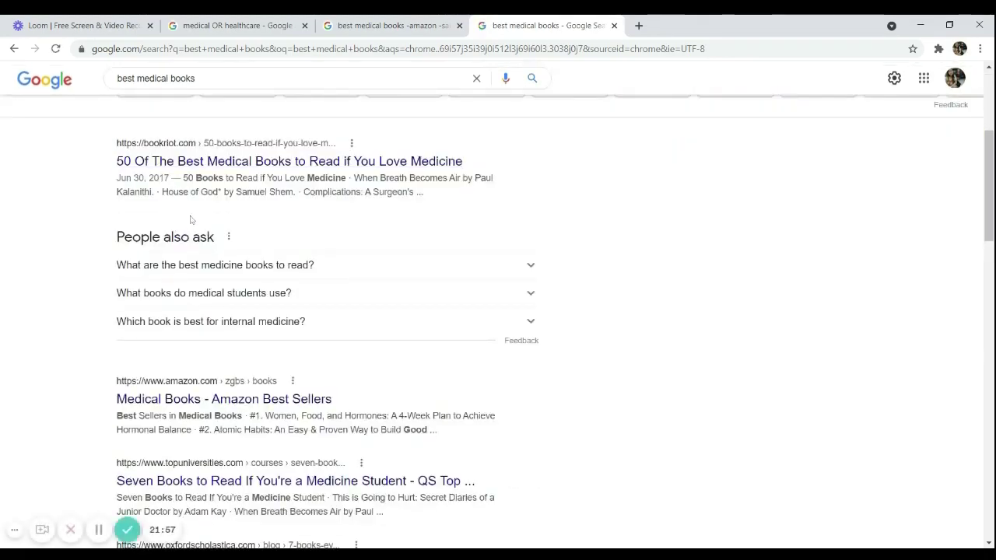
scroll(244, 200, "down", 3)
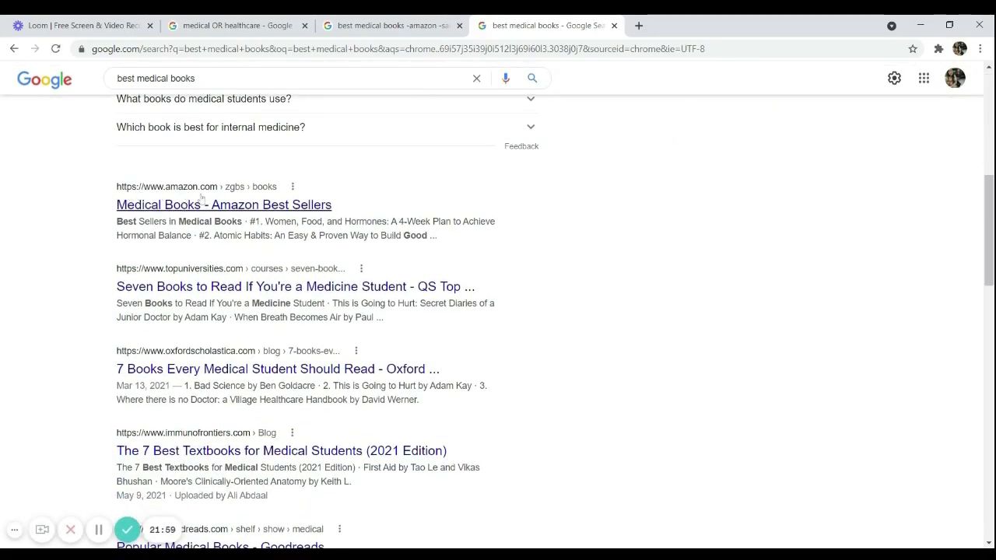
- Compare the filtered results with the unfiltered ones, checking whether any listings come from Amazon
left_click(387, 21)
scroll(259, 284, "down", 3)
scroll(260, 284, "up", 1)
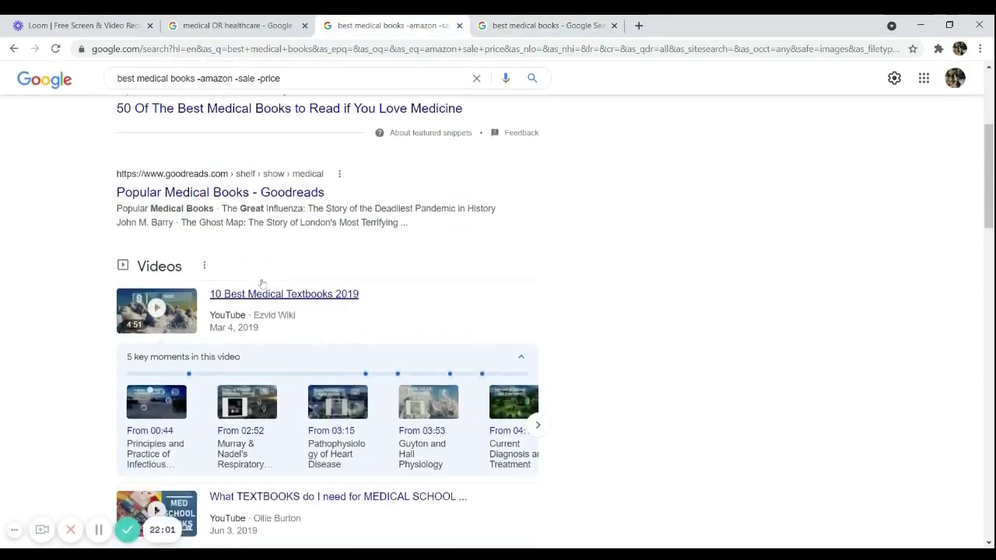
scroll(259, 284, "down", 6)
scroll(259, 284, "down", 1)
scroll(259, 284, "up", 4)
scroll(259, 284, "down", 4)
scroll(253, 272, "down", 1)
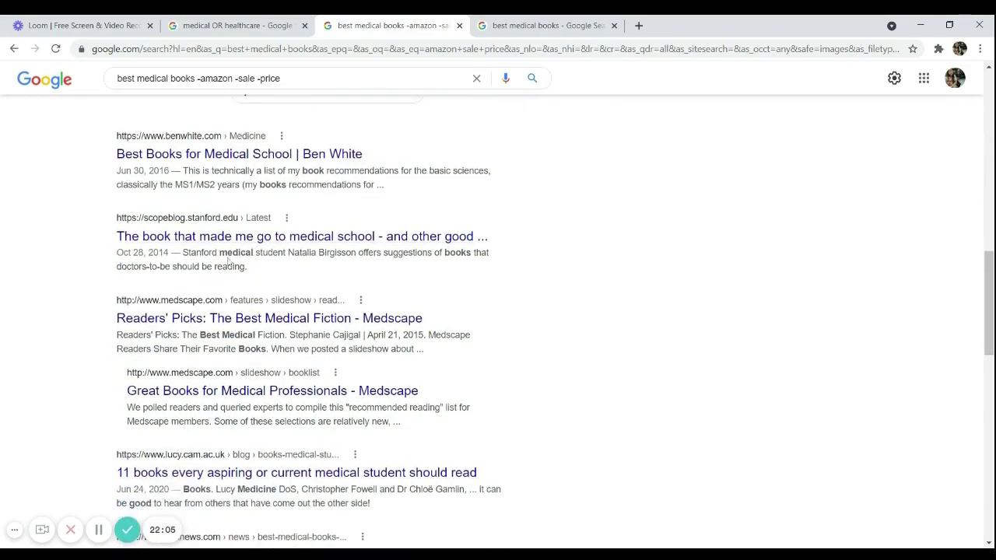
scroll(443, 250, "up", 2)
scroll(448, 257, "up", 10)
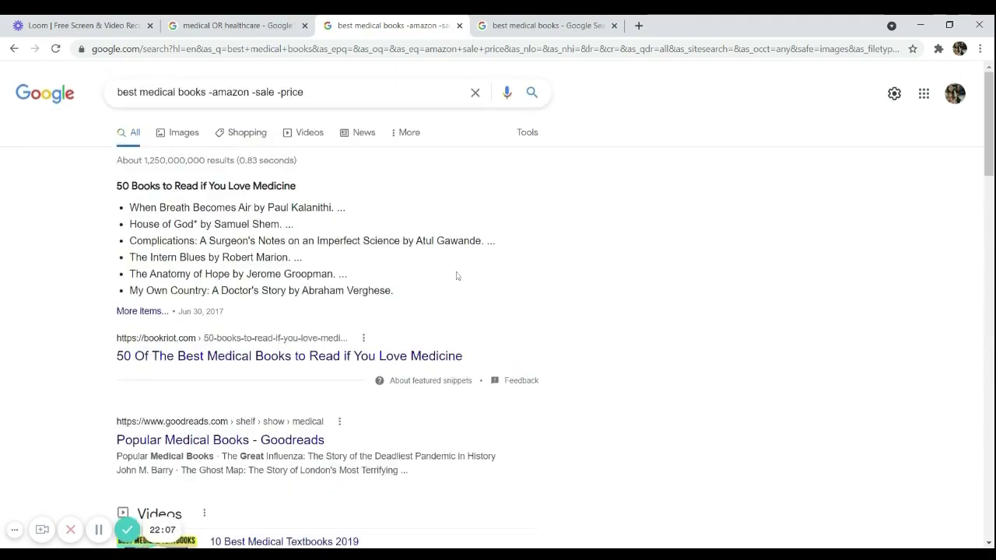
left_click(549, 25)
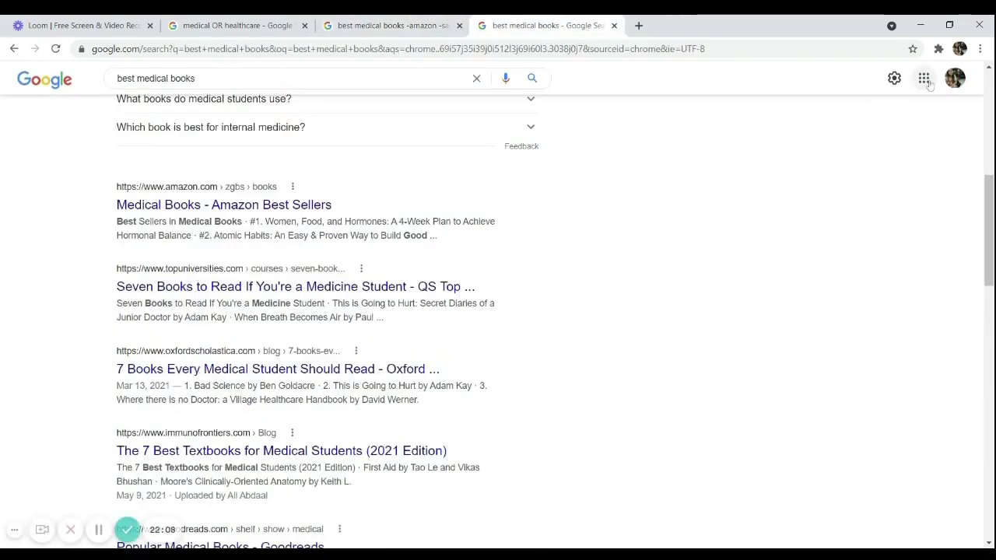
- Copy the query "best medical books -amazon -sale -price" from the filtered results and run it in the unfiltered results tab
left_click(397, 25)
left_click(350, 92)
key("ctrl+a")
key("ctrl+c")
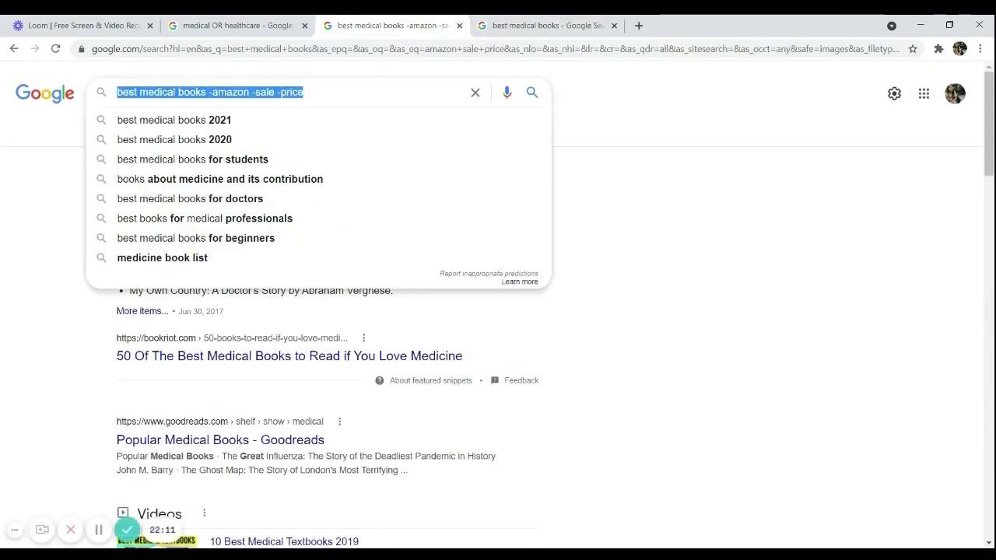
key("ctrl+Tab")
key("slash")
key("ctrl+a")
key("ctrl+v")
key("Return")
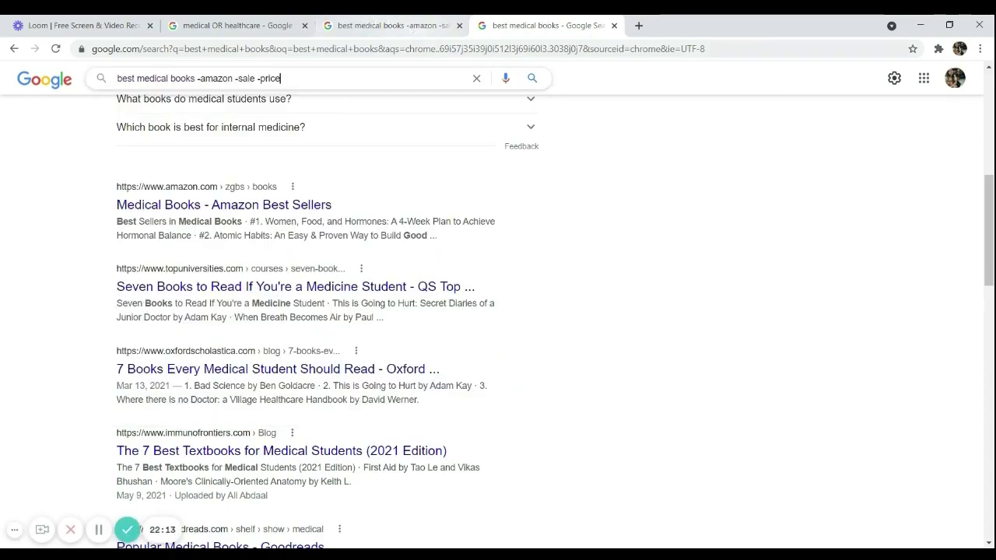
- Reopen the Advanced Search form from the original filtered results tab
key("ctrl+shift+Tab")
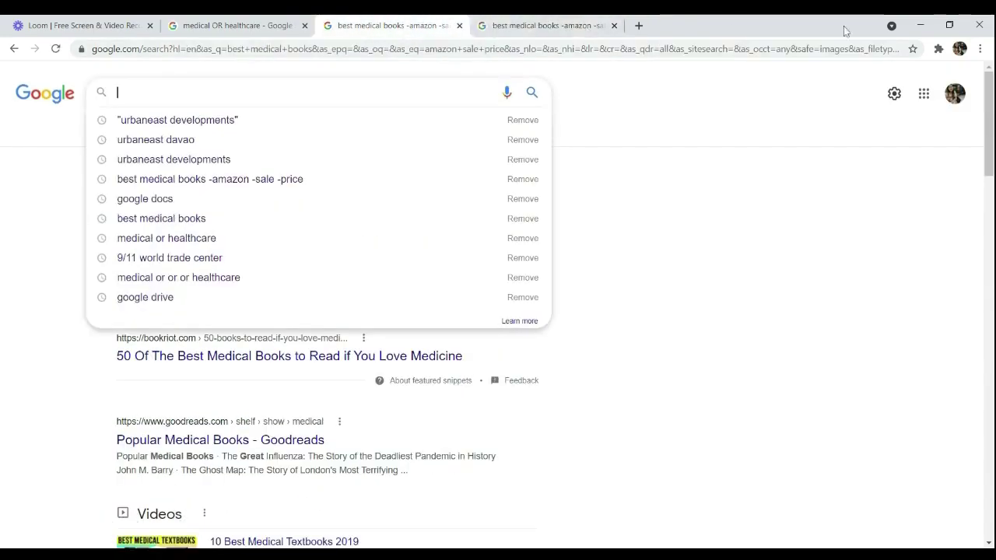
left_click(894, 94)
left_click(856, 176)
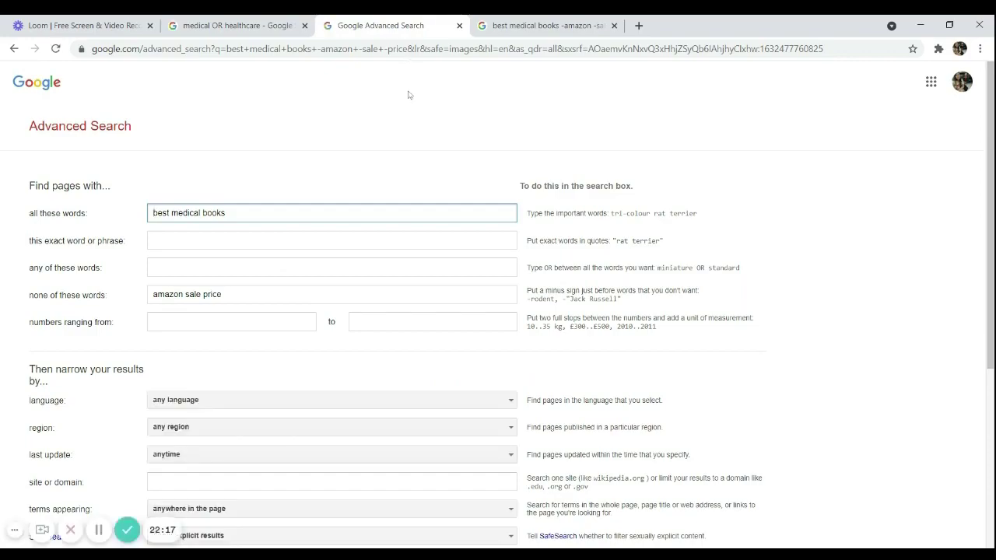
scroll(385, 154, "down", 1)
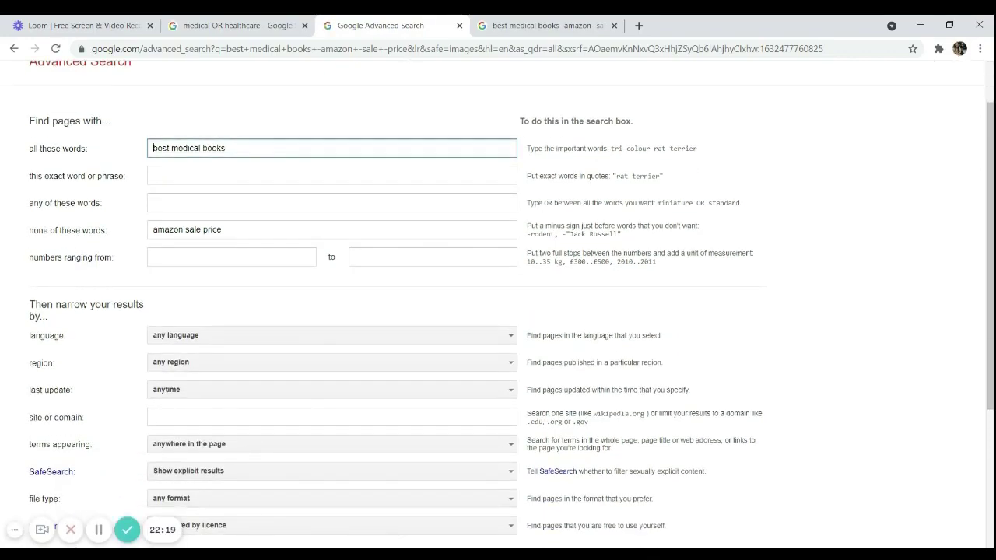
- Examine the all-these-words and none-of-these-words entries together with the hint on using a minus sign
key("ctrl+a")
key("Right")
key("ctrl+a")
left_click(222, 229)
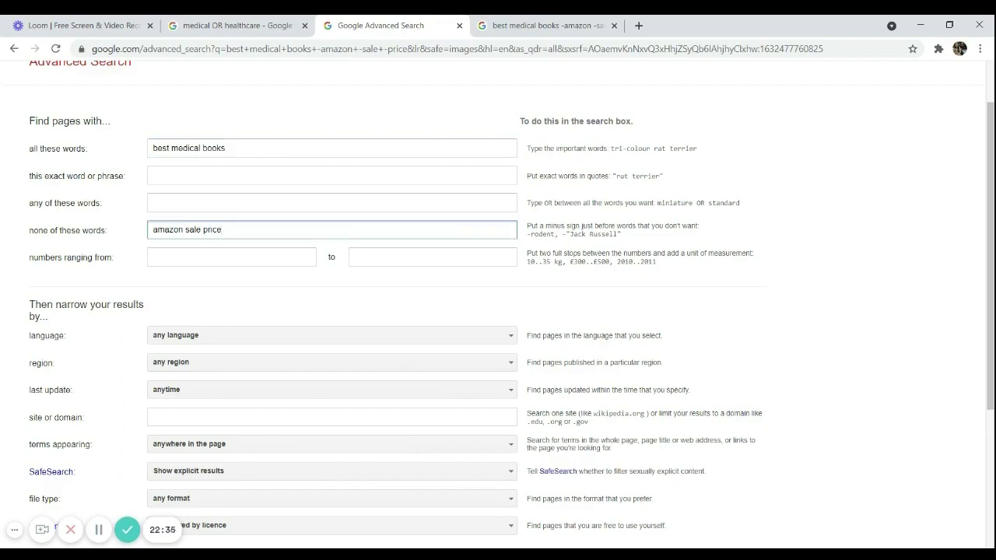
left_click(539, 238)
left_click_drag(594, 226, 623, 235)
left_click(658, 235)
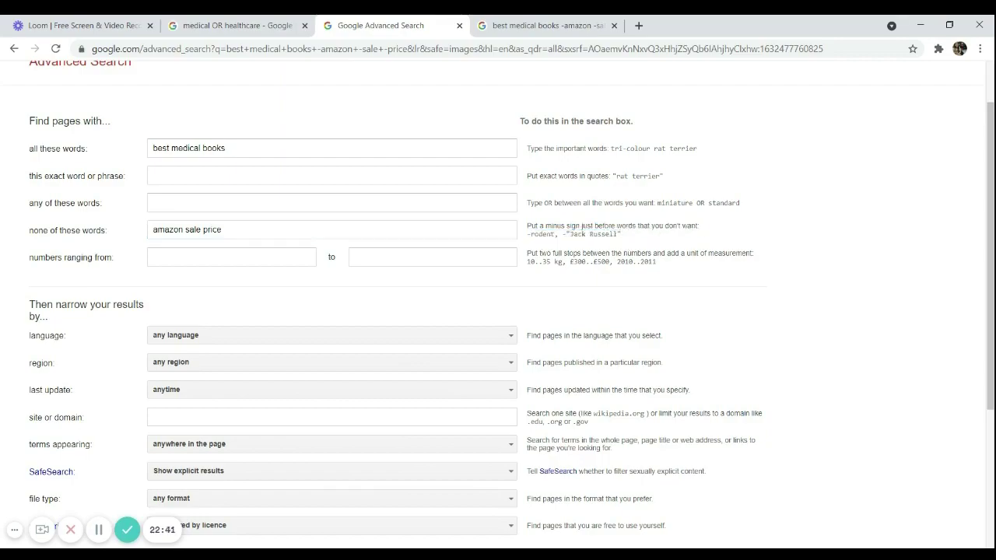
double_click(601, 233)
- Examine the pasted query in the results tab, distinguishing the main search terms from the words excluded with minus signs
left_click(538, 24)
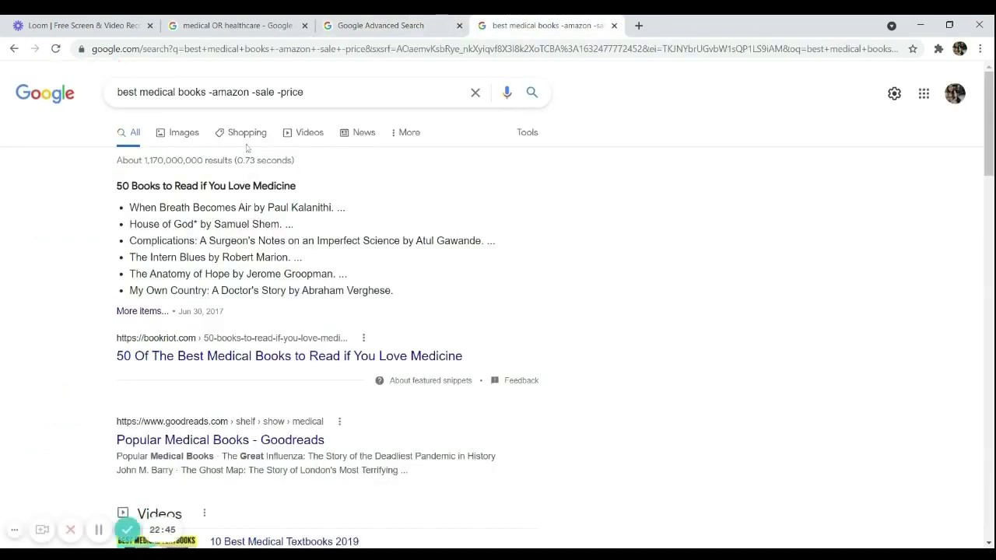
left_click_drag(206, 92, 118, 97)
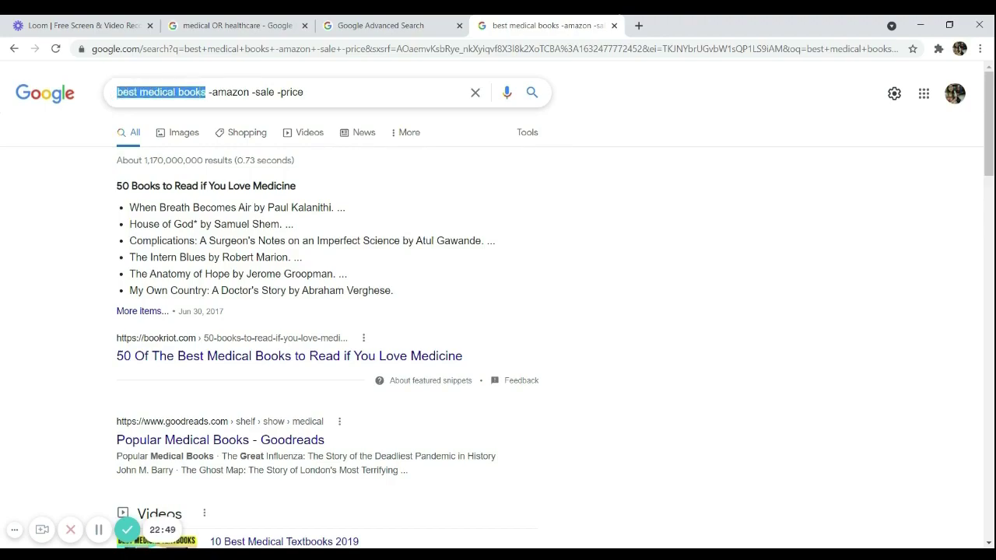
left_click(210, 91)
left_click_drag(209, 91, 245, 92)
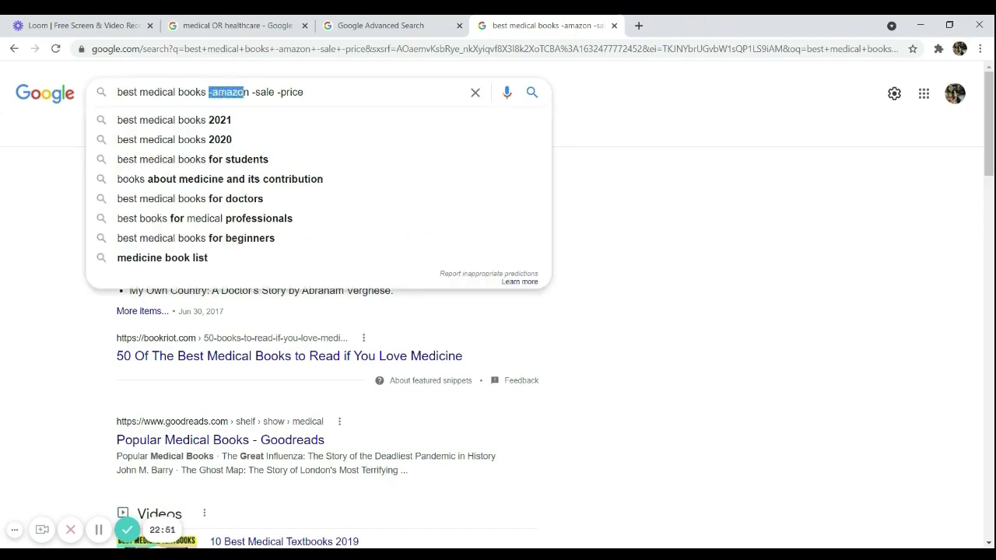
left_click(254, 92)
left_click_drag(252, 92, 303, 91)
left_click(301, 91)
left_click(303, 92)
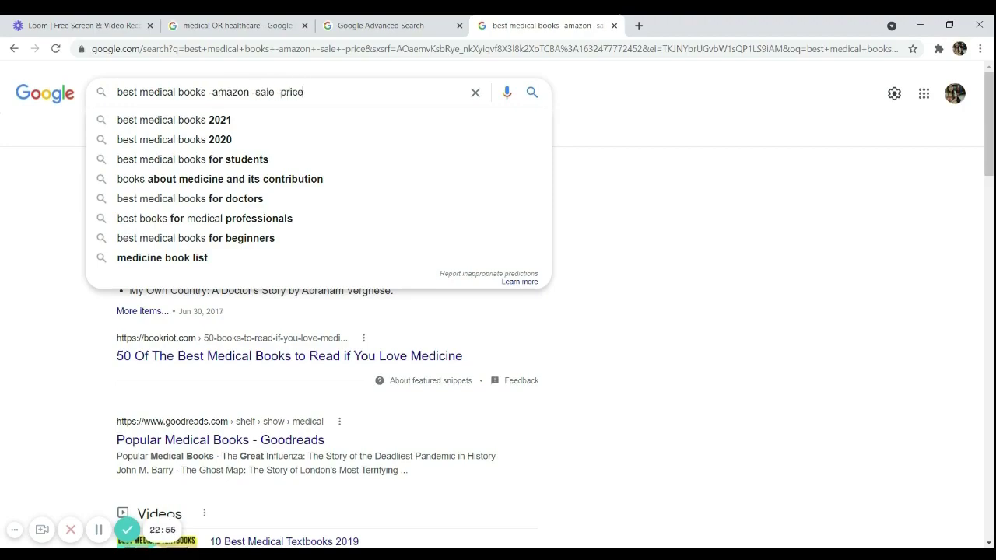
left_click(630, 179)
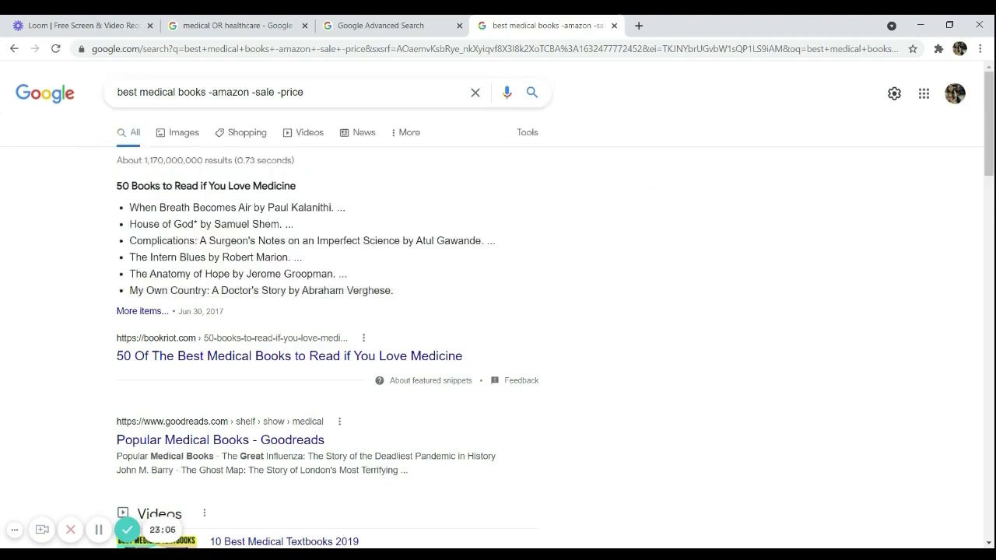
left_click(305, 92)
left_click_drag(305, 91, 94, 114)
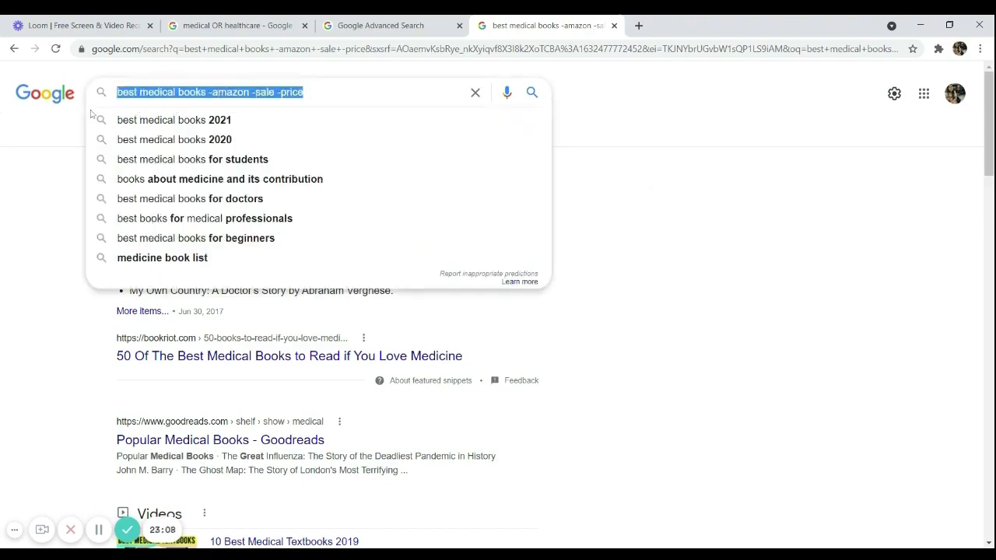
left_click(43, 233)
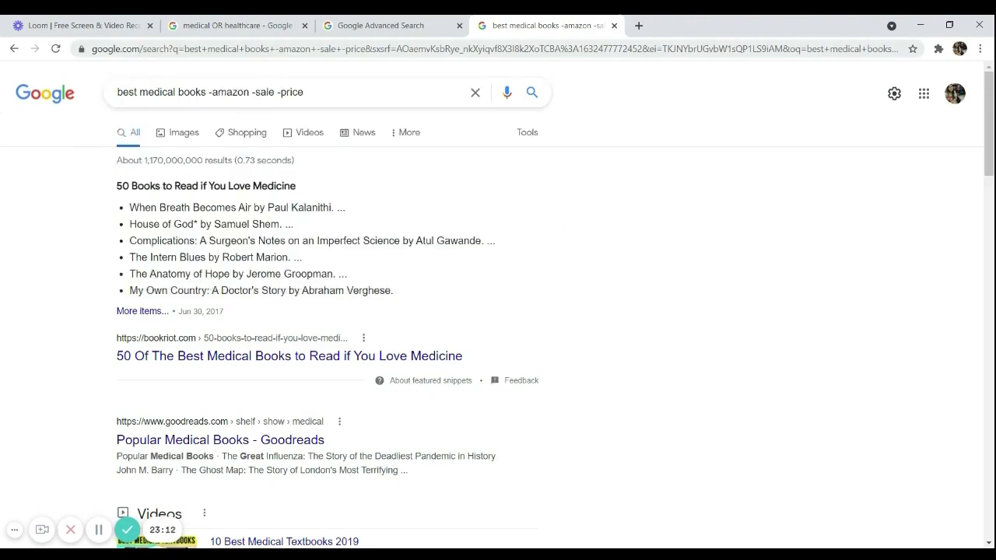
- Return to the Advanced Search form and set the number range from 2010 to 2015
left_click(363, 31)
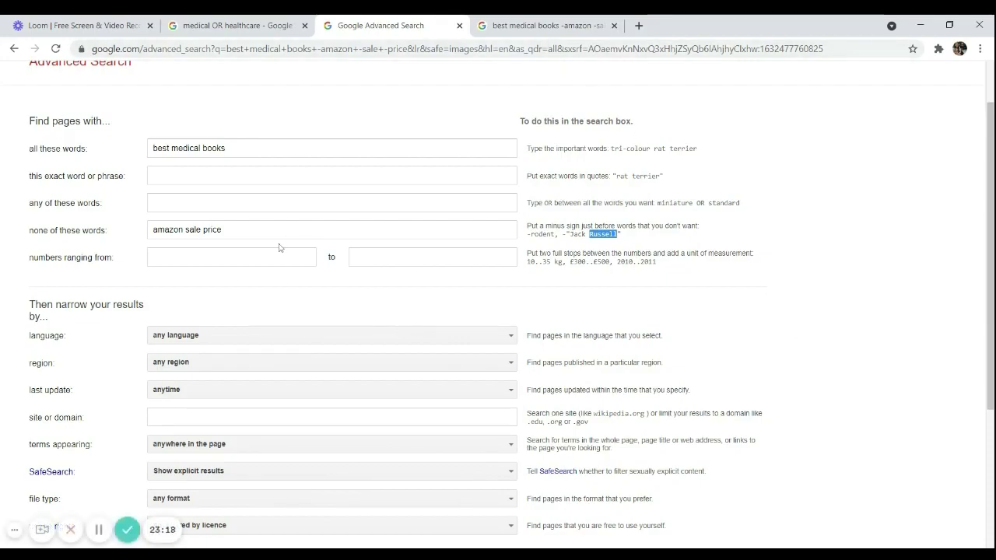
left_click(231, 256)
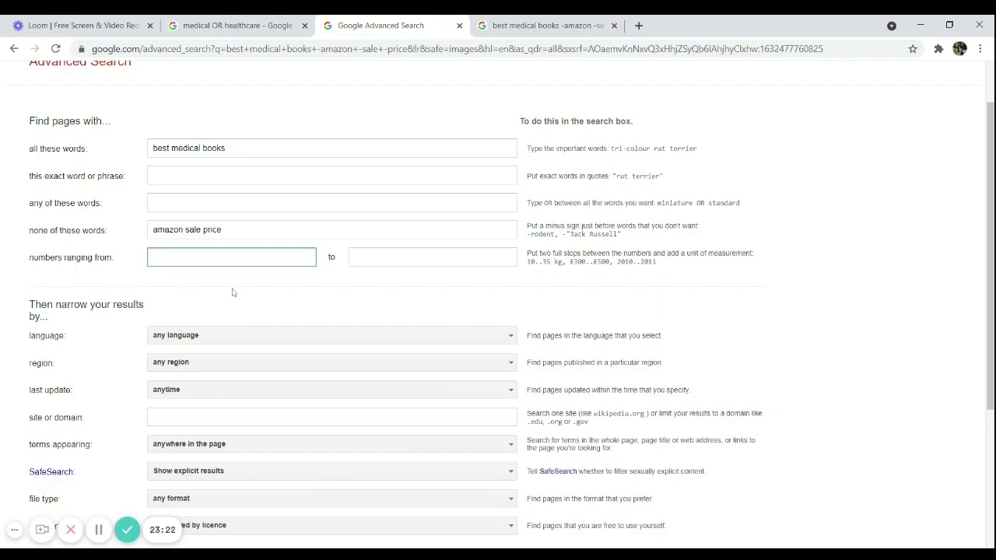
left_click(351, 258)
key("shift+Tab")
left_click(543, 24)
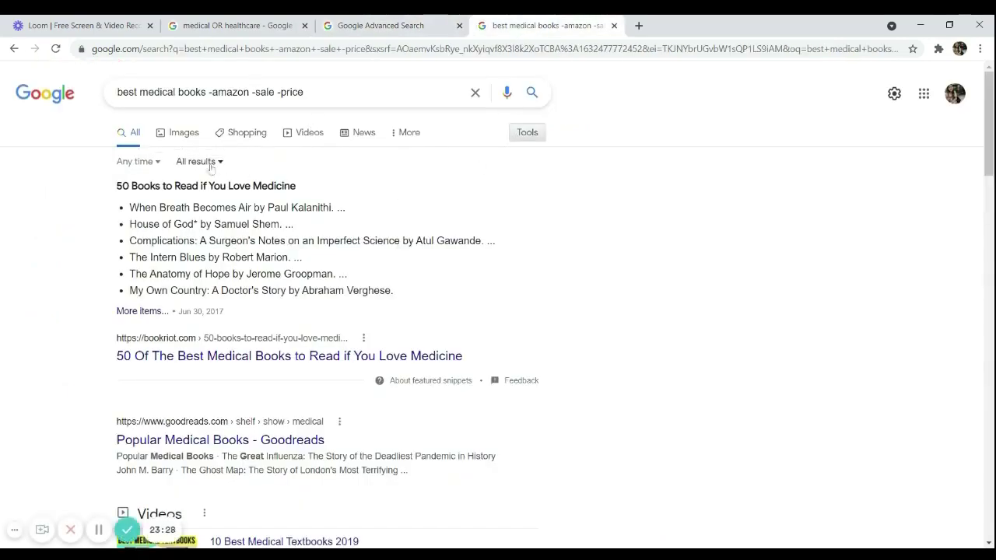
left_click(360, 23)
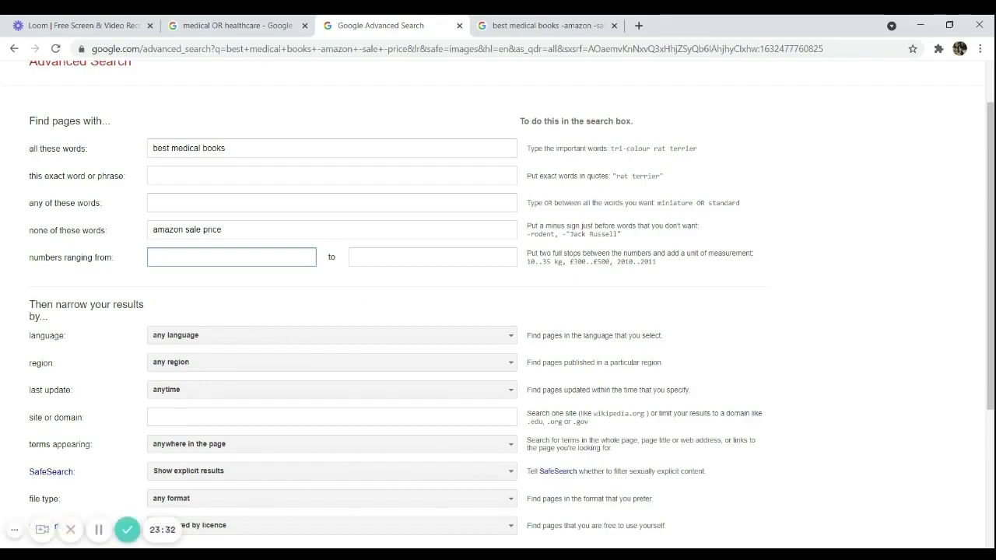
type("010")
left_click(433, 257)
type("2015")
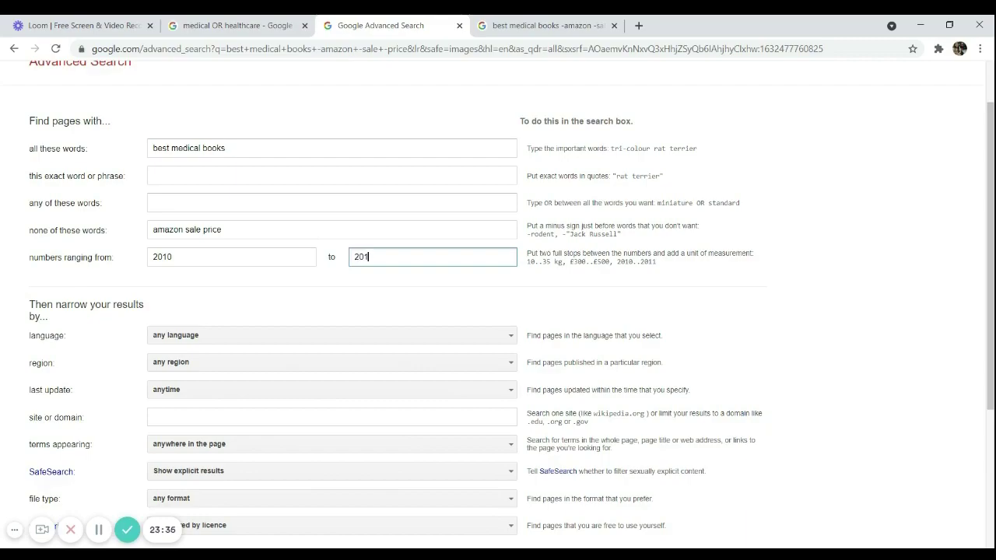
- Run the 2010 to 2015 search, then clear the none-of-these-words entry in the Advanced Search form and search again
key("Return")
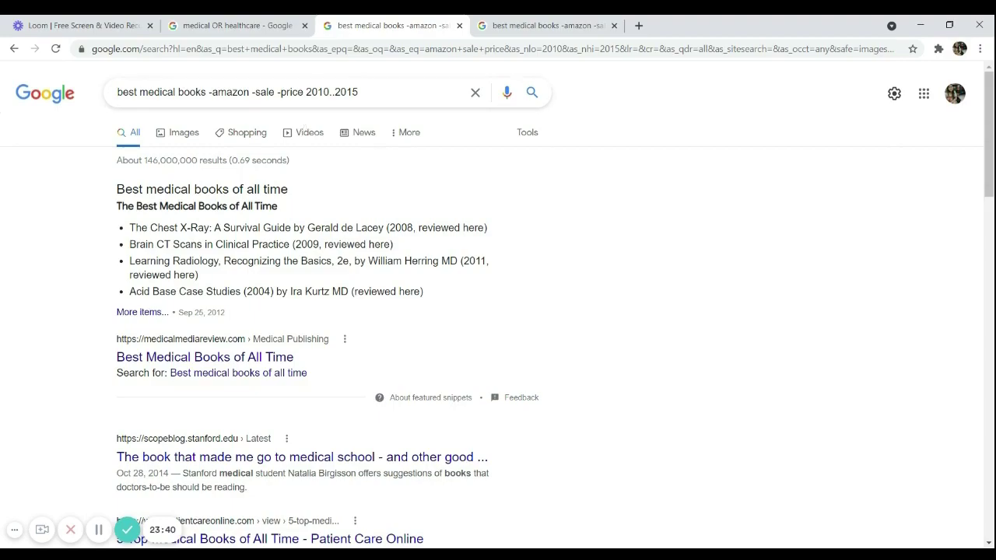
left_click(14, 49)
left_click_drag(224, 230, 64, 238)
key("BackSpace")
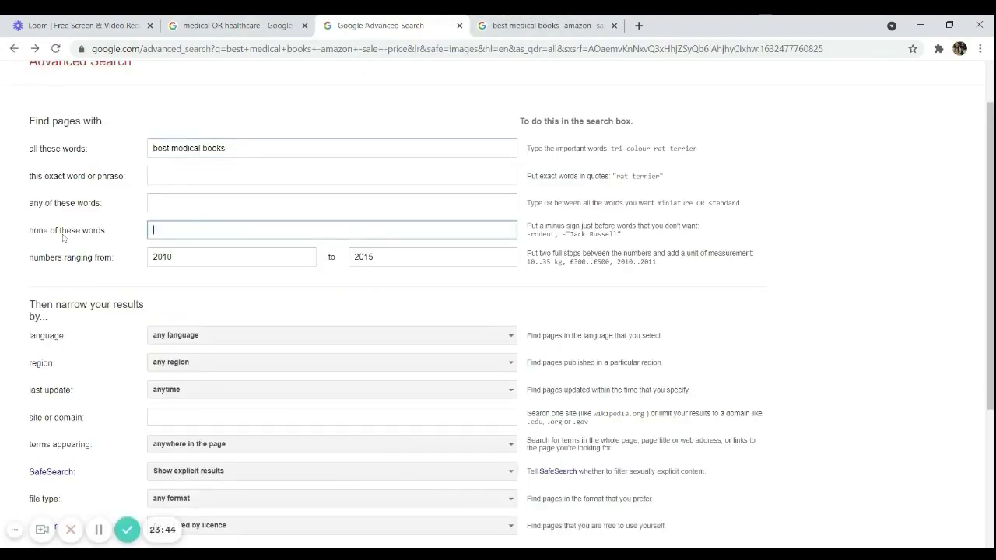
key("Return")
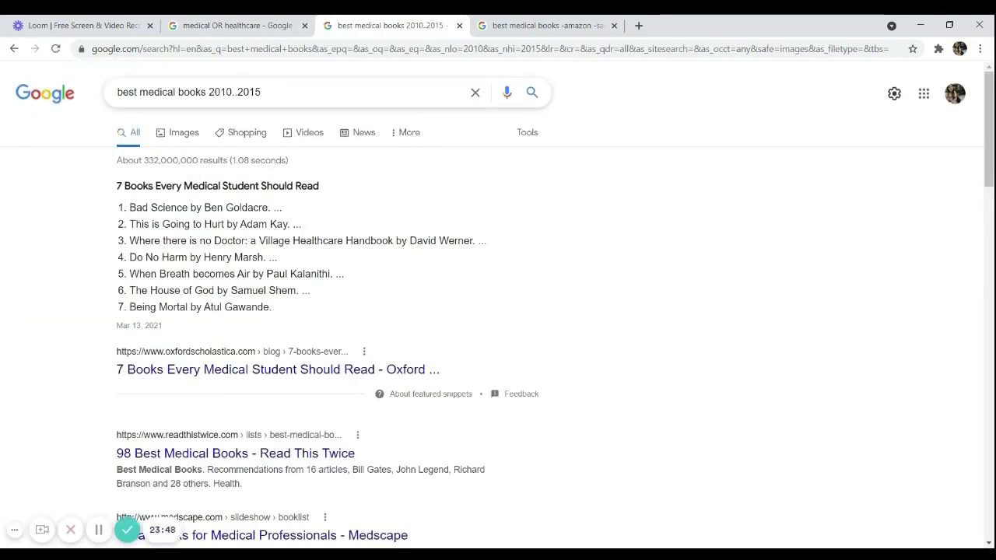
- Copy the query "best medical books 2010..2015" into the medical OR healthcare tab and search it, returning the original tab to Advanced Search
triple_click(187, 91)
key("ctrl+c")
key("BackSpace")
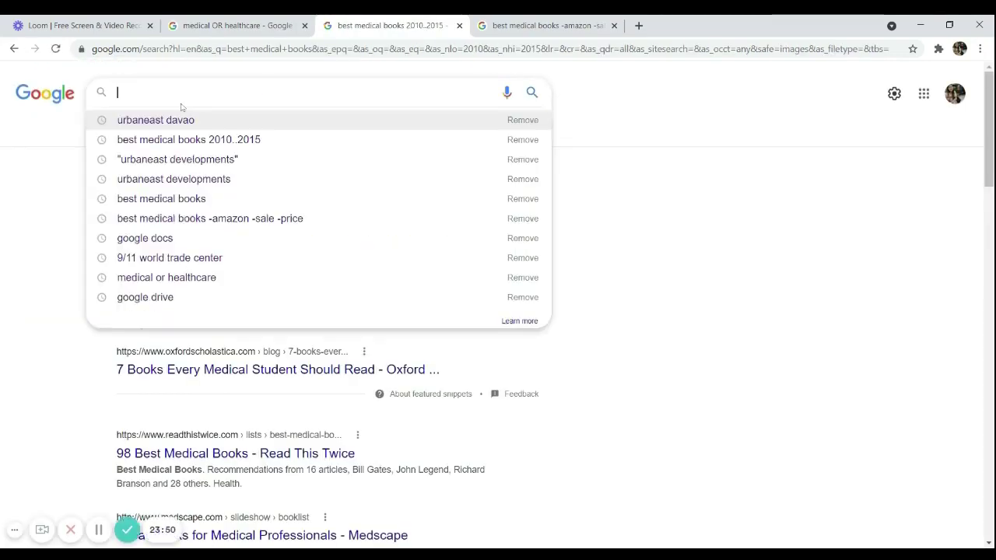
left_click(228, 19)
key("ctrl+a")
key("ctrl+v")
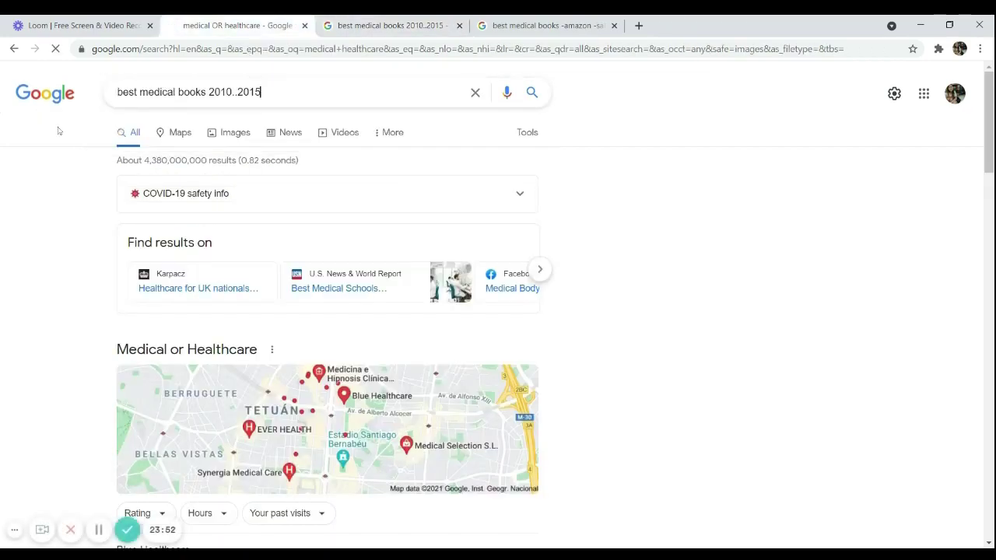
key("Return")
key("ctrl+Tab")
key("alt+Left")
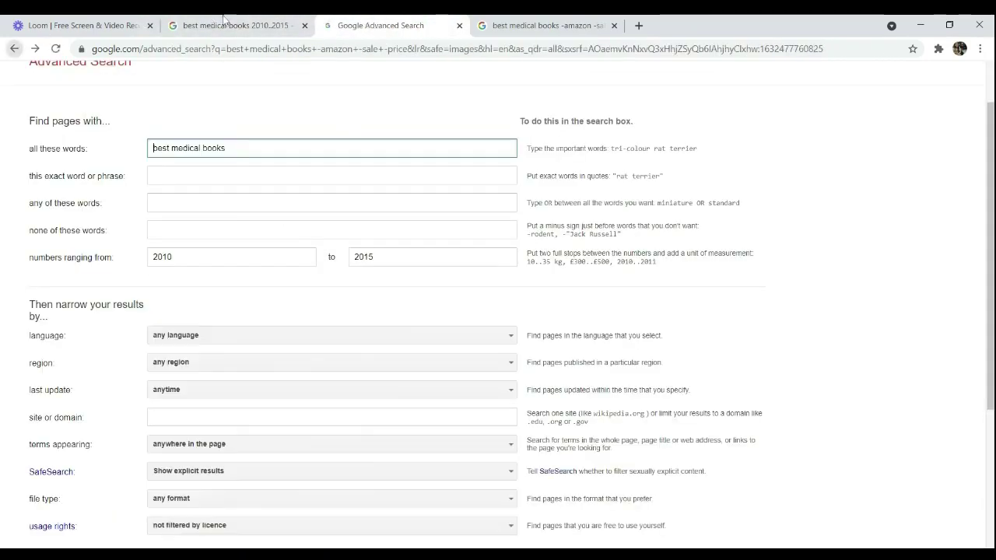
- In the pasted query's results tab, examine the number-range syntax and the date shown under the featured snippet
left_click(207, 17)
scroll(311, 311, "down", 3)
left_click_drag(170, 310, 117, 311)
key("/")
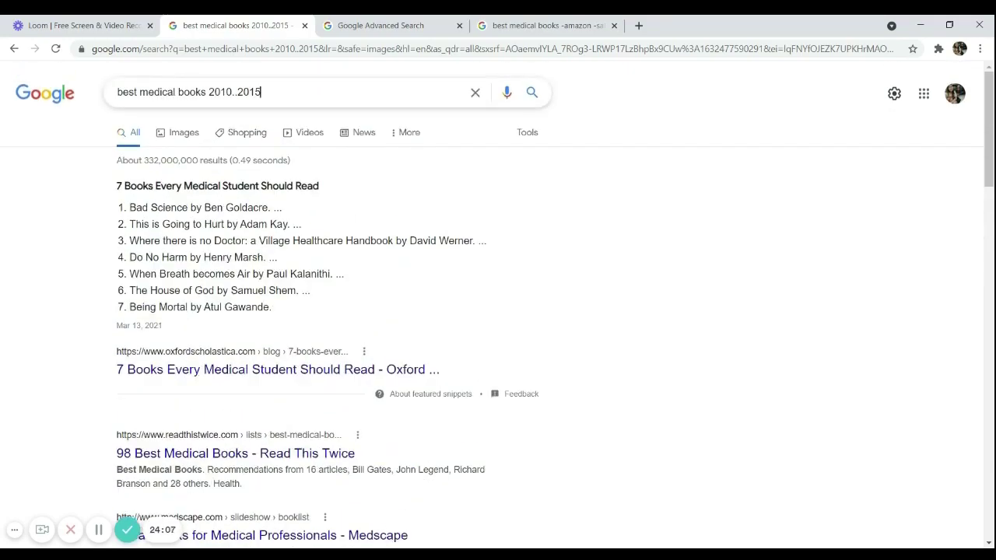
key("shift+Left")
key("shift+Left")
key("Right")
scroll(30, 329, "down", 1)
left_click(30, 330)
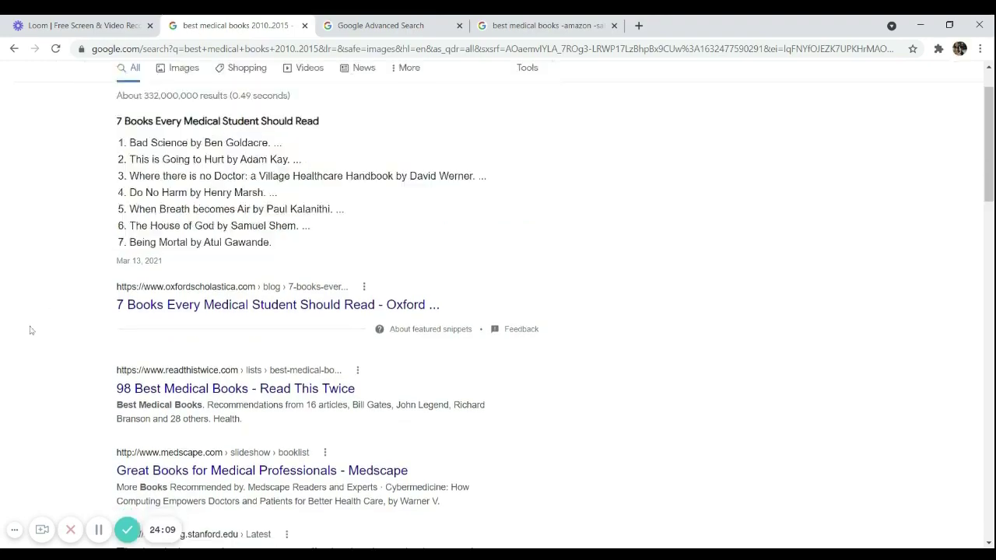
left_click_drag(165, 263, 115, 284)
scroll(105, 303, "up", 1)
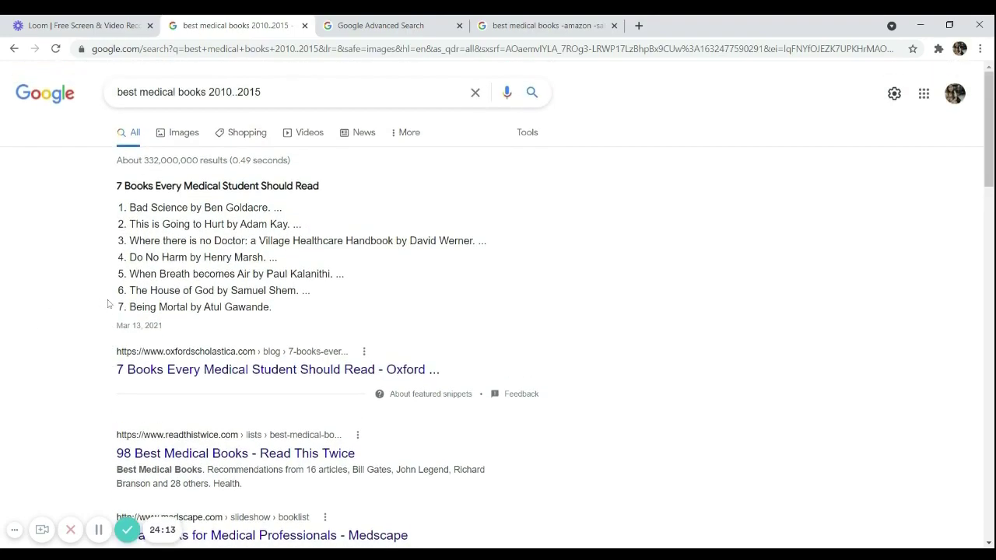
- Examine the publication dates of the listed results to check them against the 2010 to 2015 range
scroll(111, 306, "down", 5)
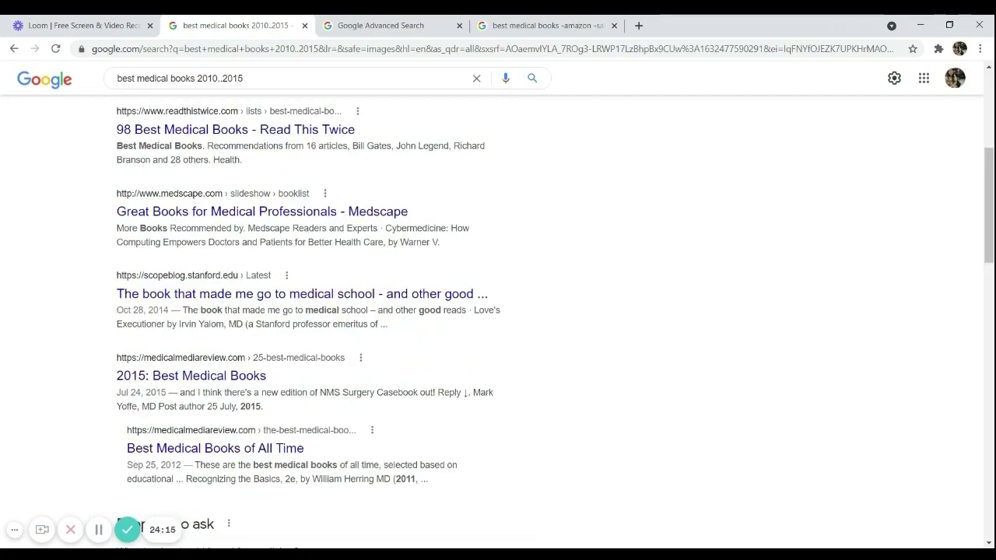
left_click_drag(169, 310, 106, 314)
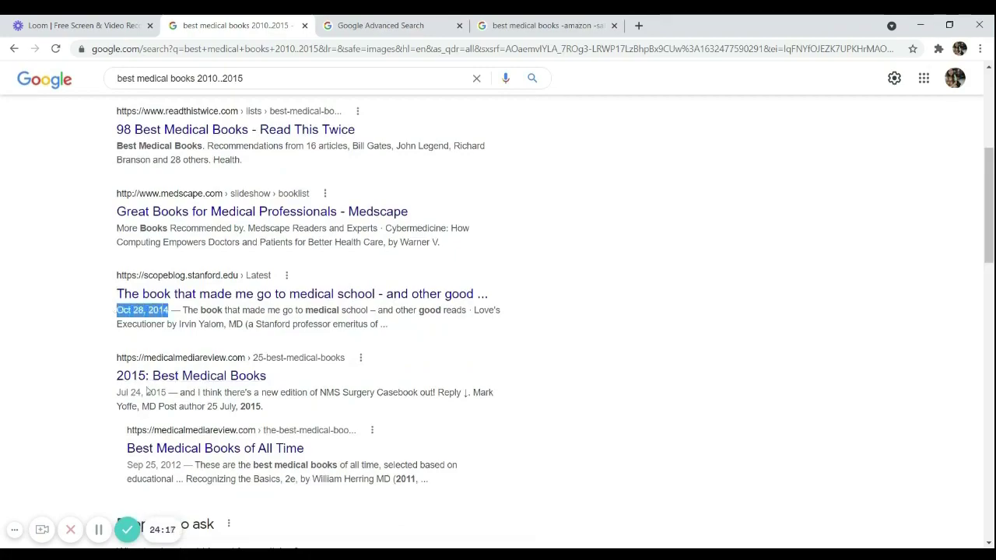
left_click_drag(168, 393, 156, 393)
scroll(156, 393, "down", 2)
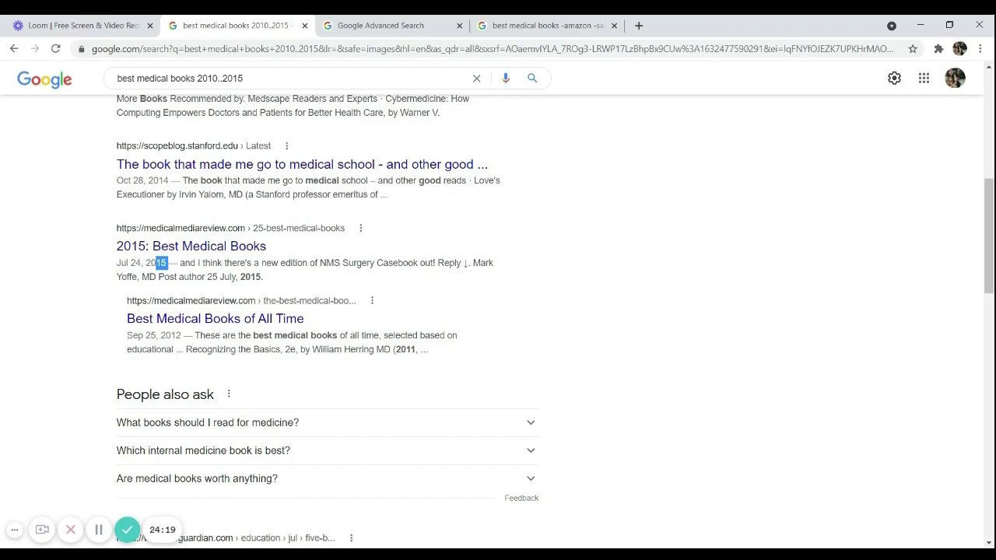
scroll(169, 347, "down", 4)
scroll(170, 347, "down", 4)
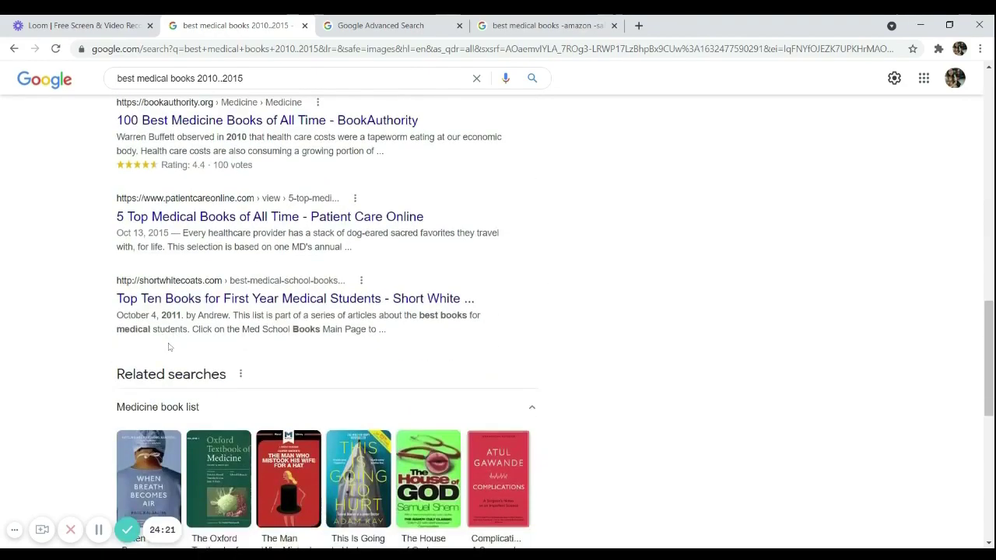
- Compare the 2010..2015 portion of the search query with the number-range fields in the Advanced Search form
scroll(169, 347, "up", 12)
key("ctrl+shift+Left")
key("ctrl+shift+Left")
key("ctrl+shift+Left")
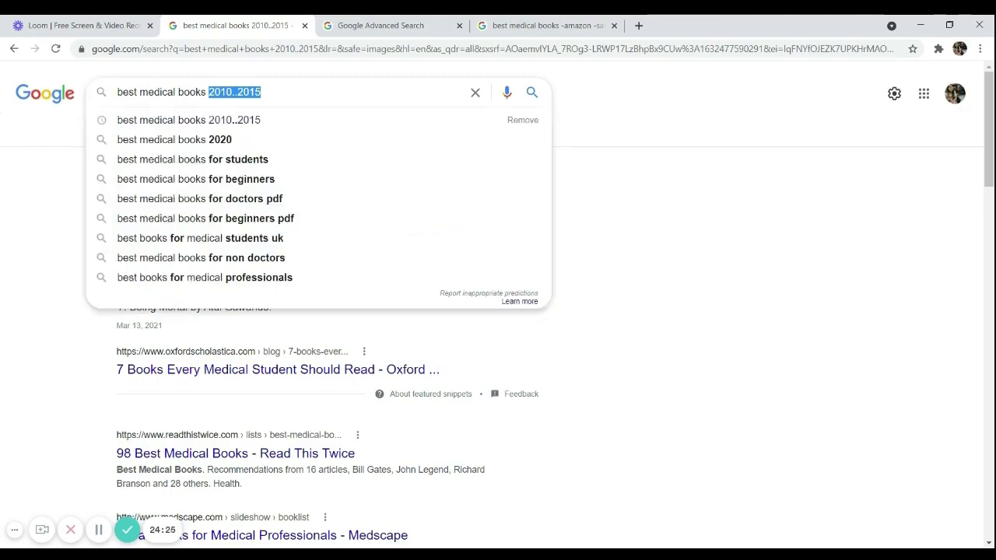
left_click(212, 91)
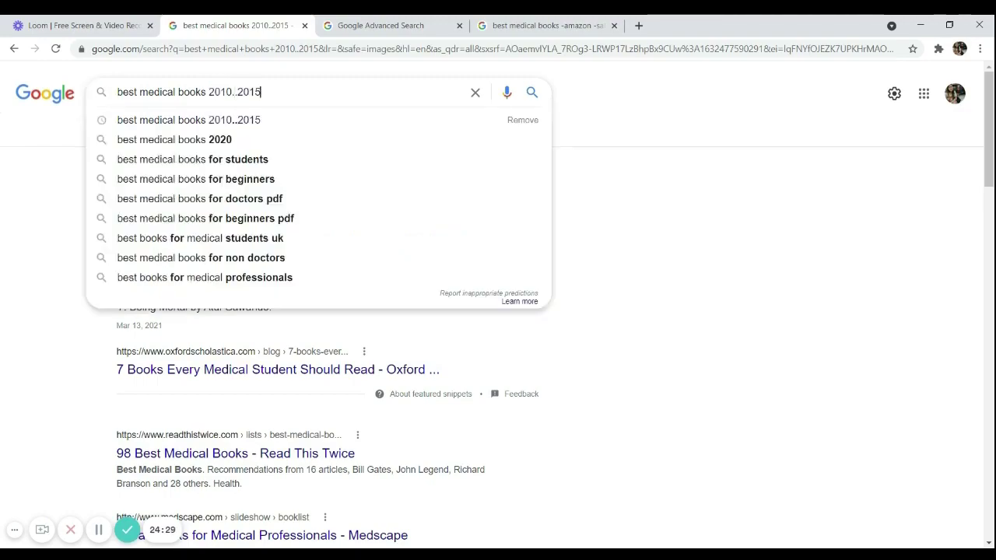
left_click(336, 29)
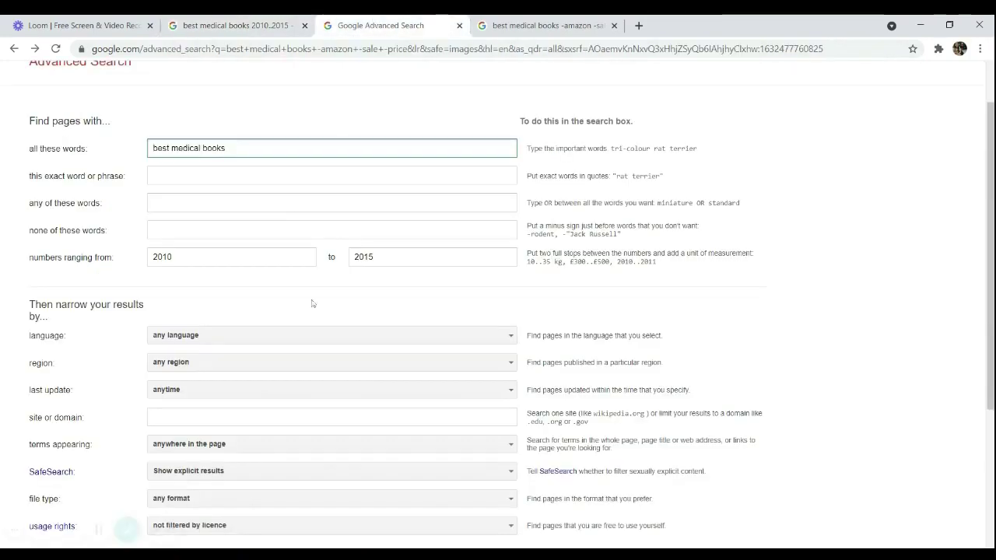
left_click(233, 24)
left_click(307, 91)
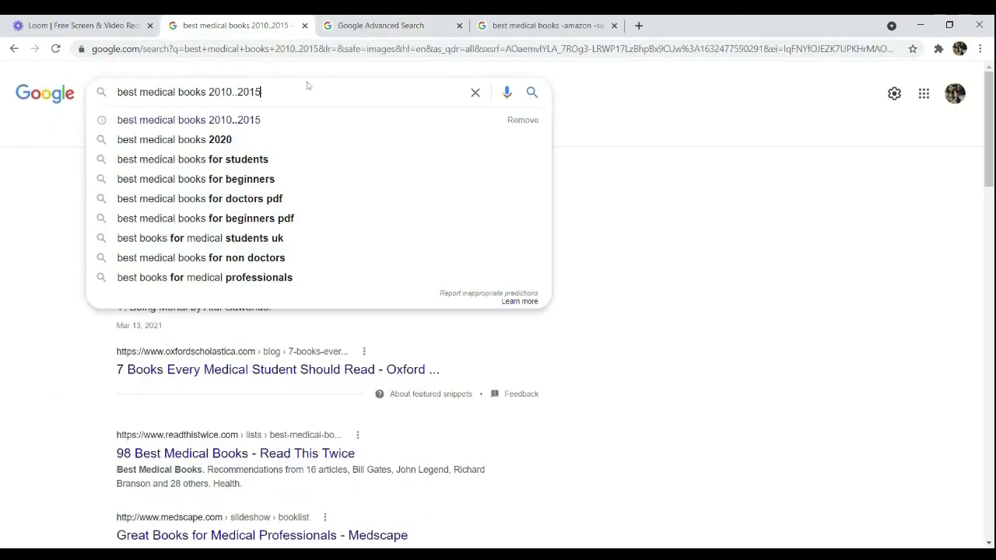
- Examine the search tools' time filter options, including Custom range, for the current results
left_click(676, 179)
left_click(523, 134)
left_click(155, 162)
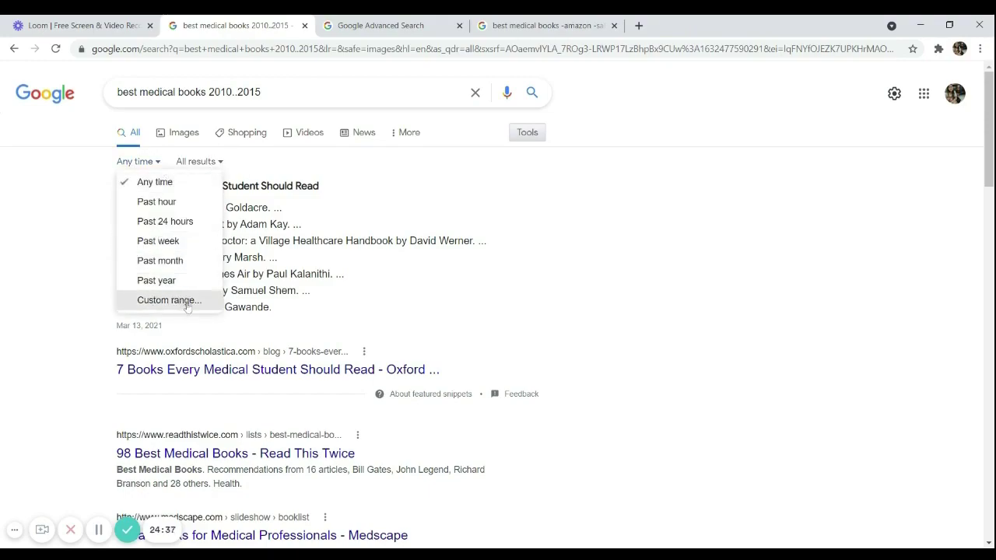
left_click(537, 236)
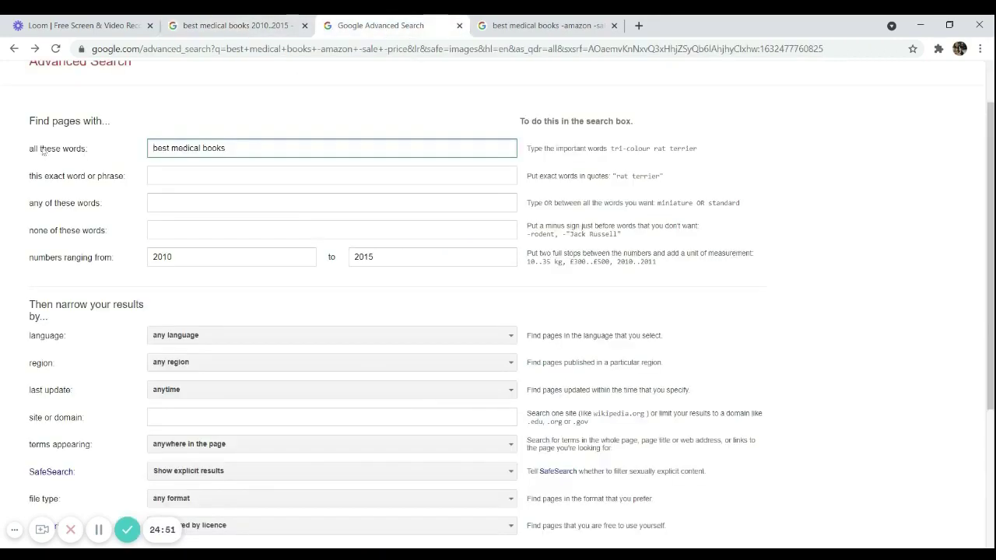
- In the Advanced Search form, review the find-pages-with fields and the available language choices for narrowing results
left_click_drag(30, 118, 260, 232)
scroll(260, 232, "down", 1)
left_click(88, 240)
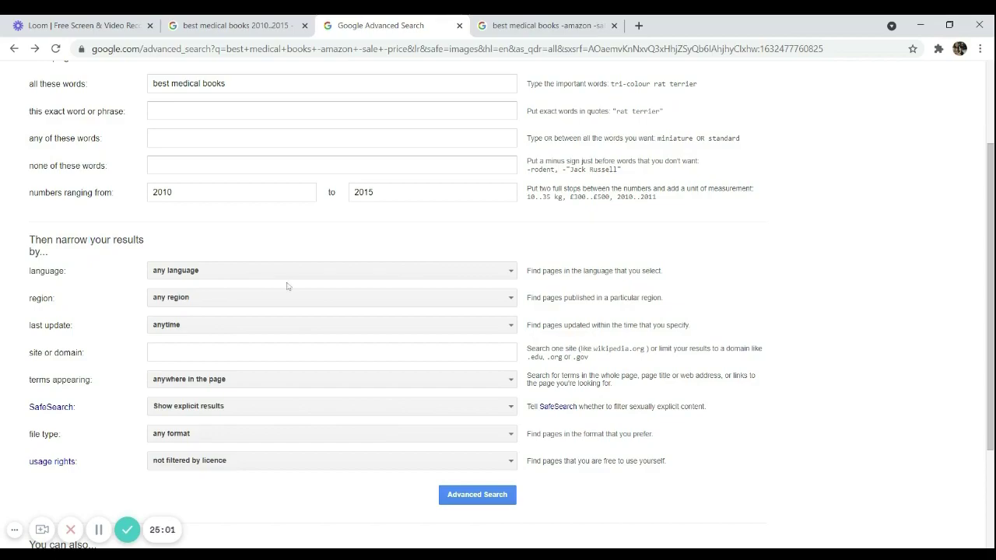
left_click(308, 274)
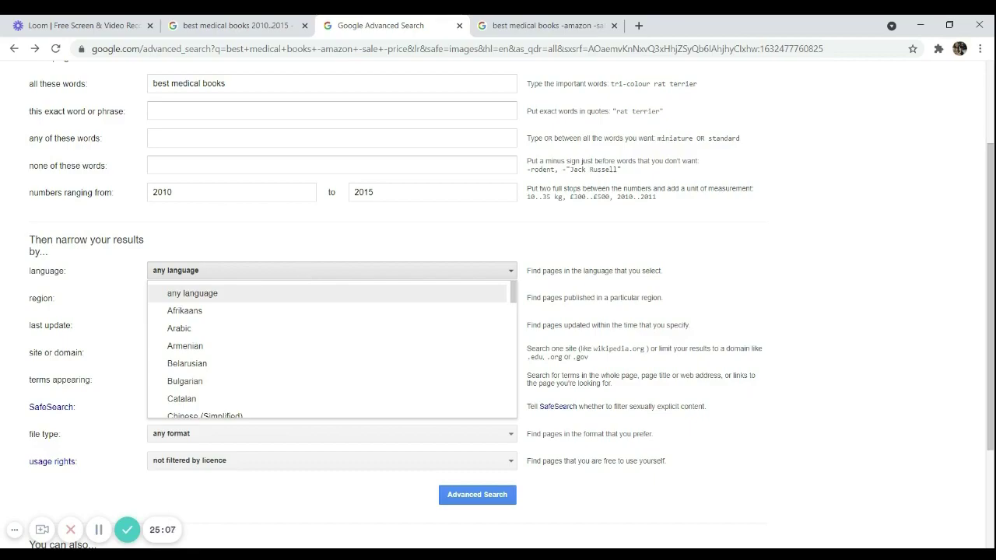
left_click(294, 258)
- Review the region choices and the last update options for narrowing the results
left_click(196, 303)
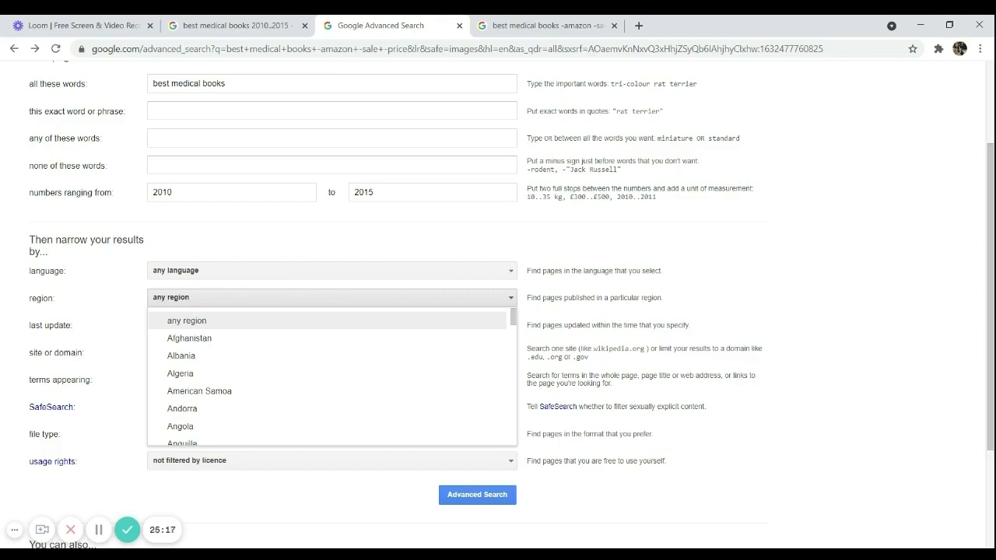
left_click(195, 300)
left_click(195, 300)
scroll(238, 355, "down", 8)
left_click(240, 301)
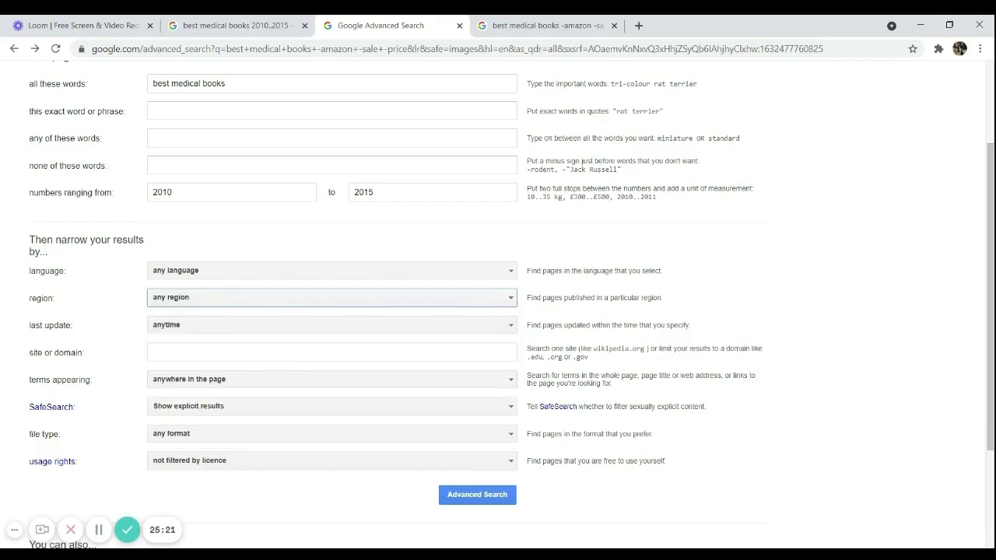
scroll(210, 266, "down", 1)
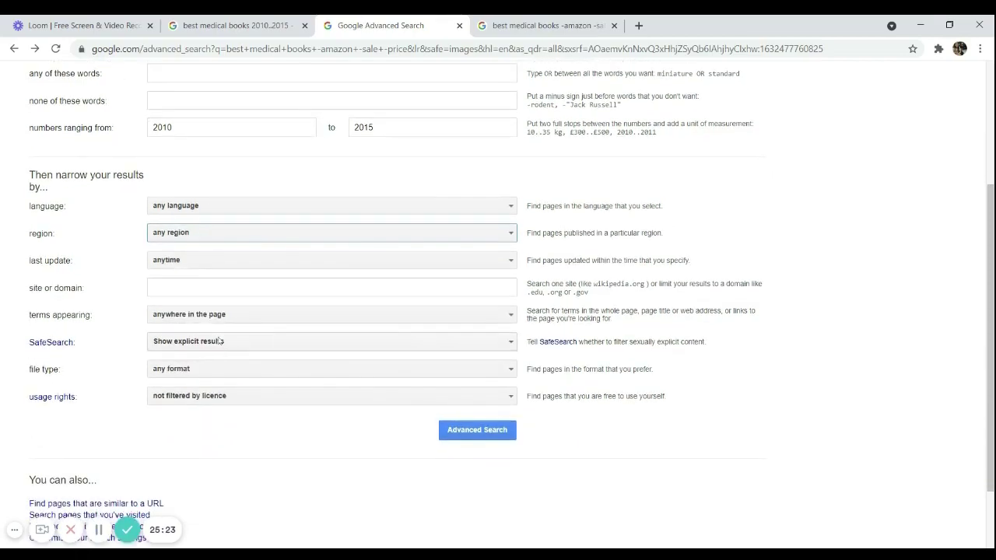
left_click(210, 265)
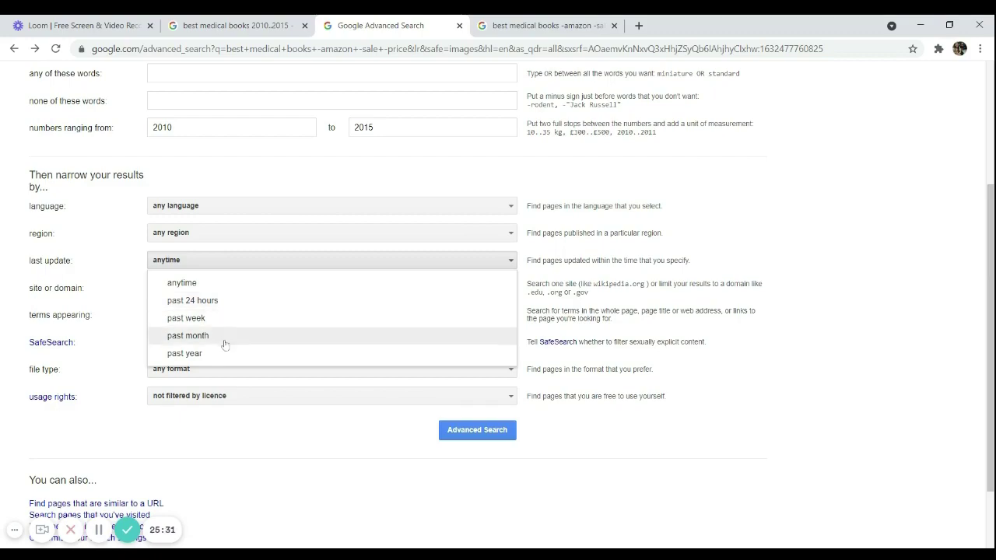
left_click(134, 290)
- Limit the search to the site amazon.com and run the advanced search
scroll(133, 291, "down", 1)
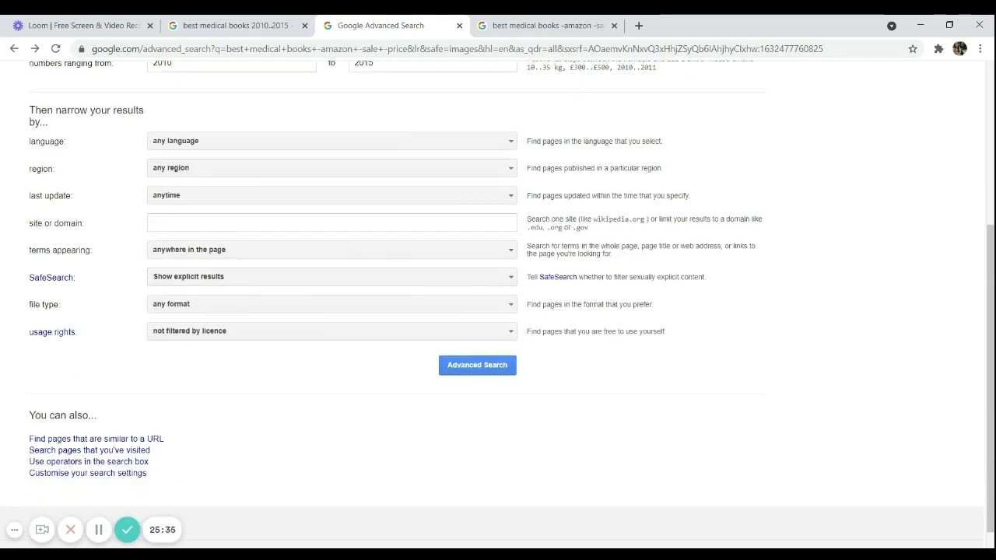
left_click(154, 223)
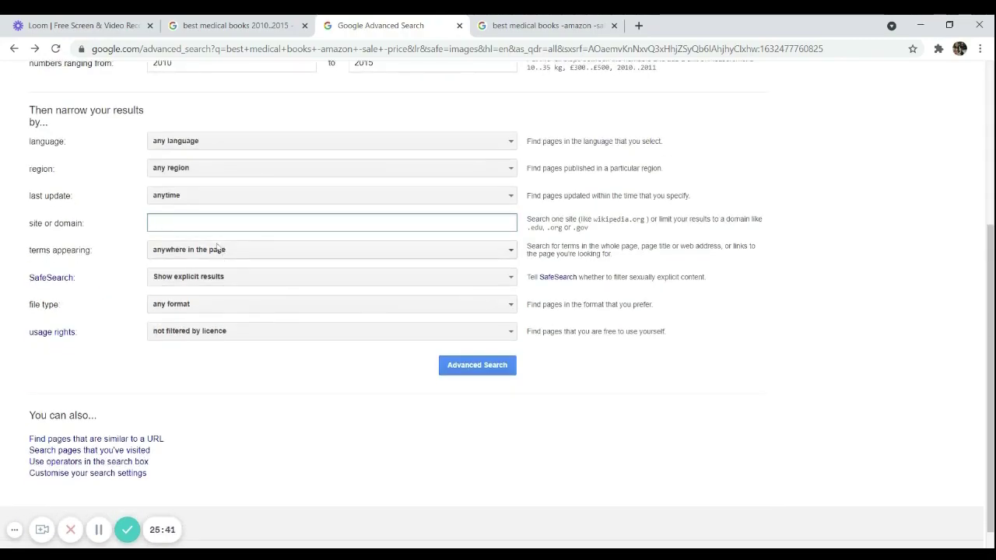
type("amazon")
scroll(251, 281, "up", 1)
scroll(256, 284, "down", 1)
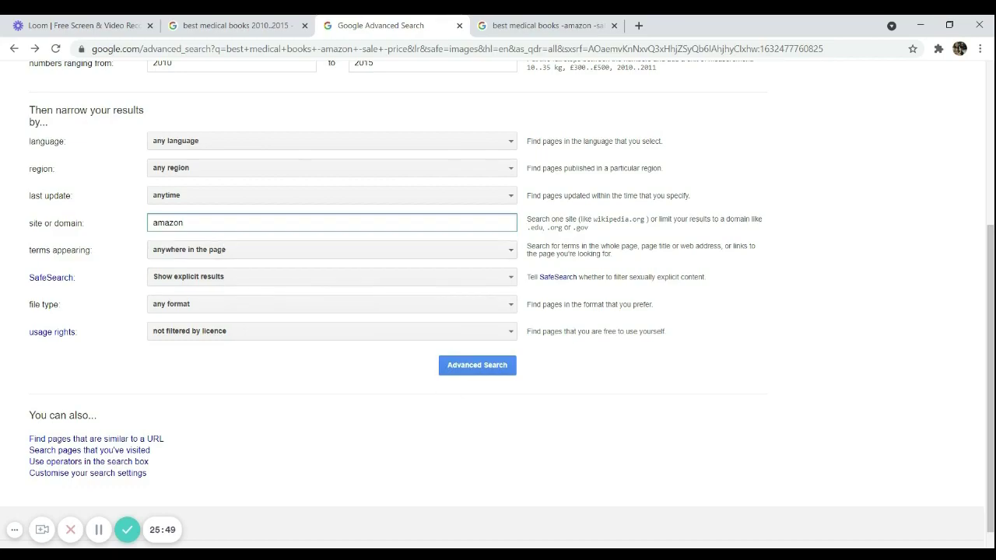
type(".com")
left_click(467, 365)
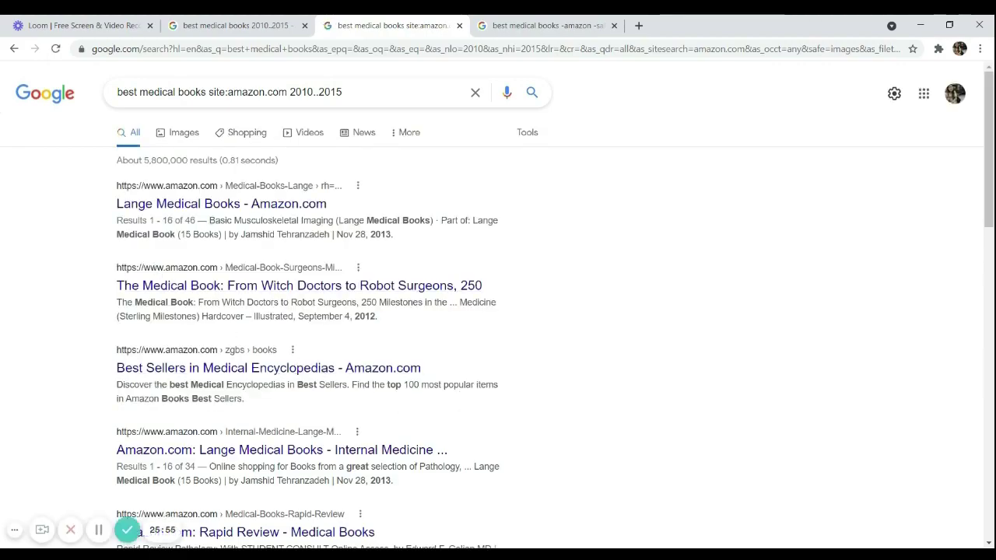
- Examine the best medical books results restricted to amazon.com
scroll(183, 247, "down", 1)
scroll(183, 246, "down", 10)
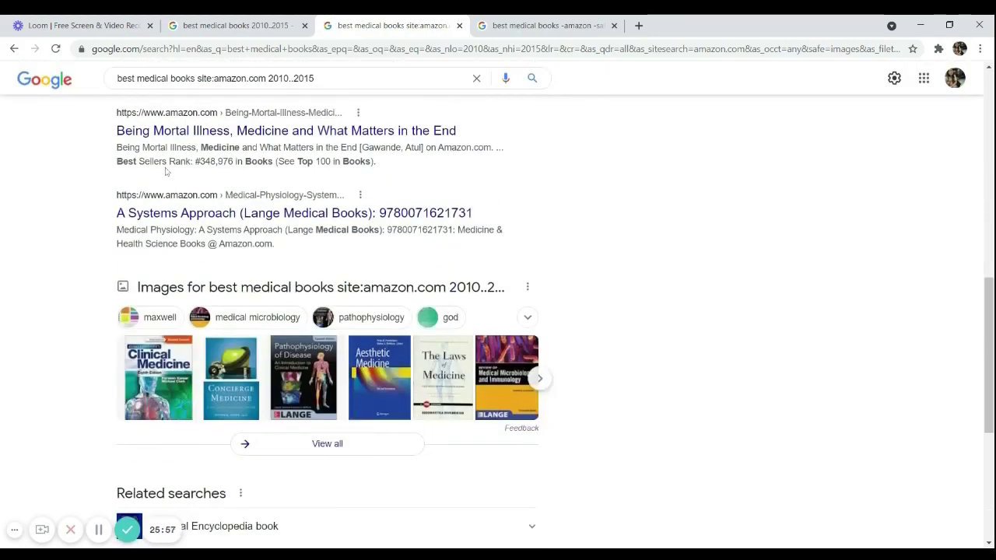
scroll(187, 329, "down", 3)
- Return to the Advanced Search form and clear the site or domain entry
key("alt+Left")
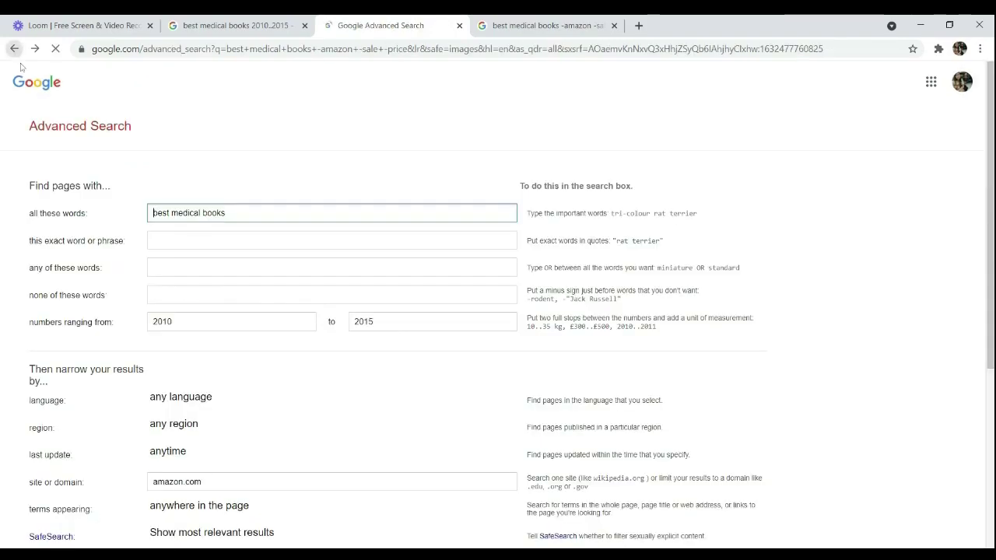
scroll(227, 287, "down", 1)
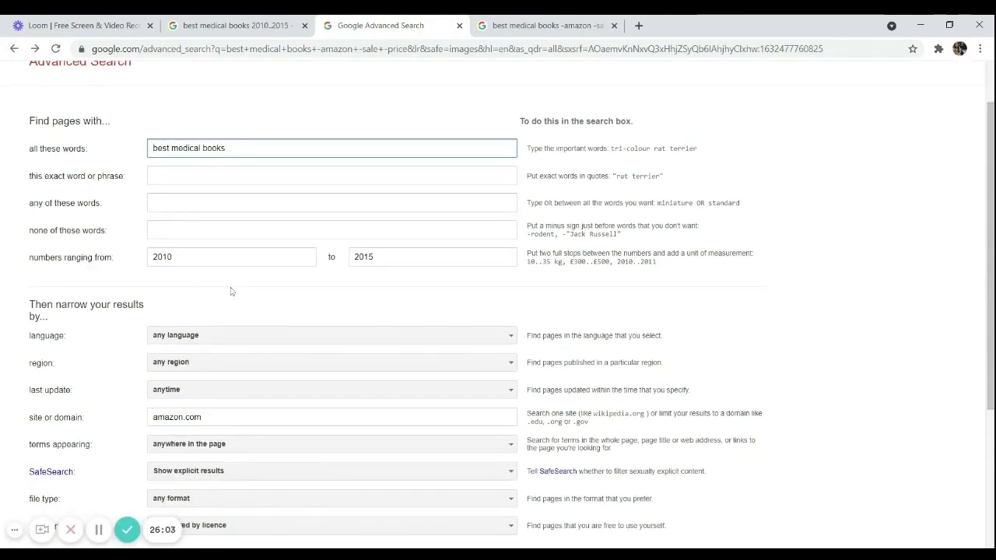
scroll(231, 291, "down", 2)
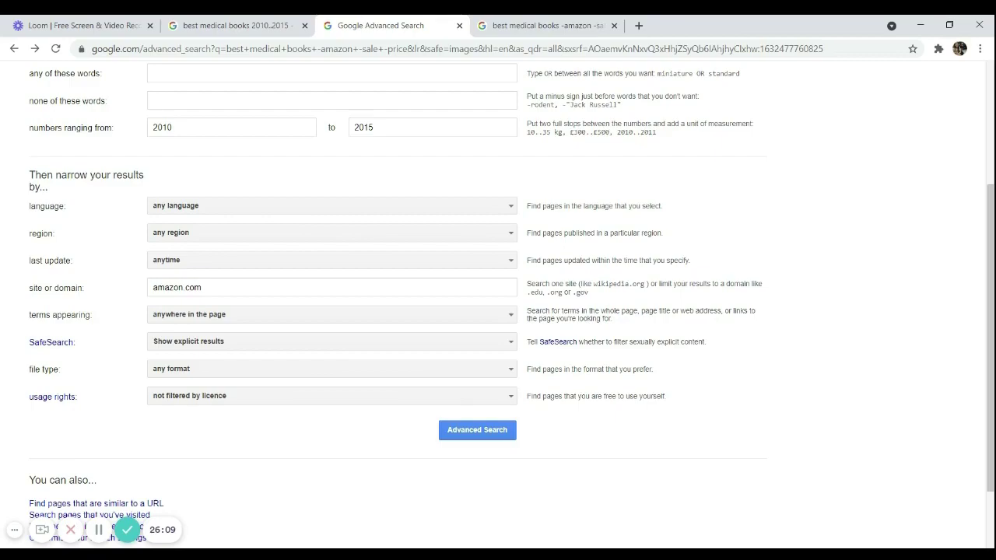
triple_click(162, 288)
key("BackSpace")
scroll(280, 319, "up", 3)
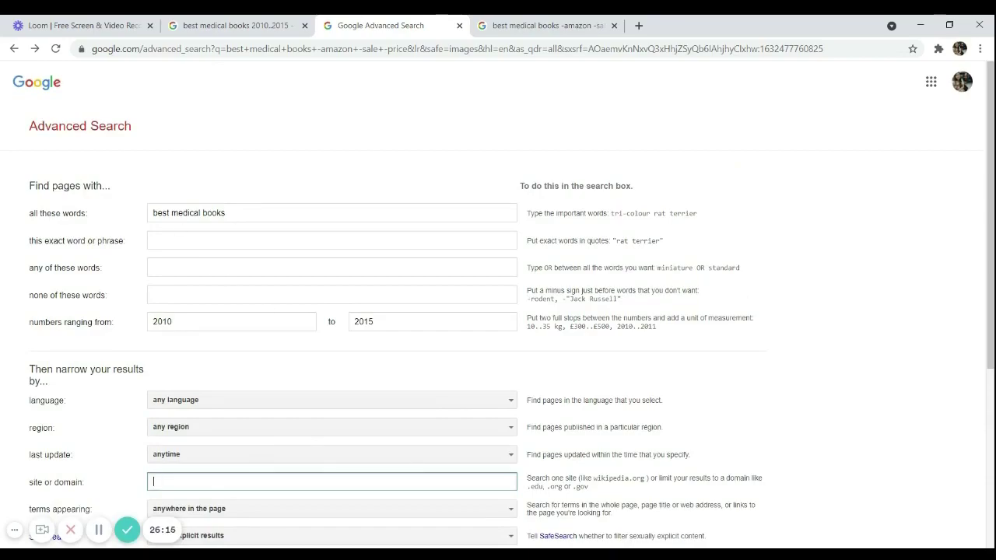
scroll(237, 337, "down", 3)
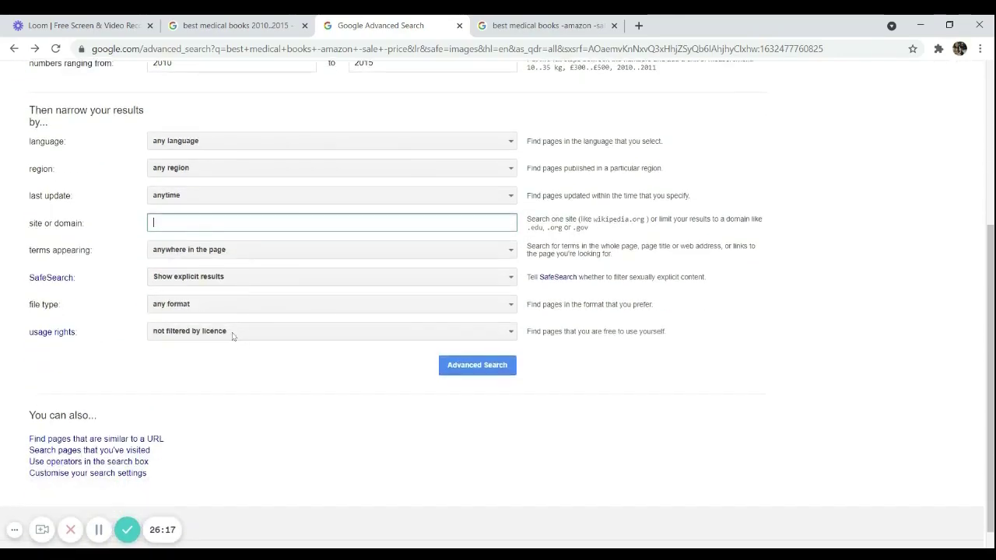
- Review the choices for where the search terms appear and the SafeSearch options, leaving both filters as they are
left_click(251, 250)
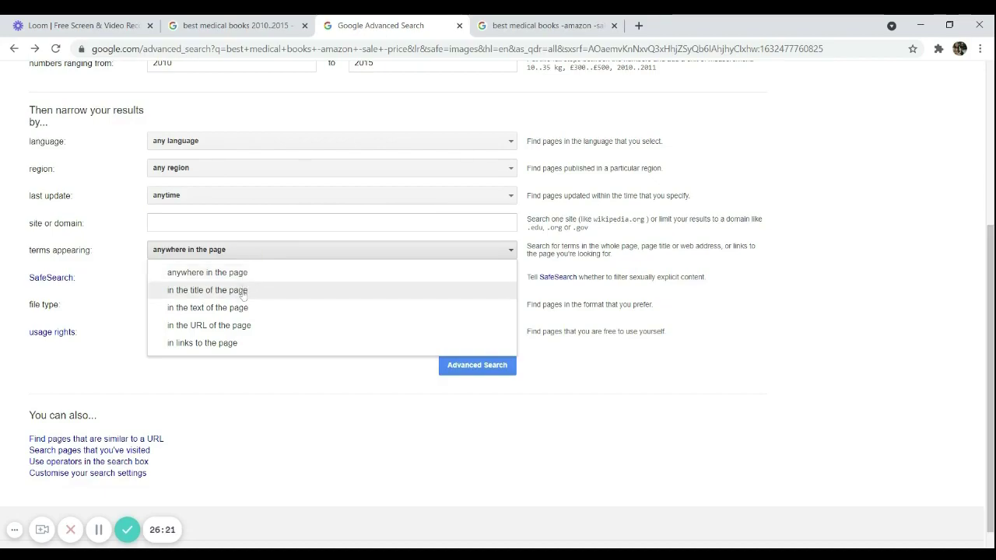
scroll(243, 294, "up", 3)
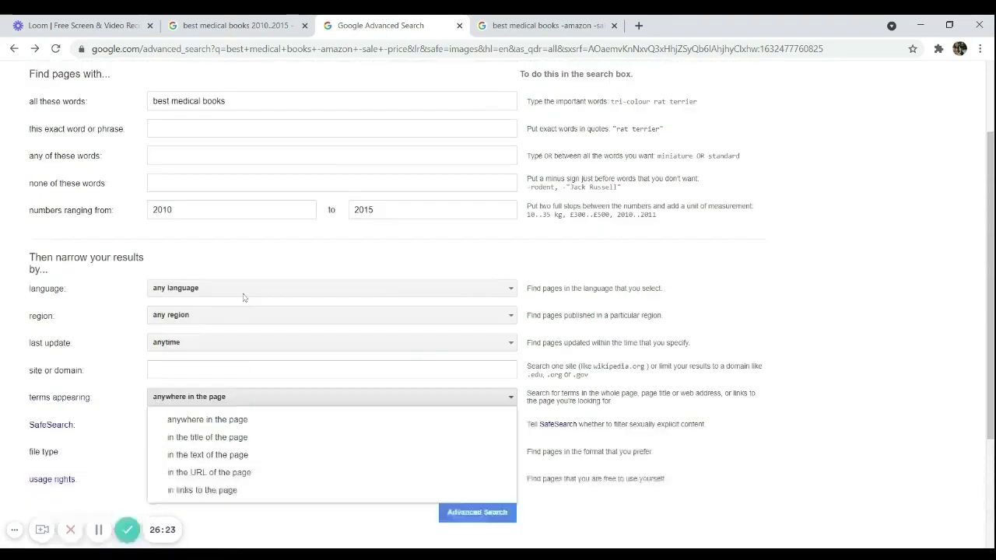
scroll(243, 306, "down", 2)
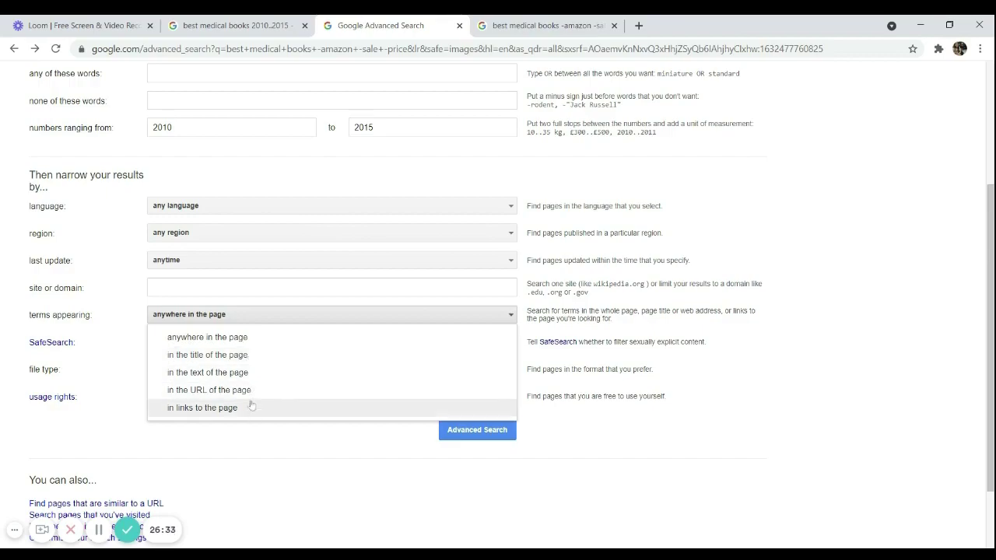
left_click(141, 317)
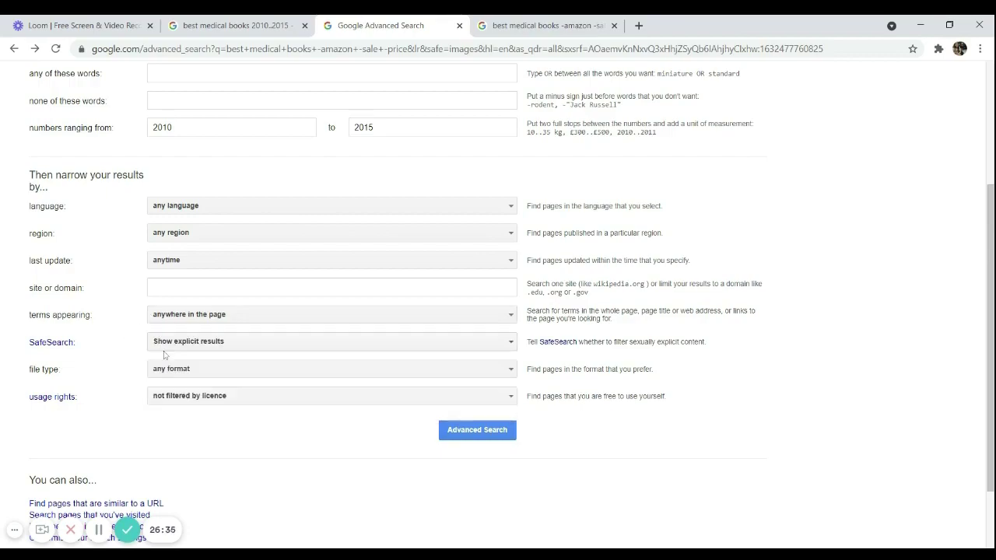
left_click(280, 343)
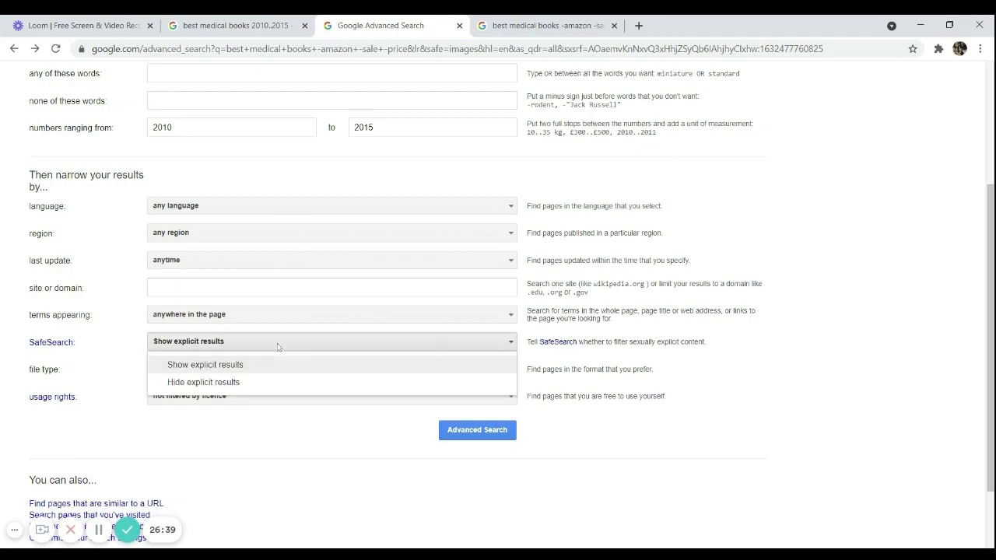
left_click(281, 345)
- Review the available file type formats and the usage rights options for narrowing the results
scroll(197, 374, "down", 2)
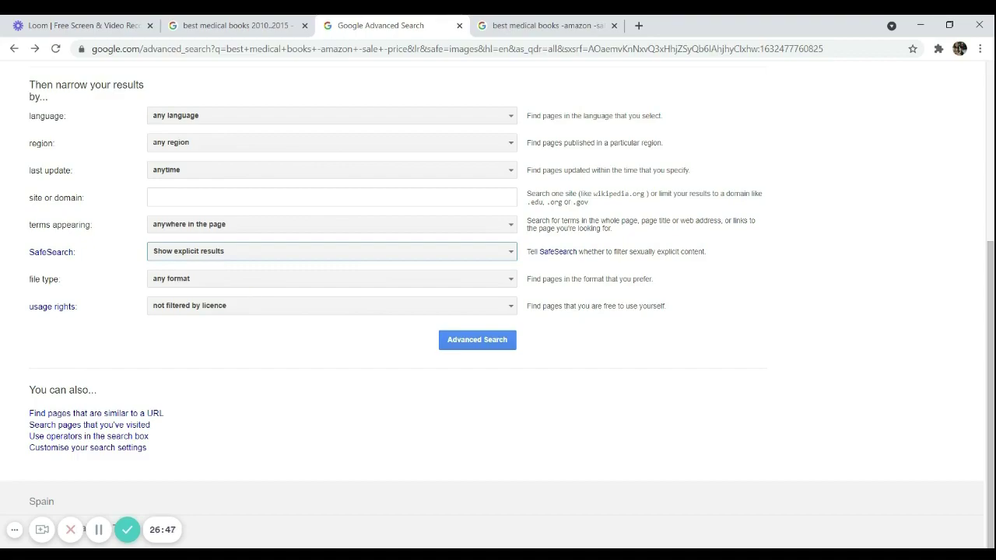
left_click(248, 280)
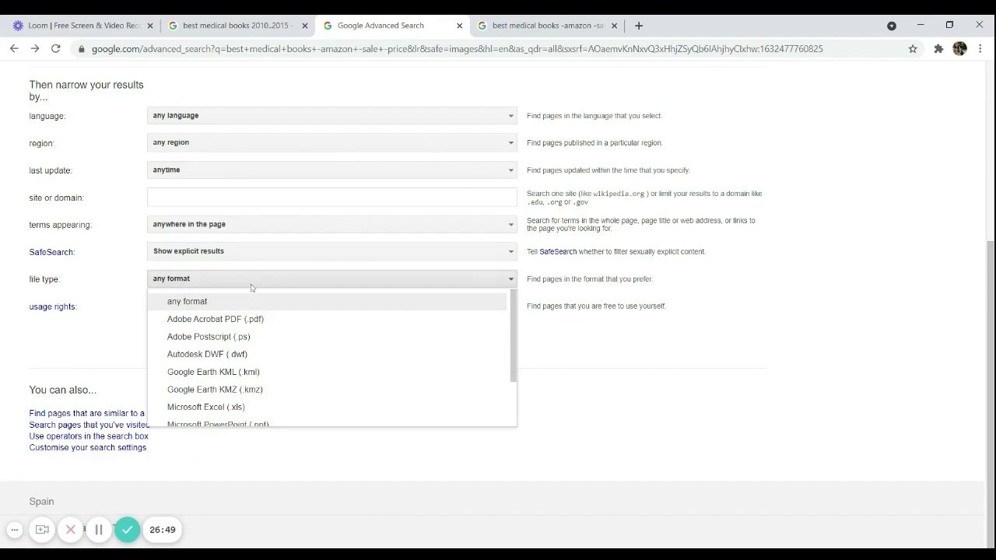
scroll(267, 340, "down", 2)
left_click(251, 280)
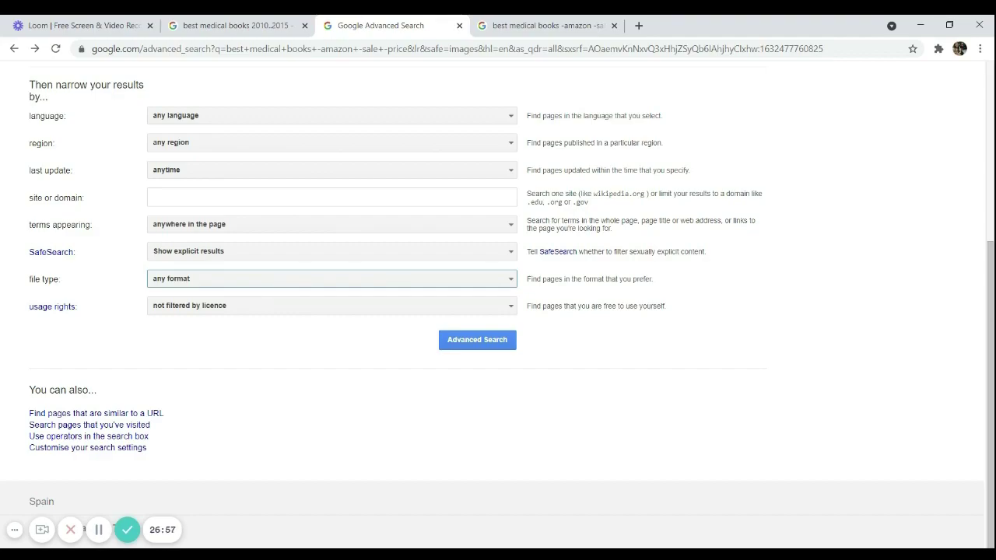
left_click(262, 278)
left_click(263, 281)
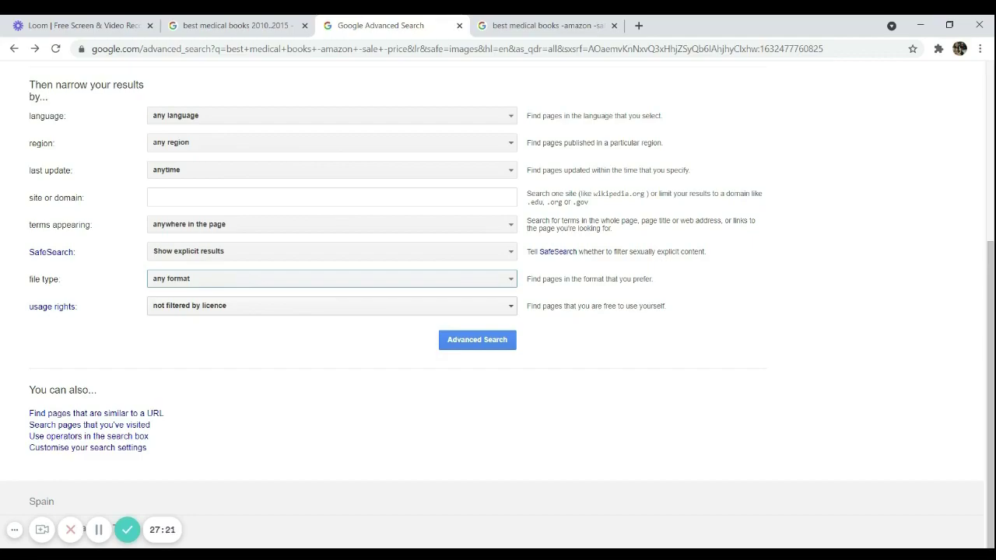
left_click(228, 310)
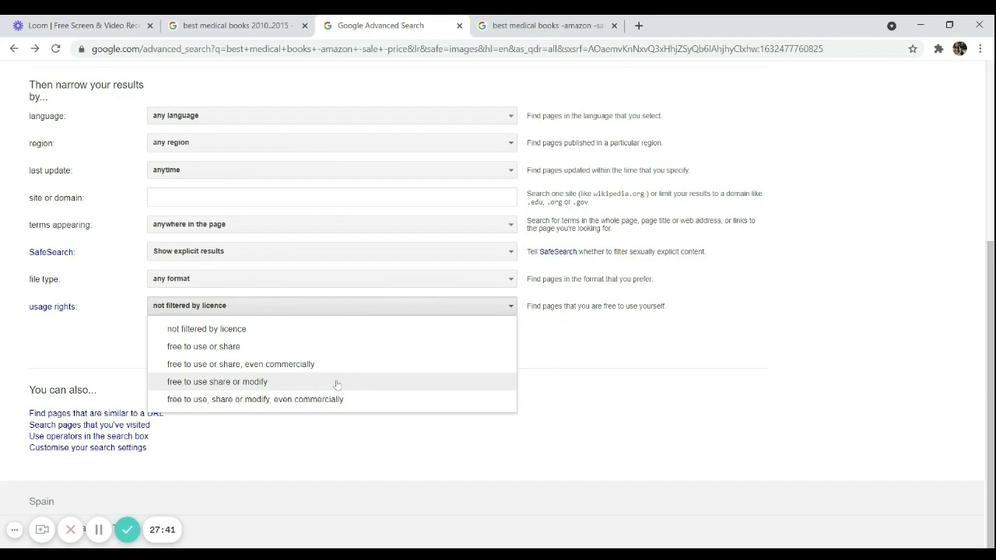
left_click(574, 362)
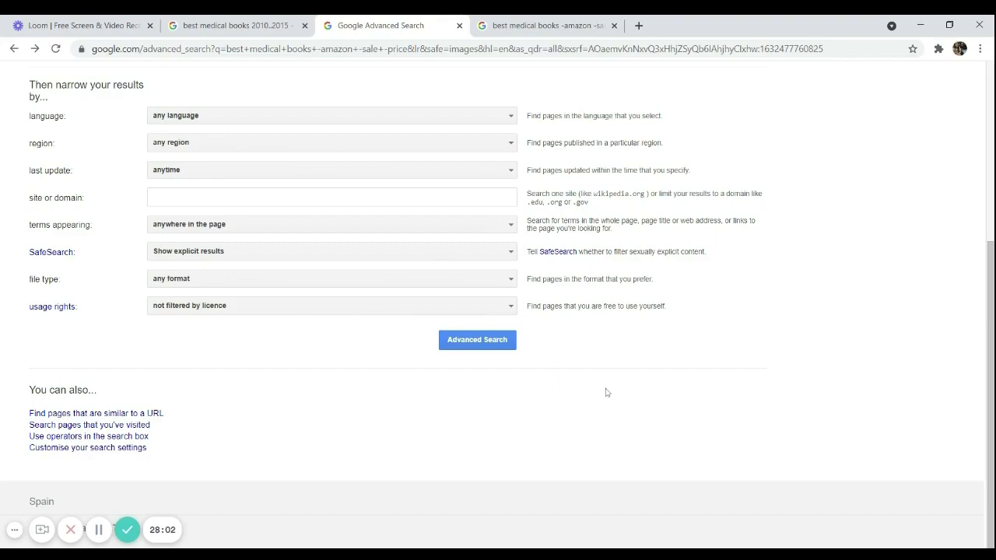